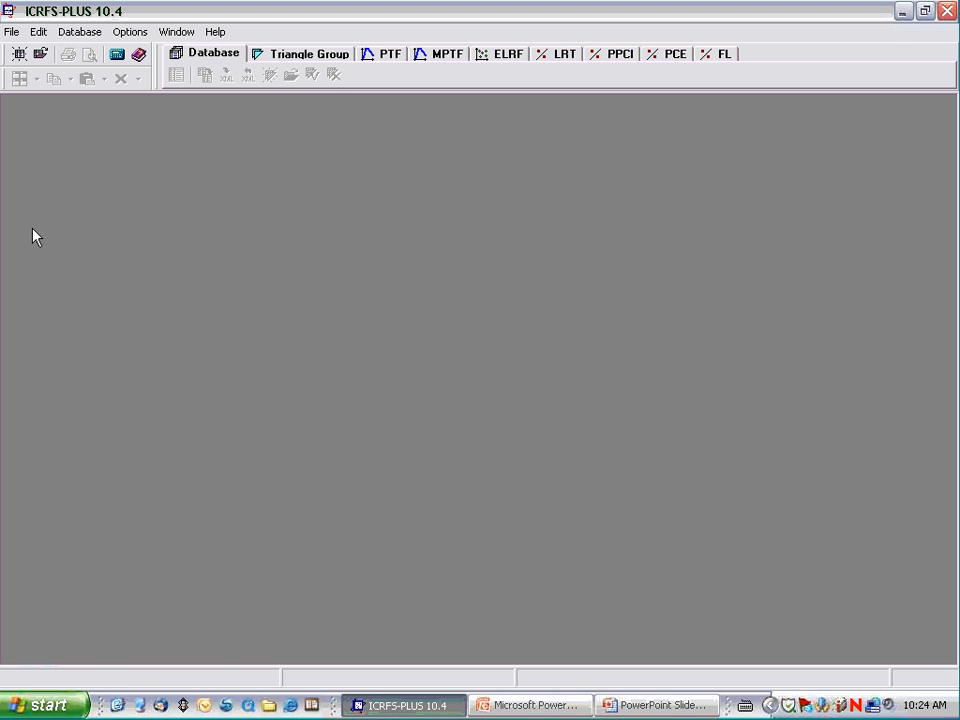
- Bring up the list of available databases, widen its Alias column and select Workbook104A
click(12, 34)
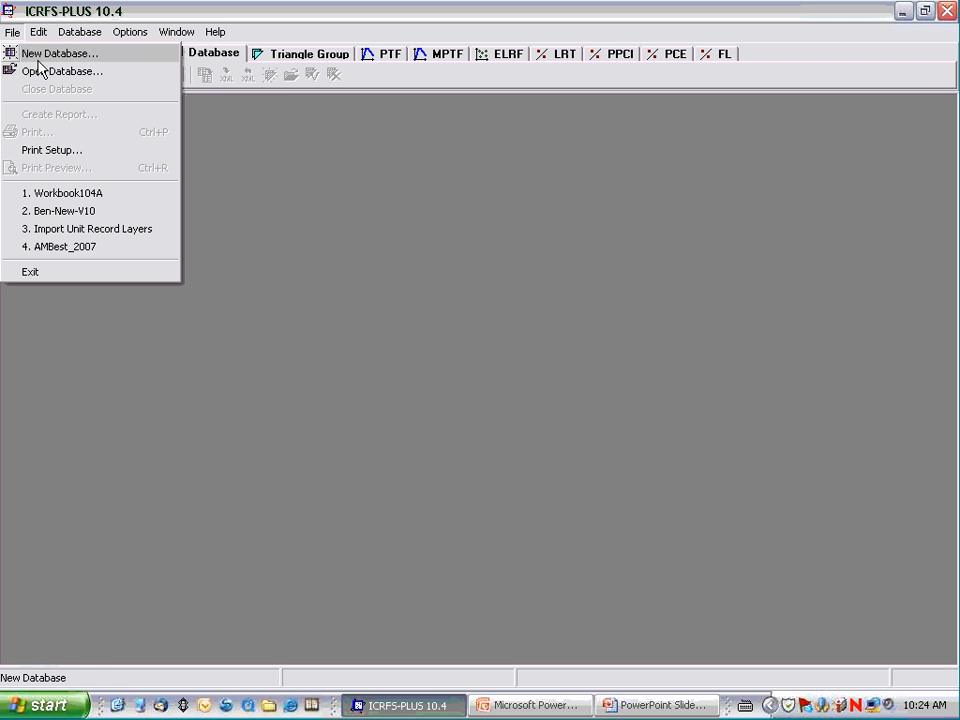
click(203, 204)
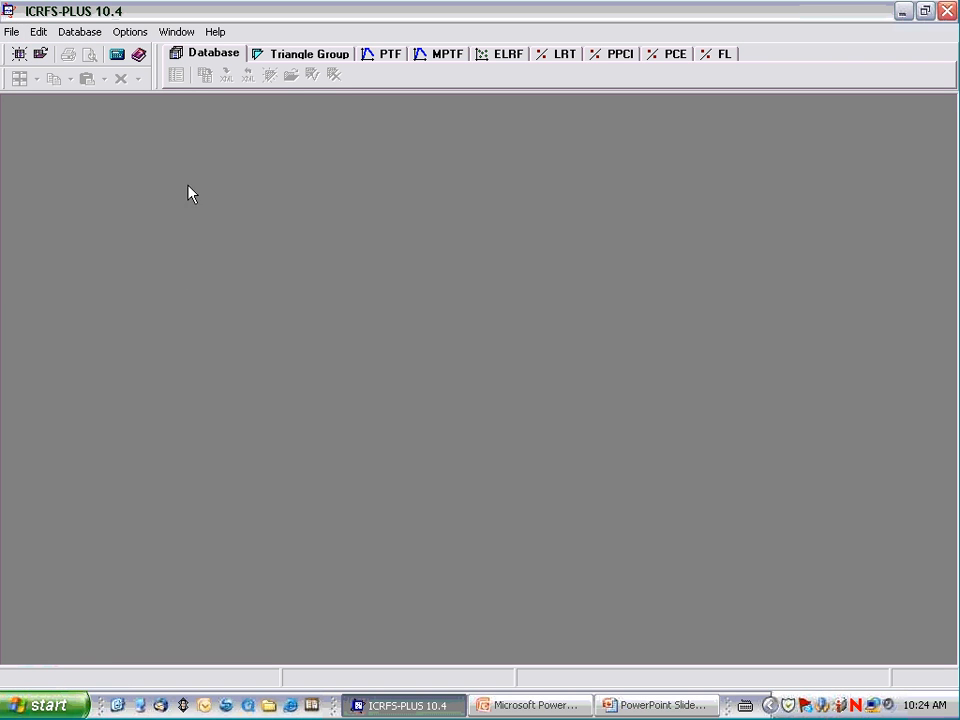
click(41, 55)
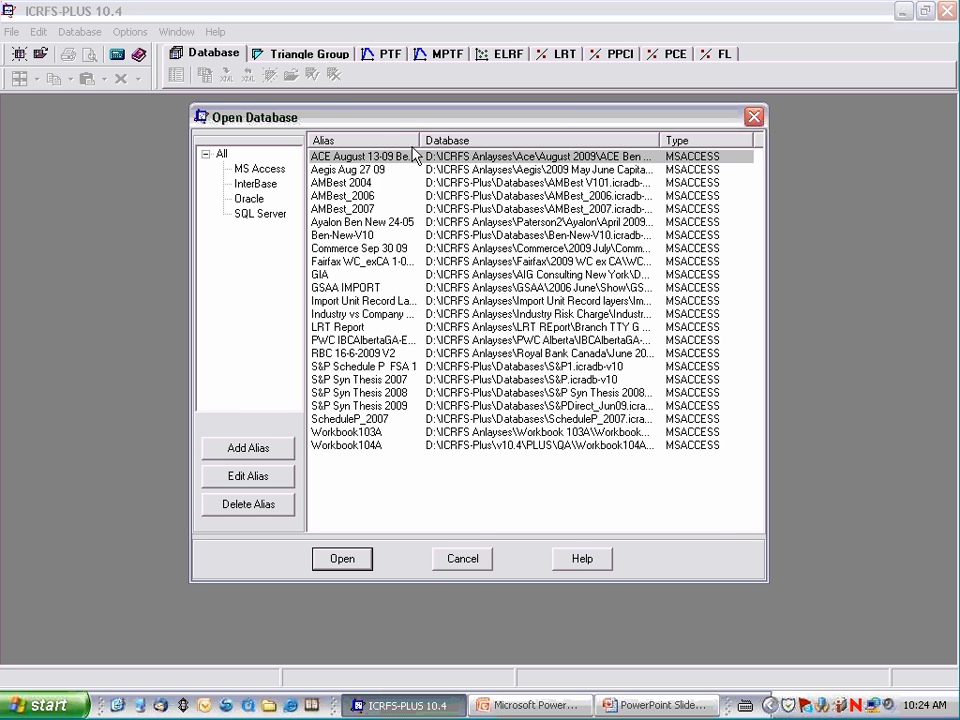
drag(420, 140, 444, 140)
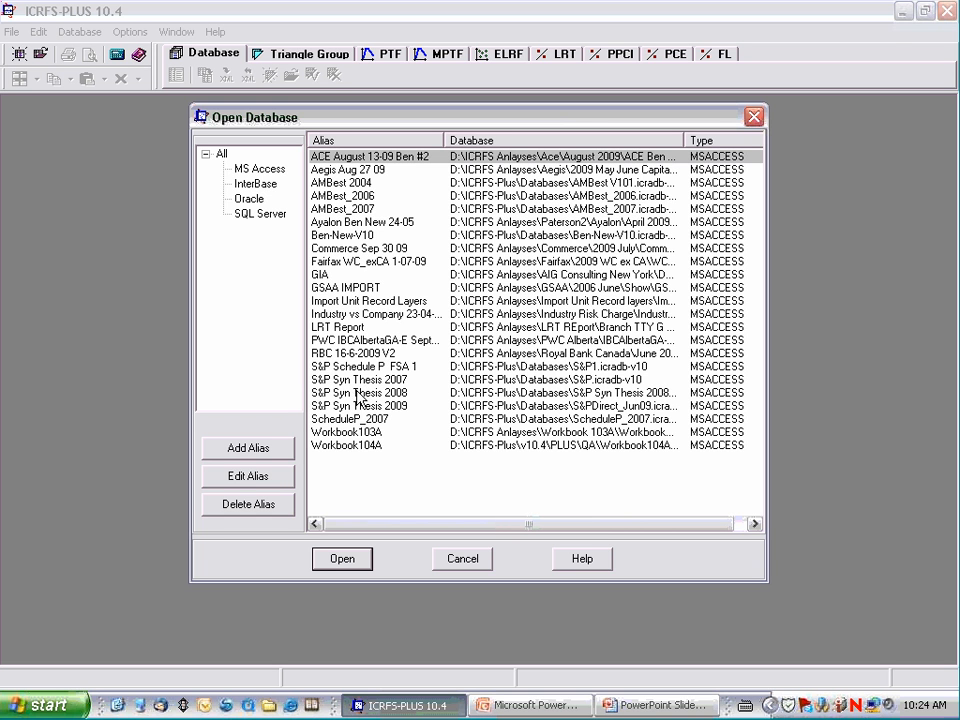
click(344, 446)
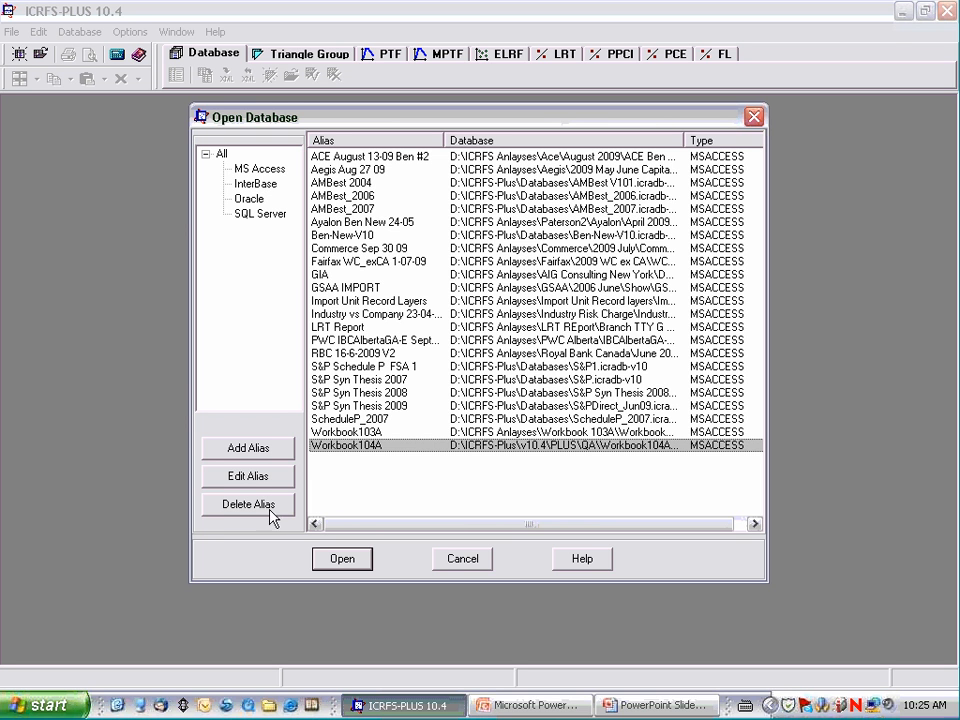
click(254, 451)
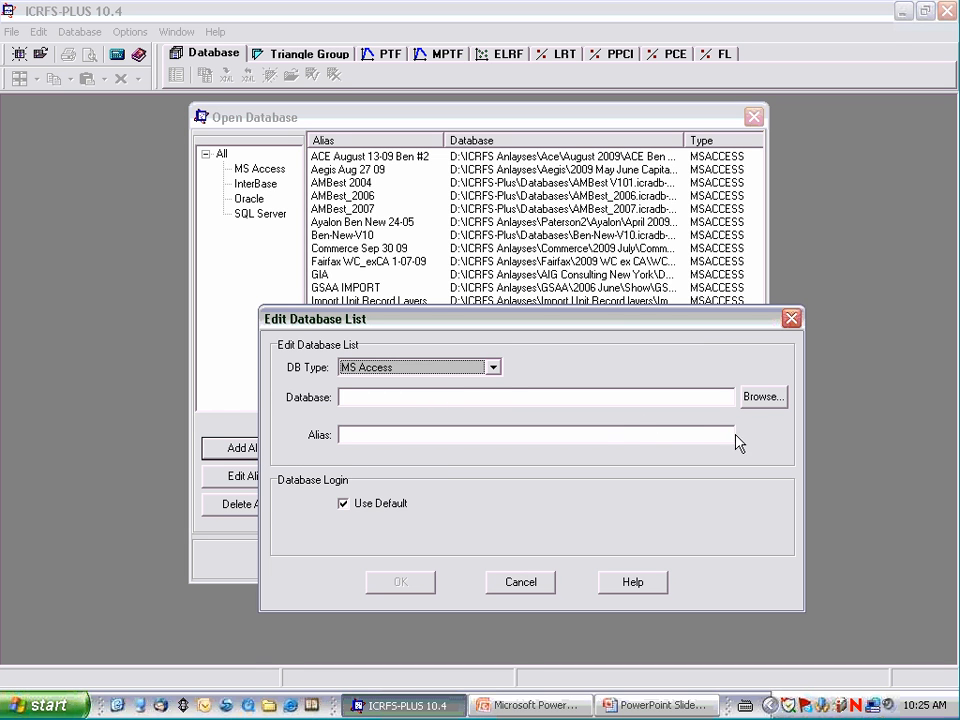
click(762, 398)
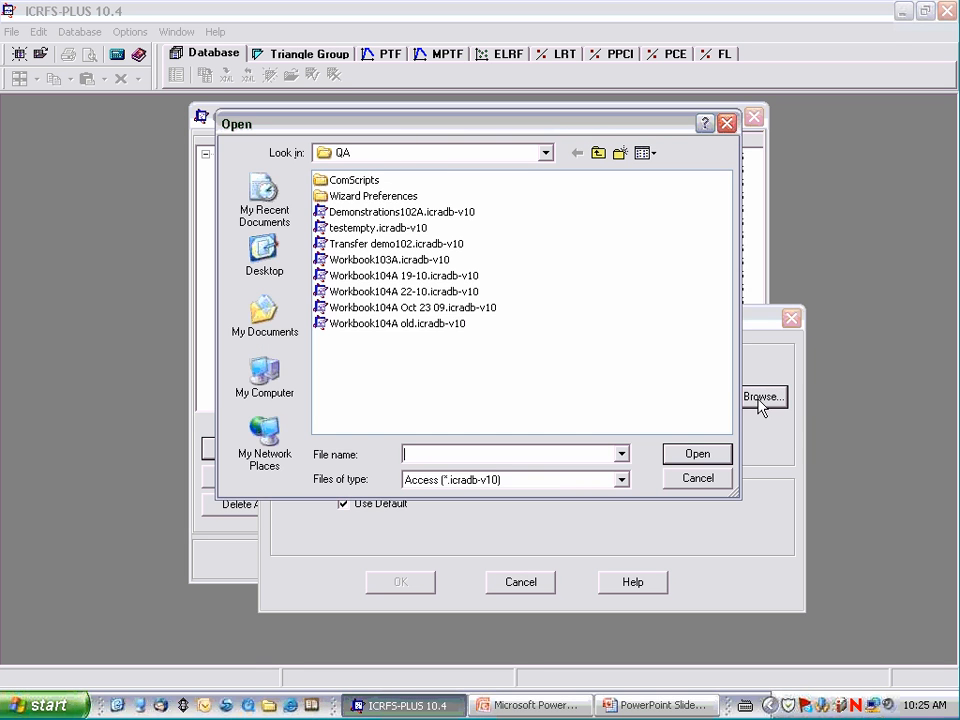
click(697, 479)
click(531, 587)
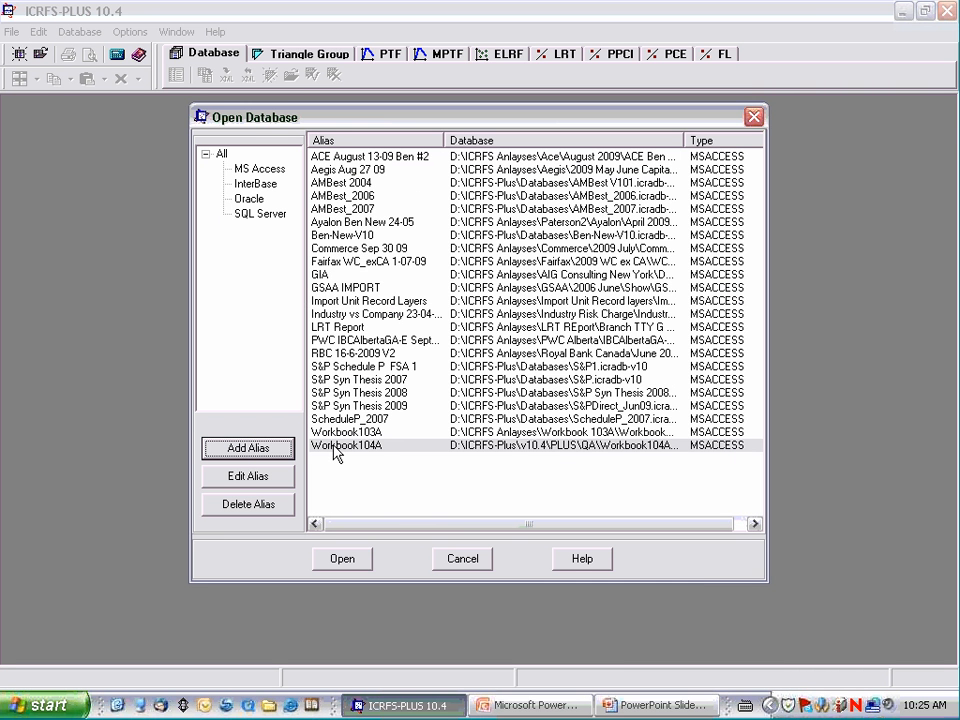
- Open the Workbook104A database, maximise its window and restore it to its normal size
double_click(336, 448)
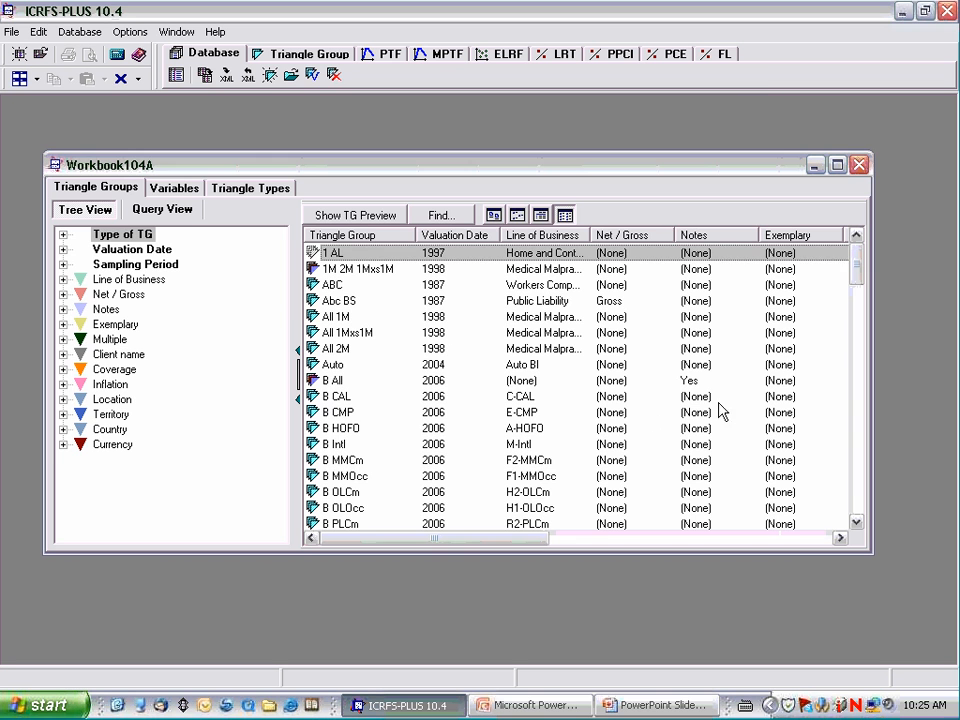
click(837, 166)
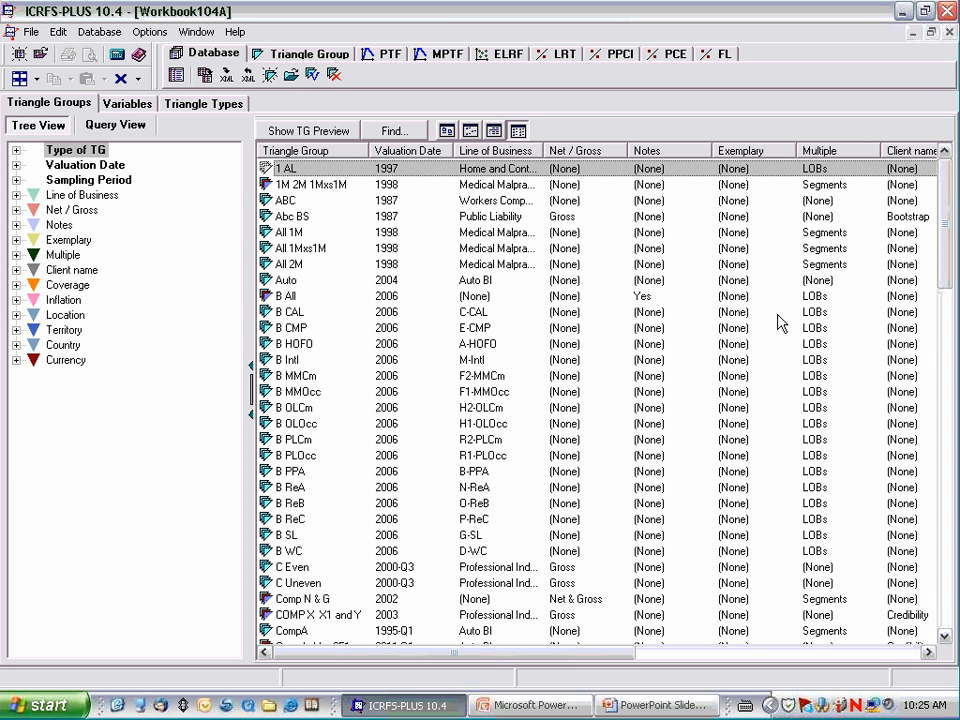
click(930, 35)
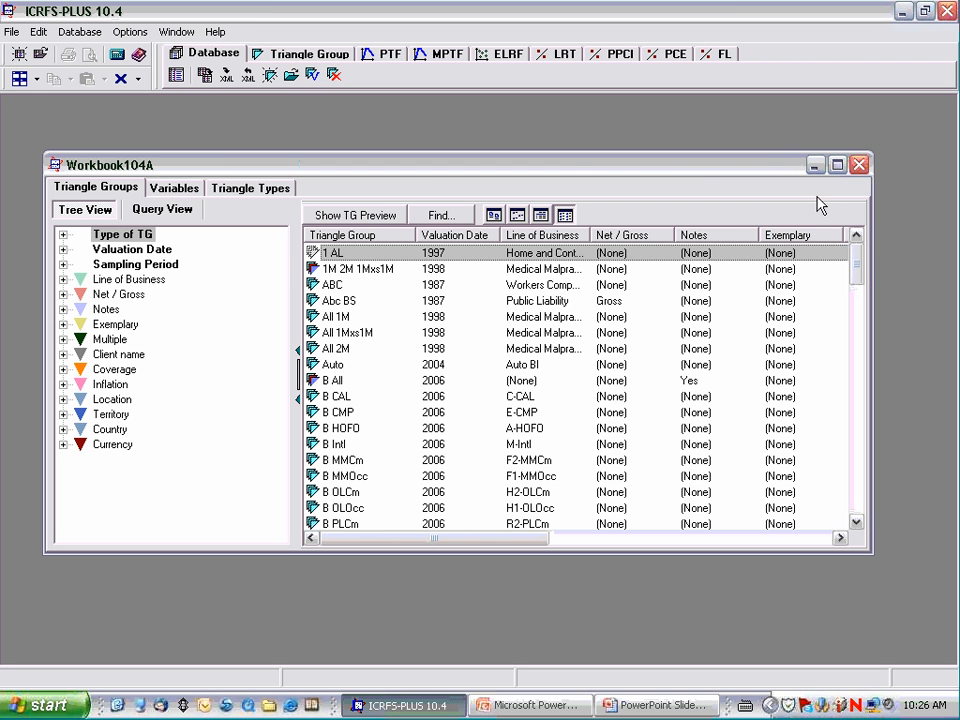
- Fit the Line of Business column to its contents in the Workbook104A triangle group list
click(856, 522)
click(856, 522)
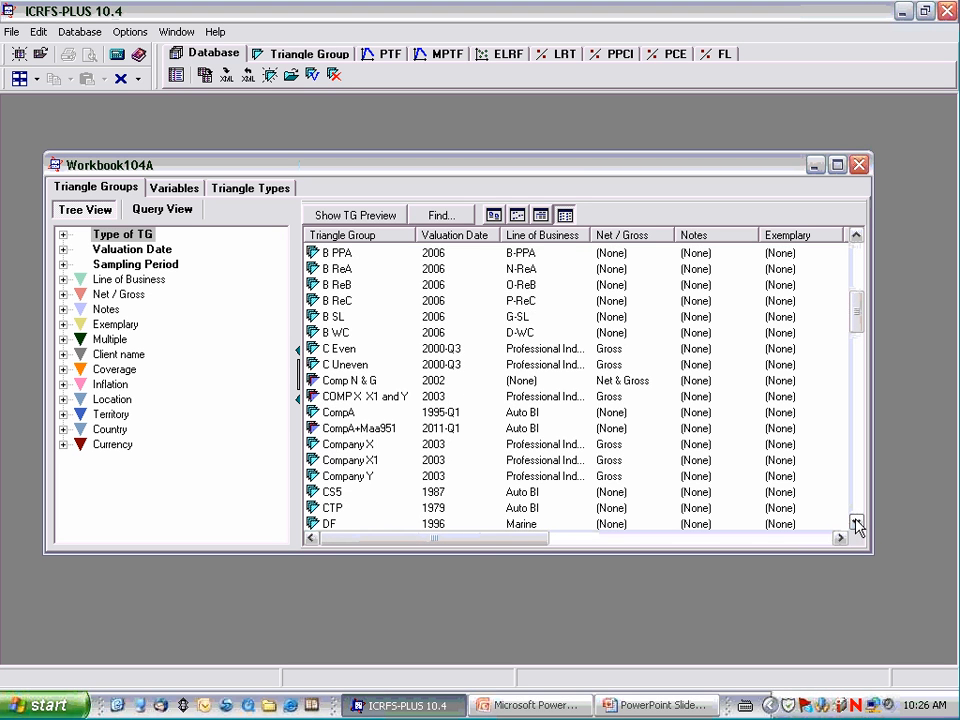
drag(857, 326, 857, 260)
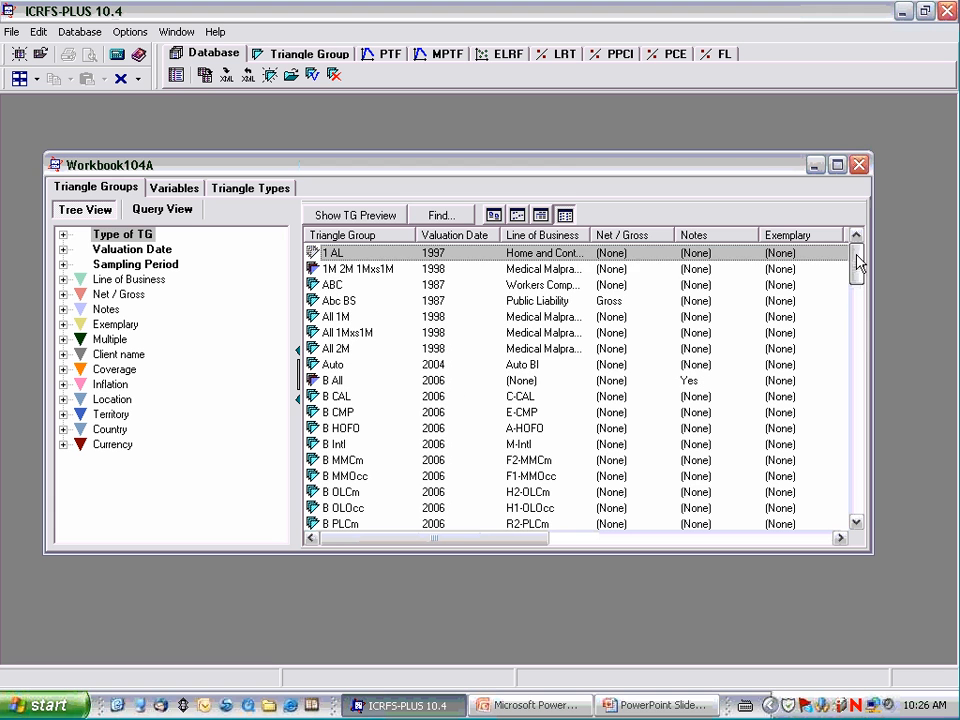
double_click(584, 236)
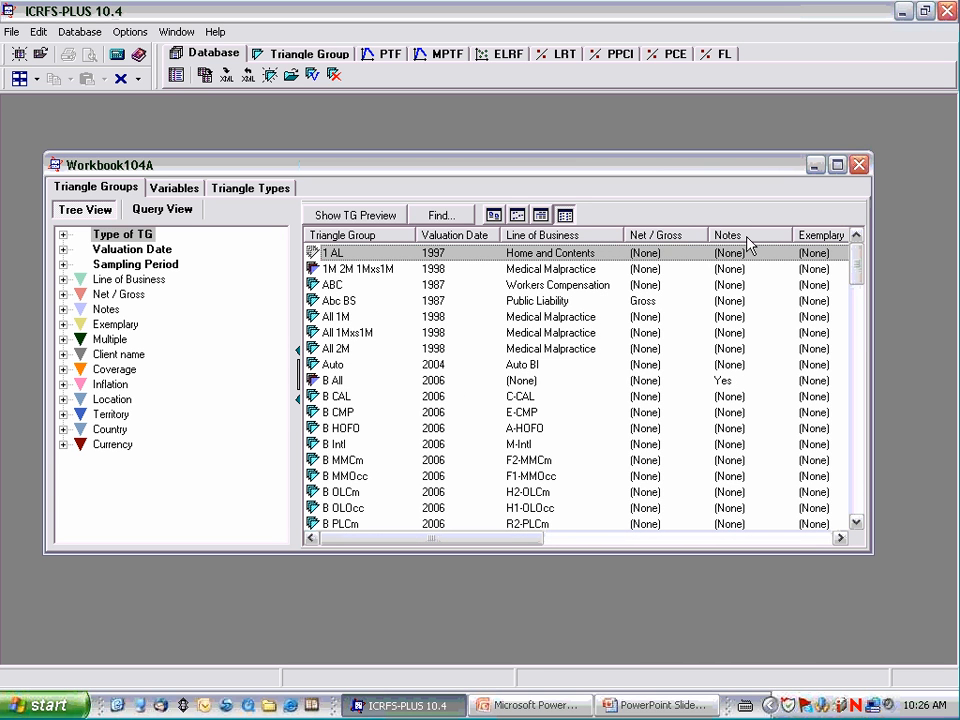
- Examine the further variable columns of the triangle group list, such as Exemplary, Multiple, Client name, Coverage and Inflation
click(837, 540)
click(837, 540)
click(837, 540)
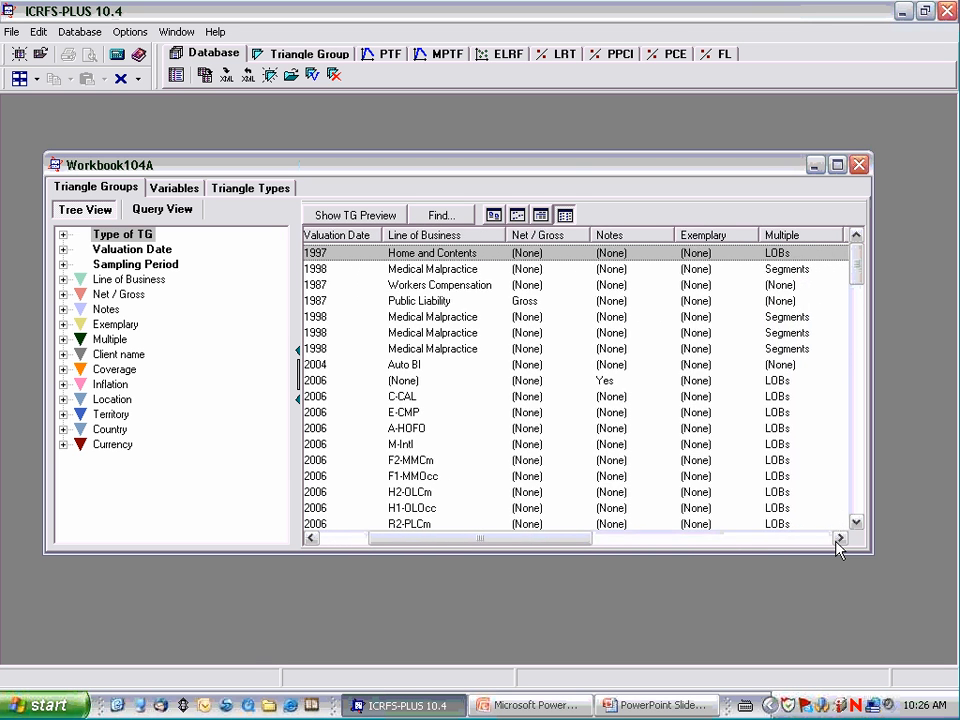
click(837, 540)
click(837, 540)
click(837, 540)
click(837, 540)
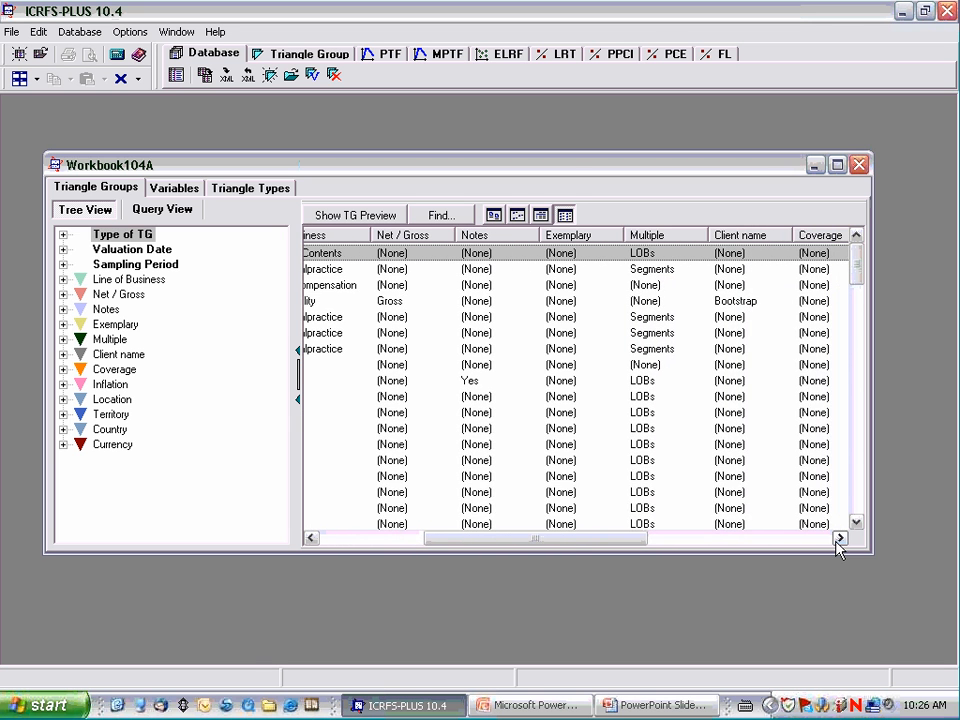
click(837, 540)
click(837, 540)
click(837, 540)
click(837, 540)
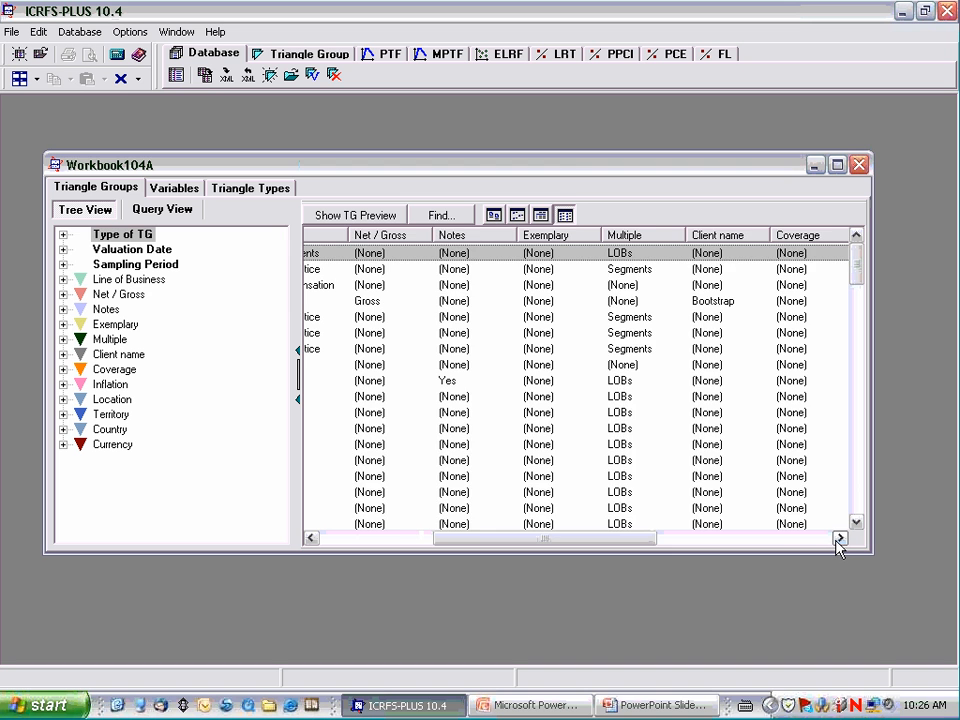
click(837, 540)
click(837, 540)
click(837, 540)
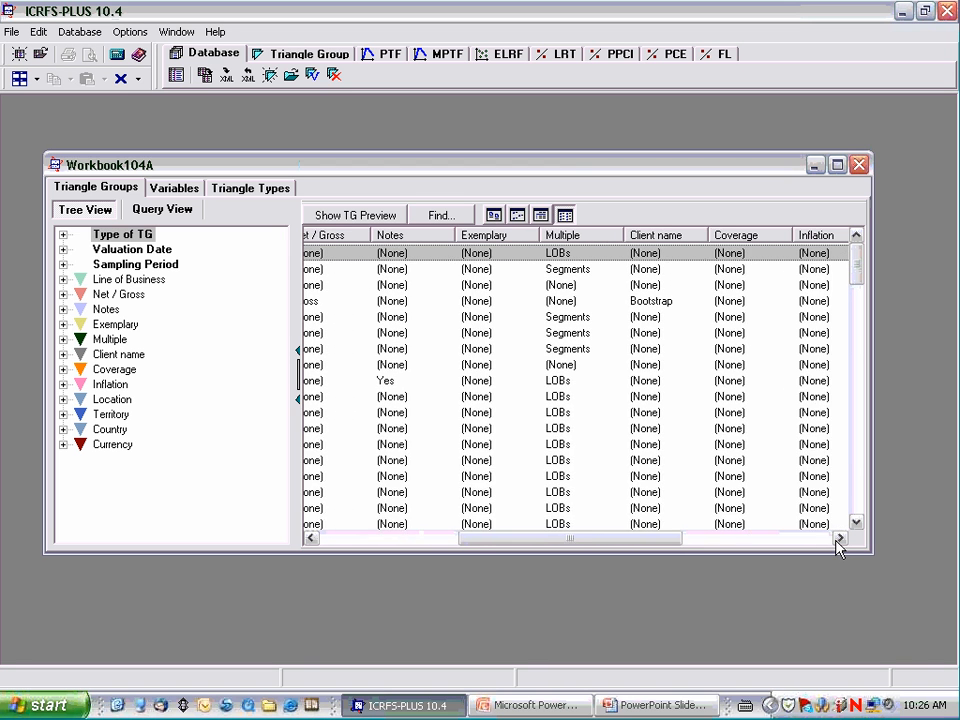
click(837, 540)
click(837, 540)
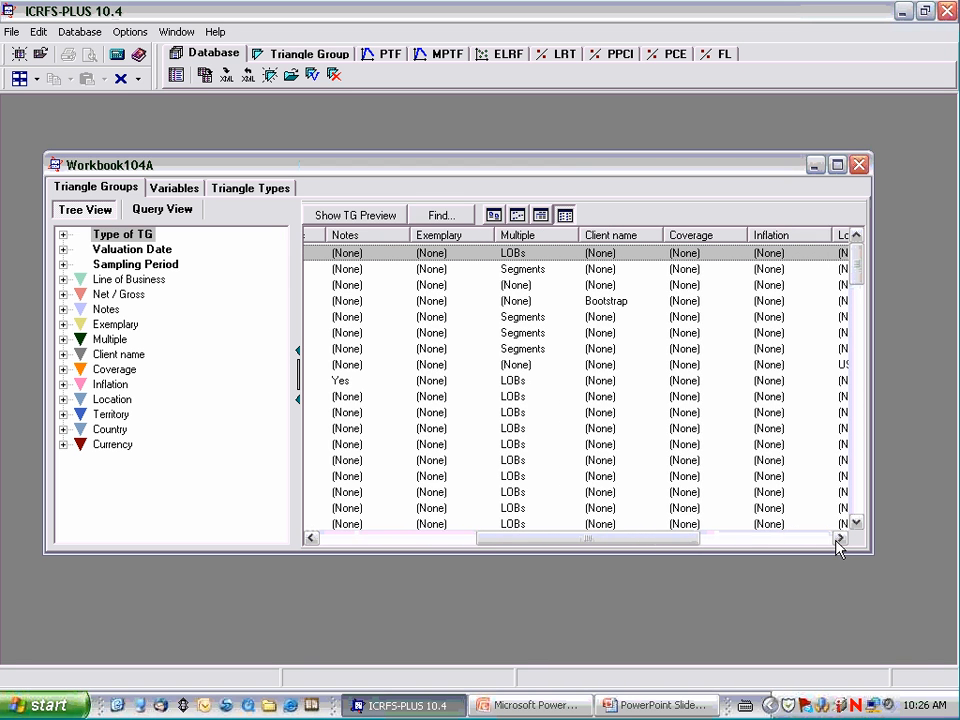
click(311, 539)
click(311, 539)
click(311, 539)
click(311, 539)
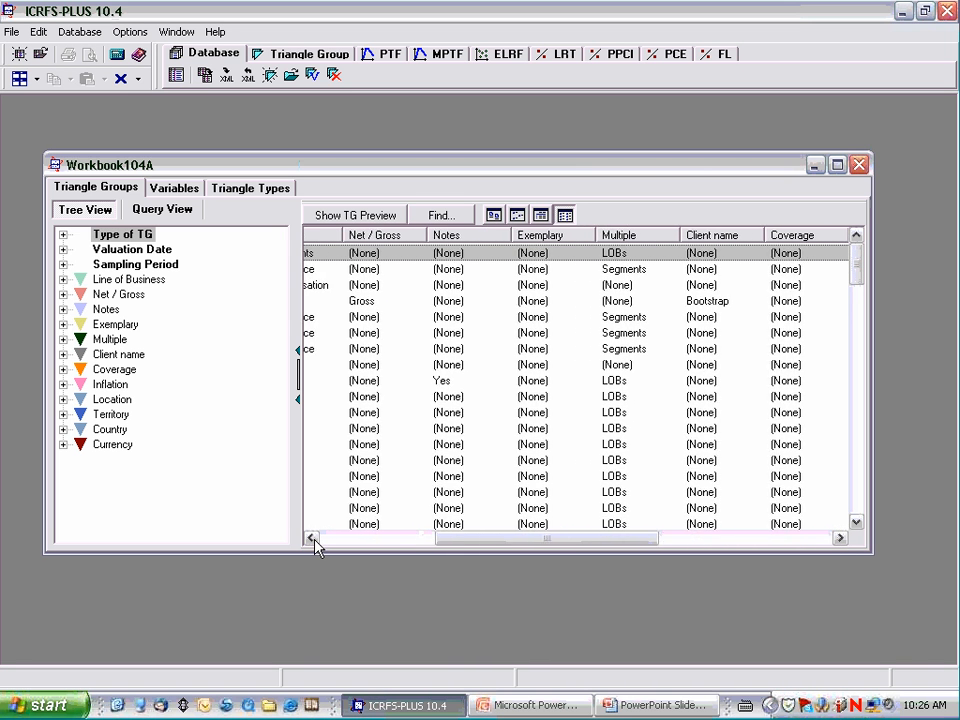
click(311, 539)
click(311, 539)
click(311, 539)
click(311, 539)
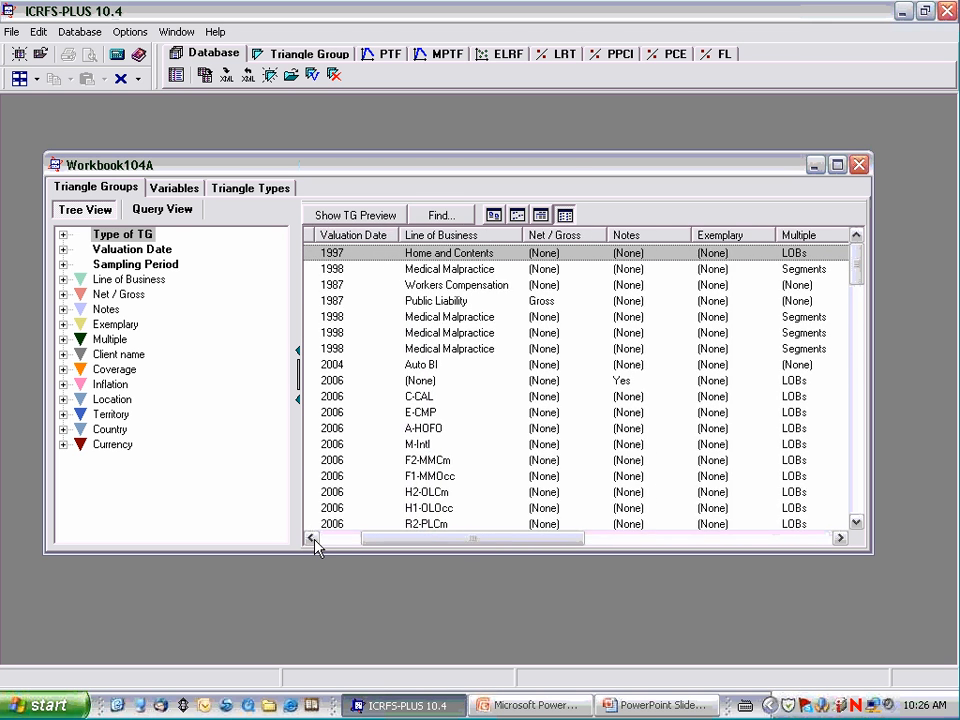
click(311, 539)
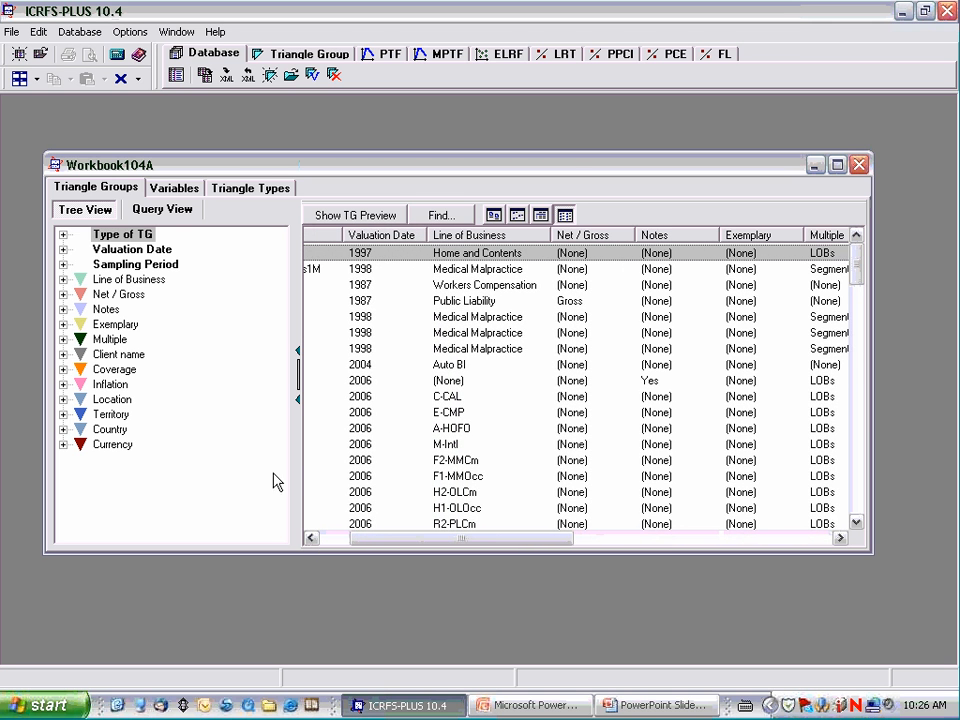
- Review the values defined for the database variables Line of Business, Net / Gross, Notes, Exemplary, Multiple, Client name, Coverage, Inflation and Currency
click(170, 189)
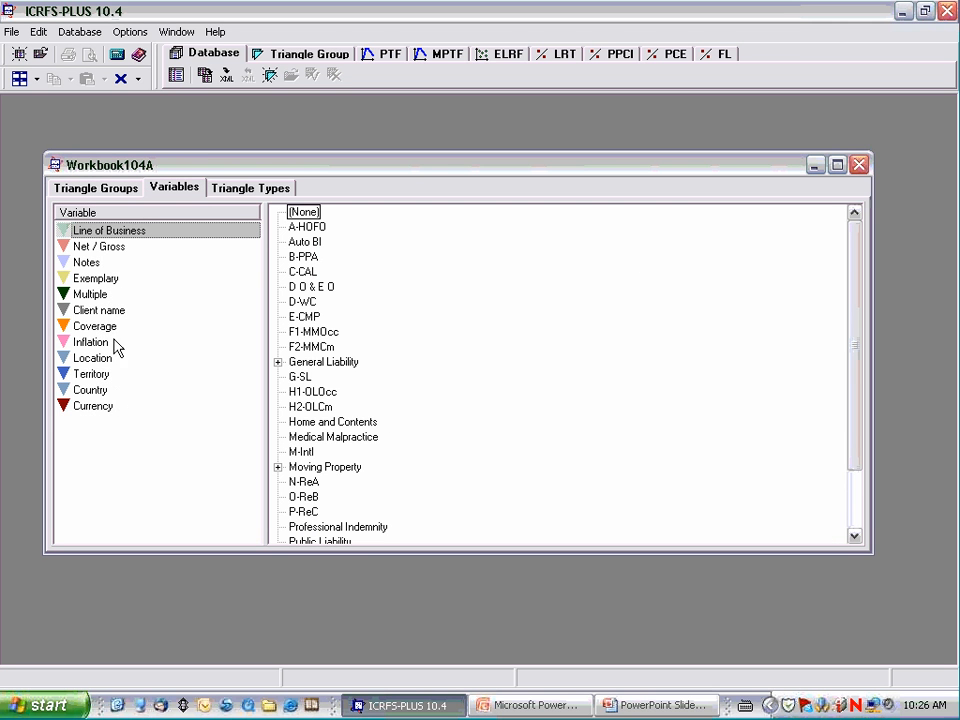
click(116, 255)
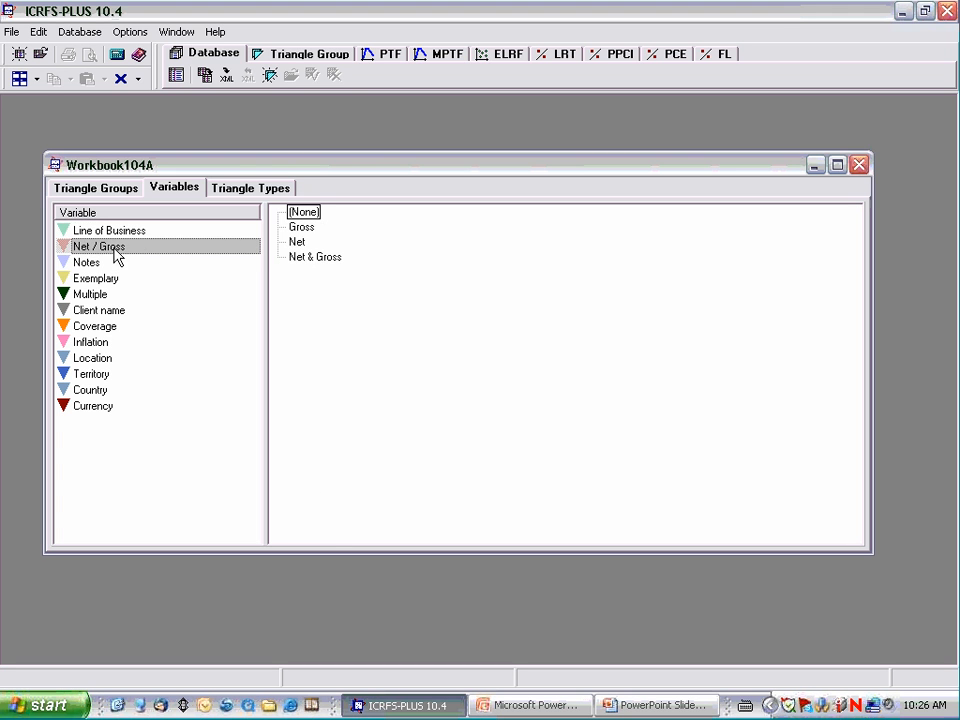
click(94, 264)
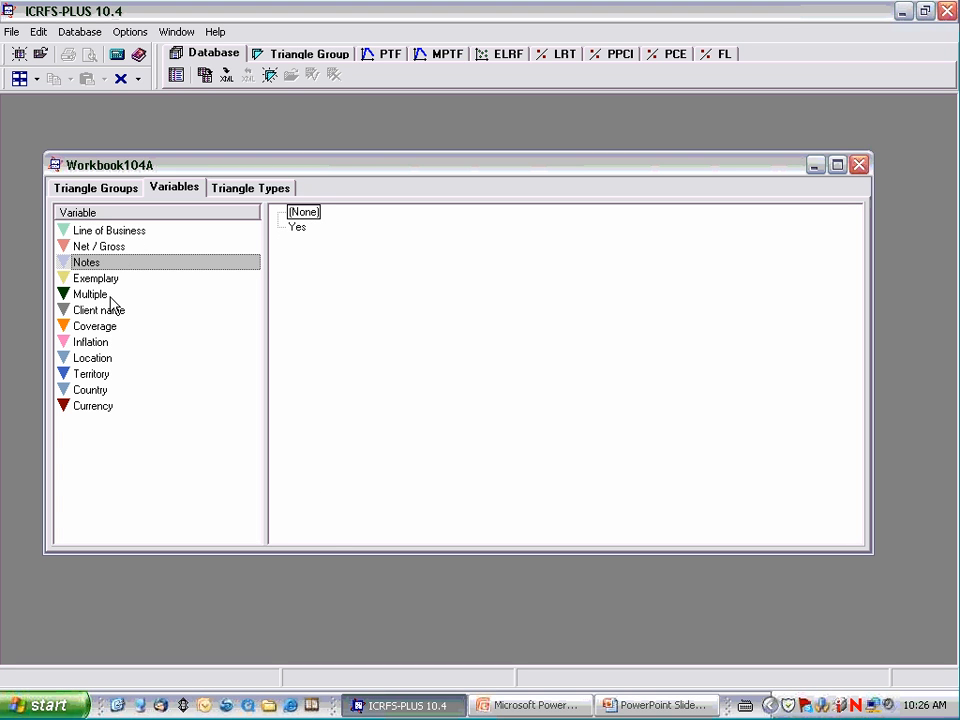
click(107, 278)
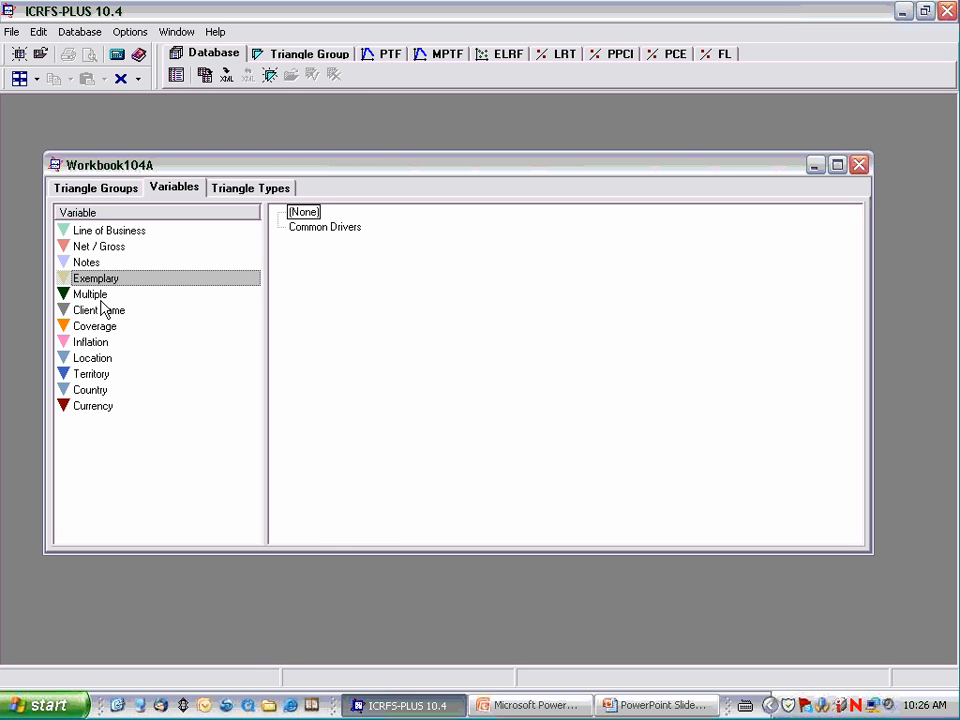
click(101, 296)
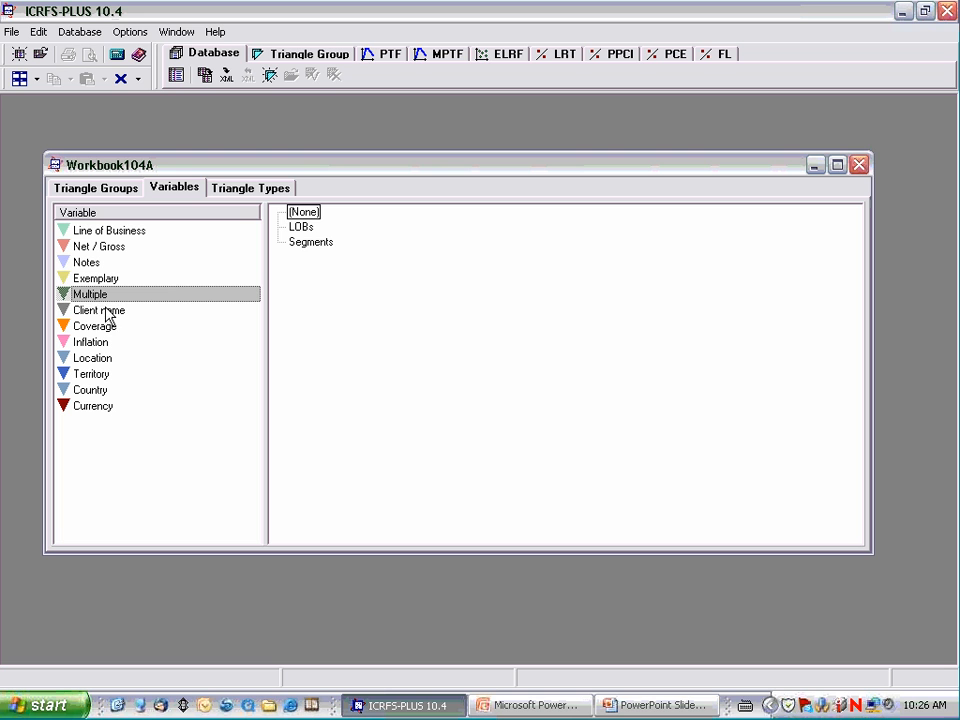
click(112, 312)
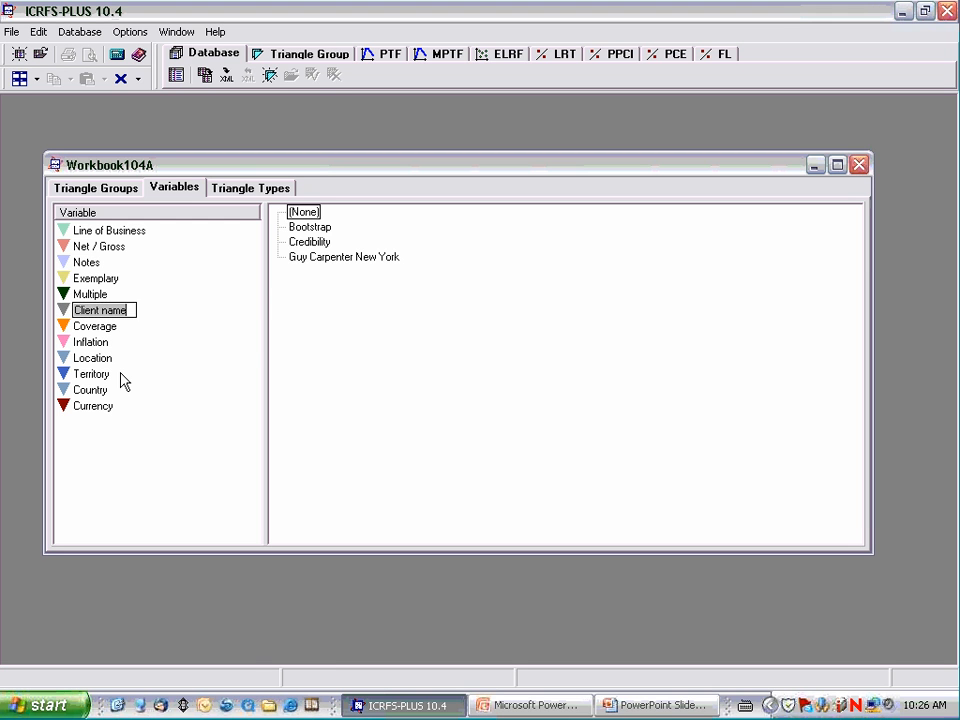
click(103, 342)
click(102, 330)
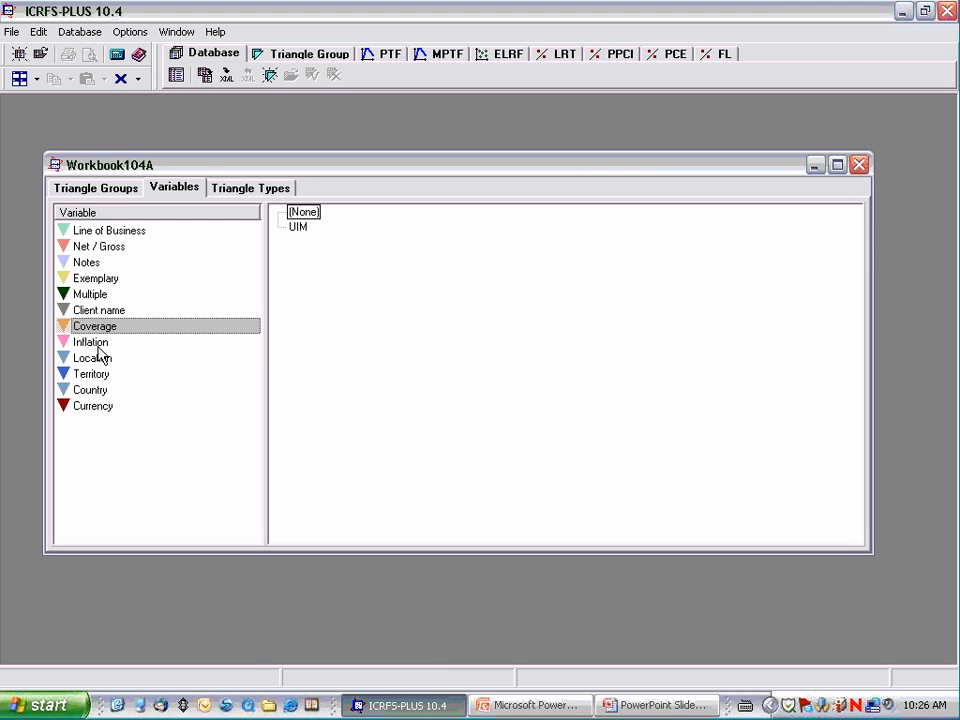
click(96, 345)
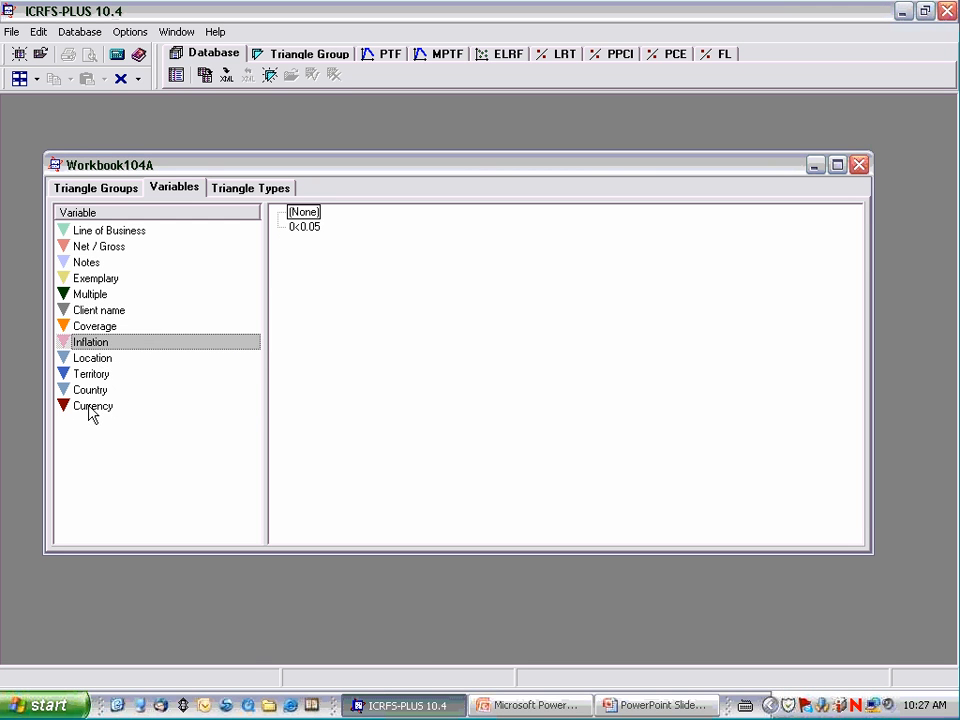
click(89, 408)
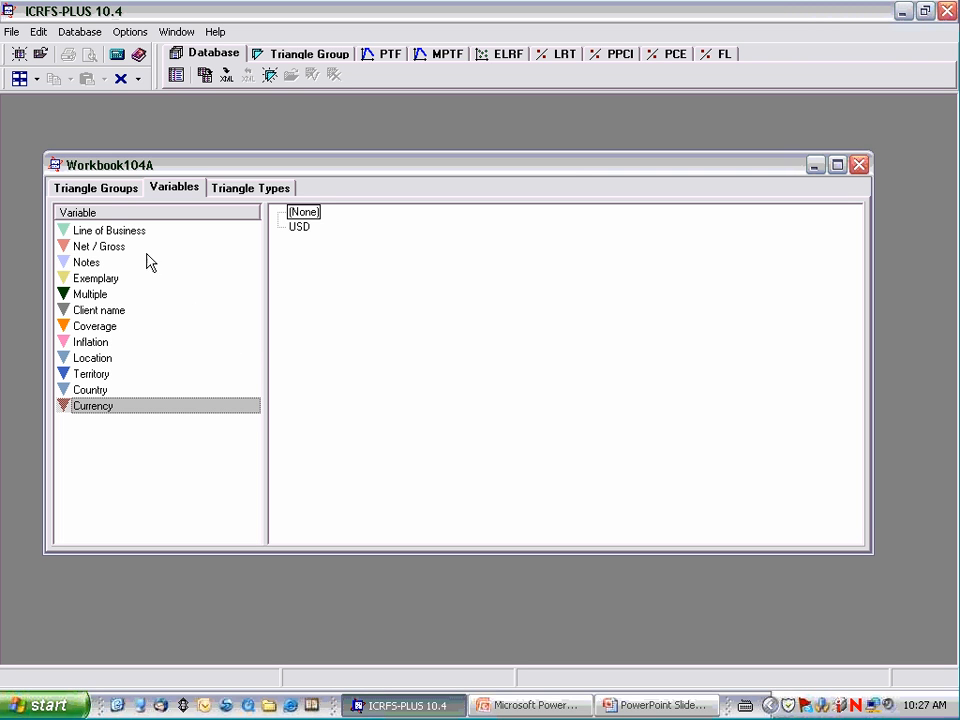
- Return to the triangle group list and select the group 1M 2M 1Mxs1M
click(88, 193)
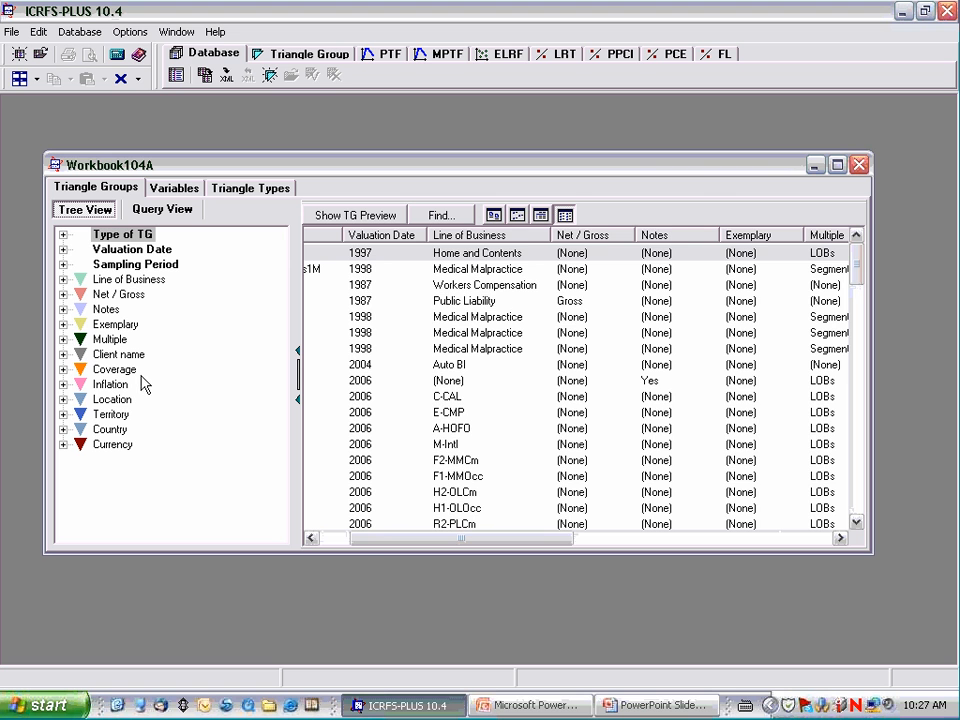
drag(364, 540, 305, 549)
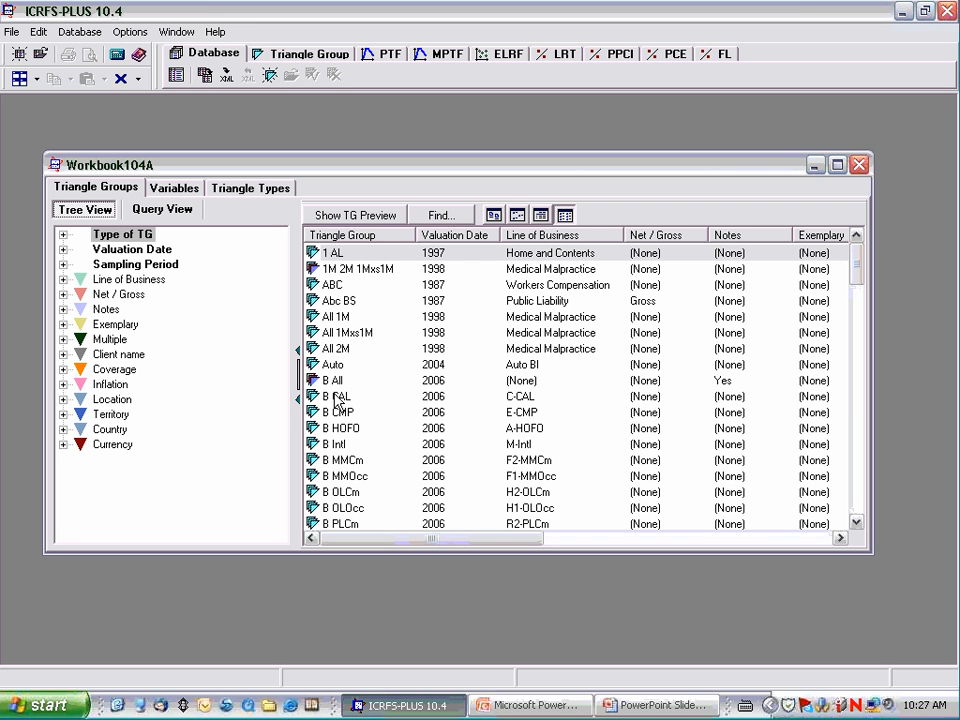
click(312, 285)
key(Down)
key(Down)
key(Down)
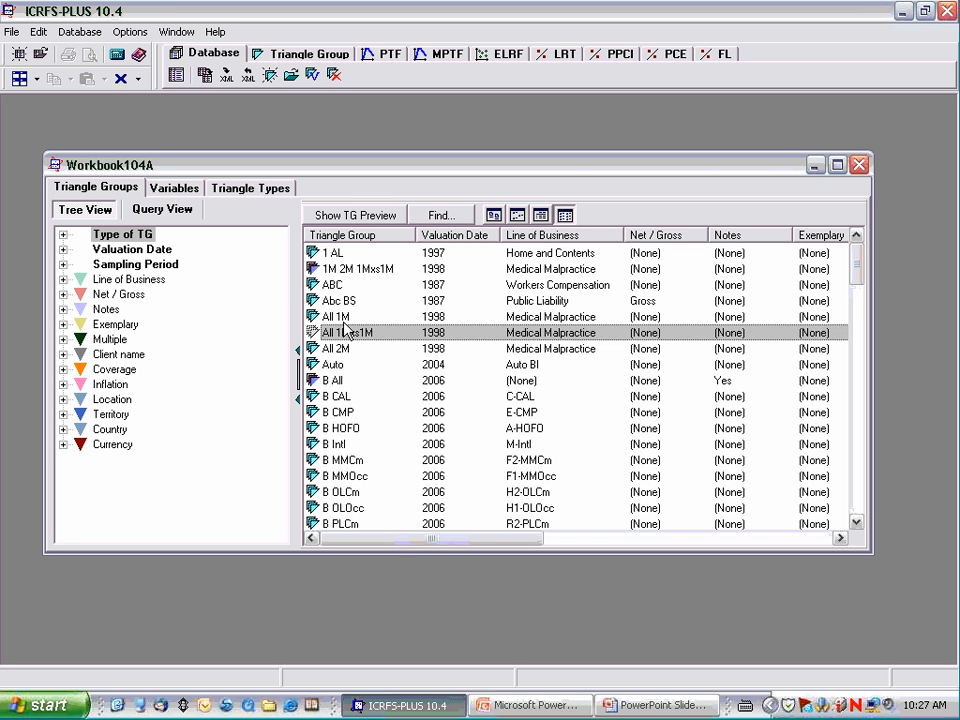
click(344, 272)
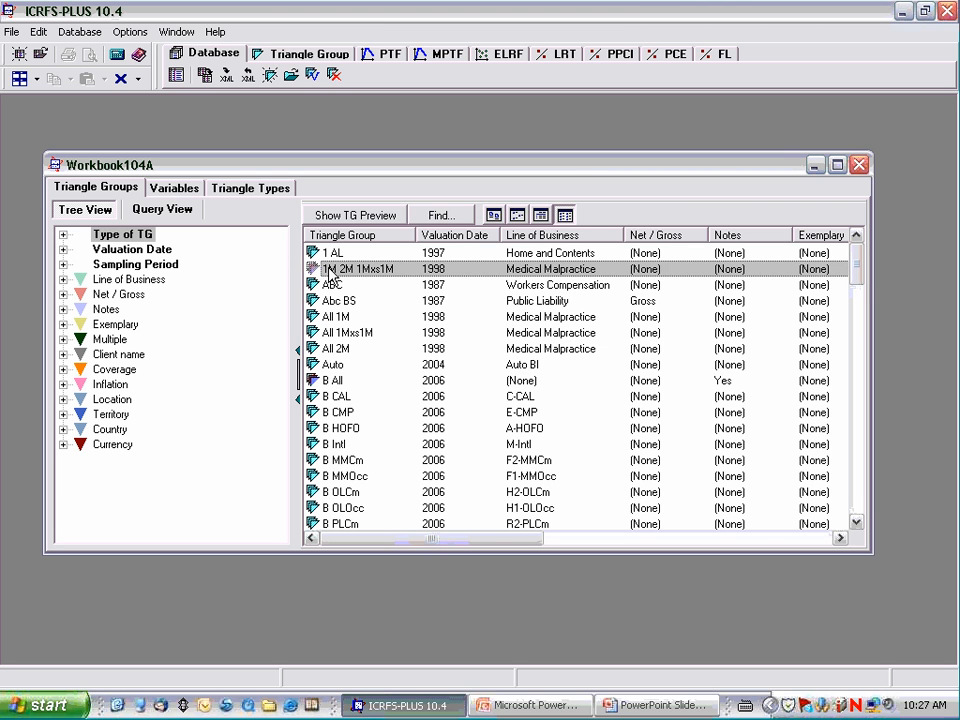
- Select the composite triangle group B All, followed by Comp N & G further down the triangle group list
click(330, 381)
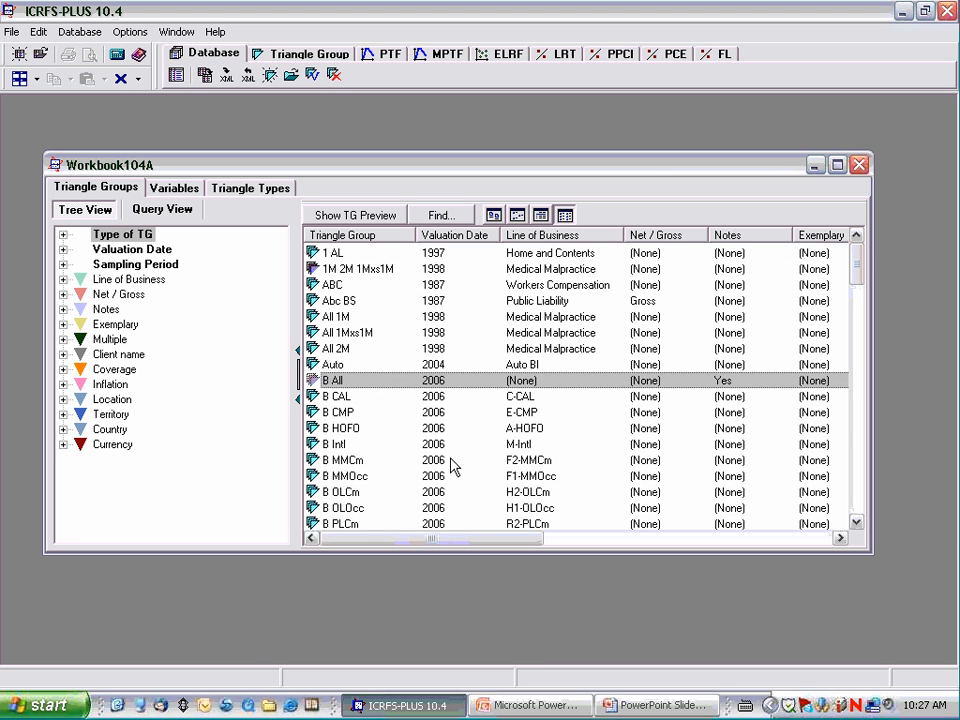
click(858, 522)
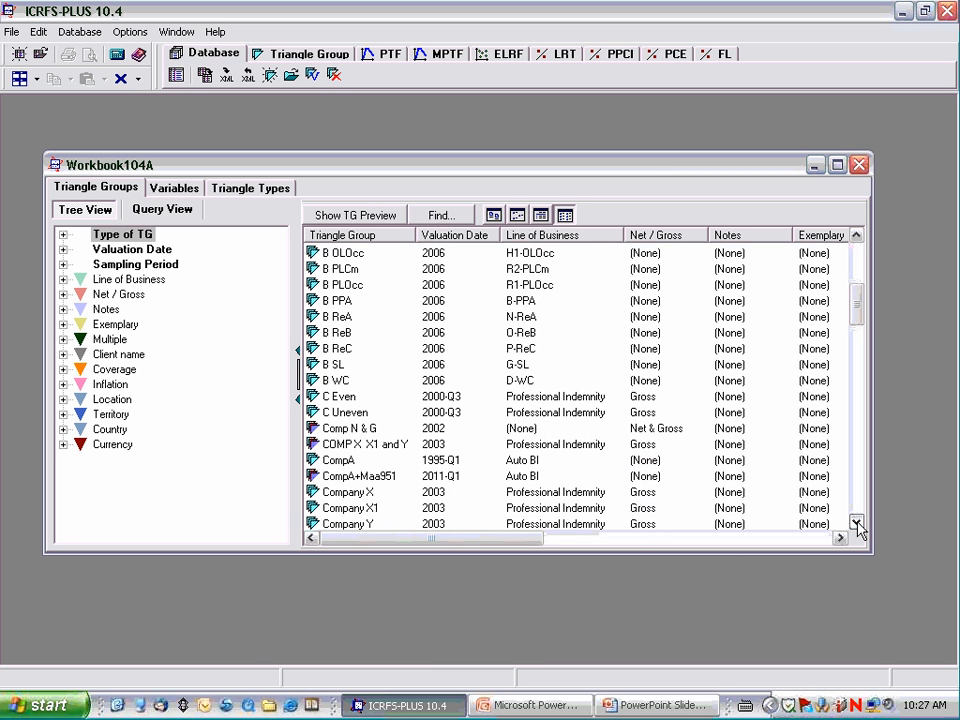
click(337, 432)
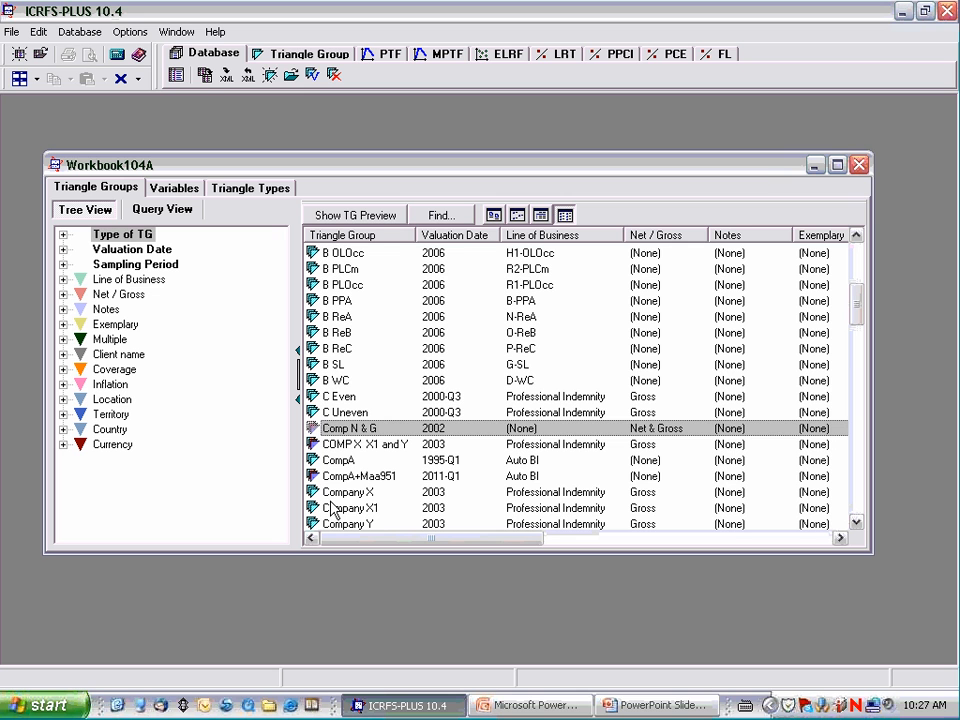
- Expand Type of TG in the tree and list the Basic triangle groups, followed by the Composite ones
click(63, 236)
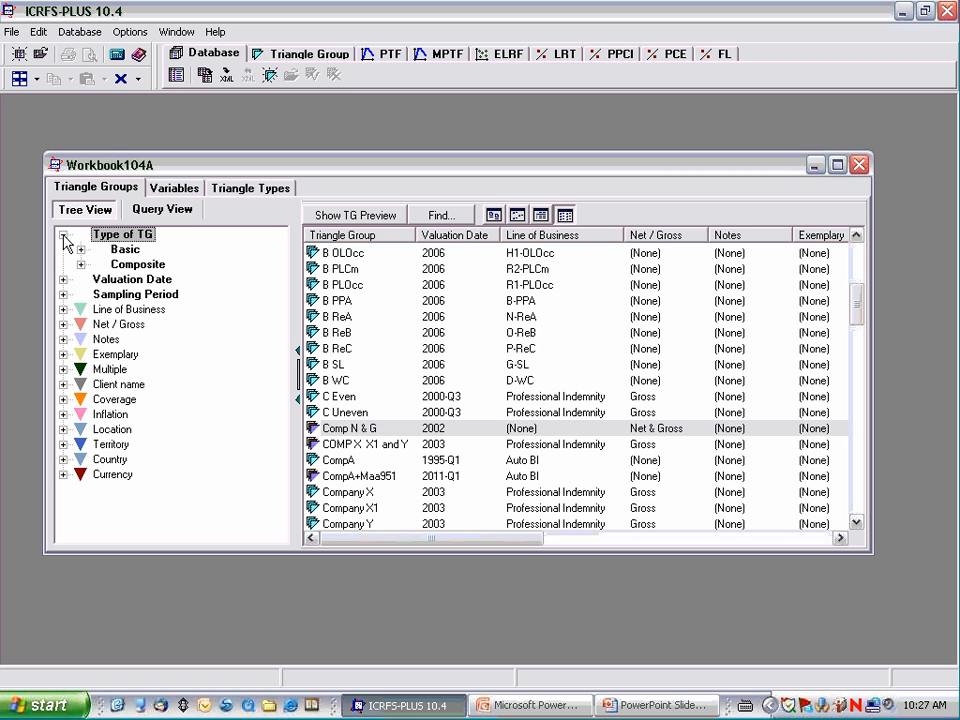
click(128, 251)
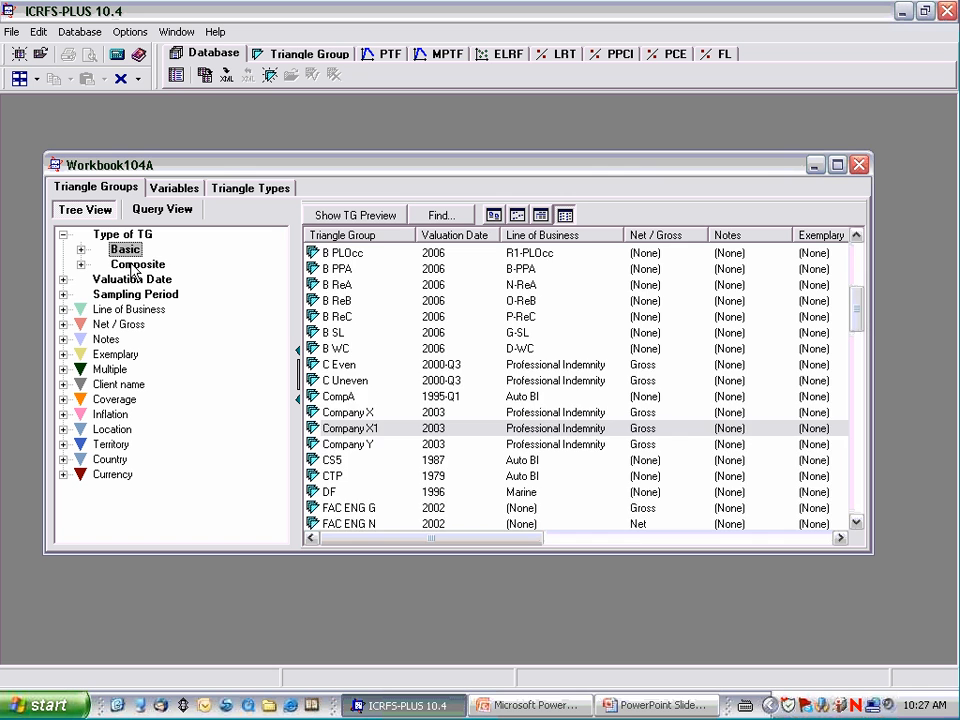
click(133, 266)
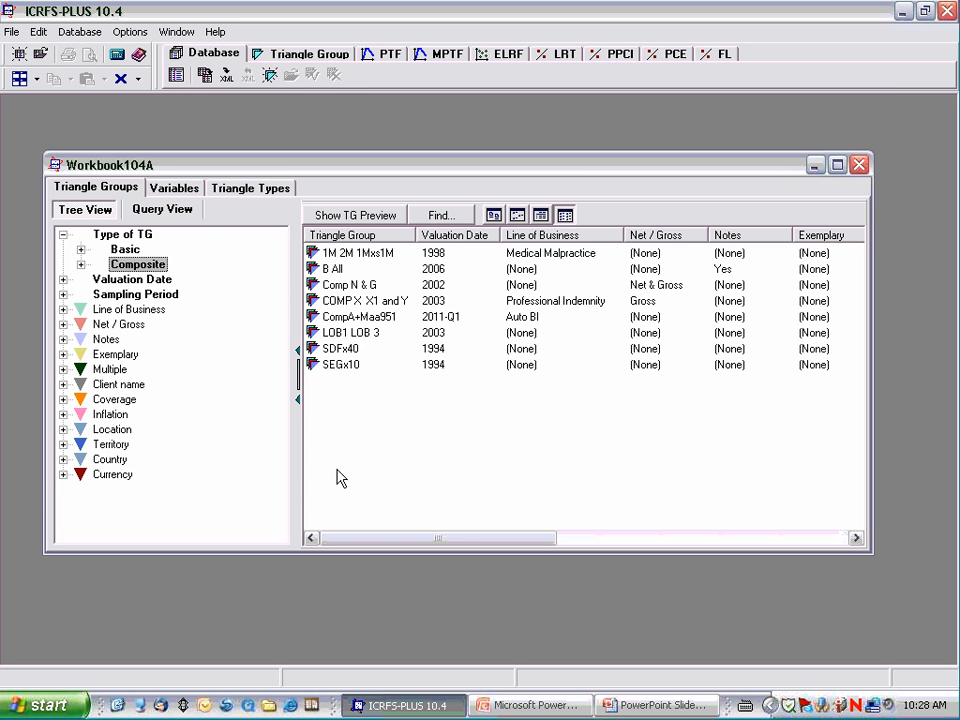
- Browse the triangle groups under Line of Business for D O & E O, B-PPA, Auto BI, Workers' Compensation and H1-OLOcc, and collapse the branch
click(63, 311)
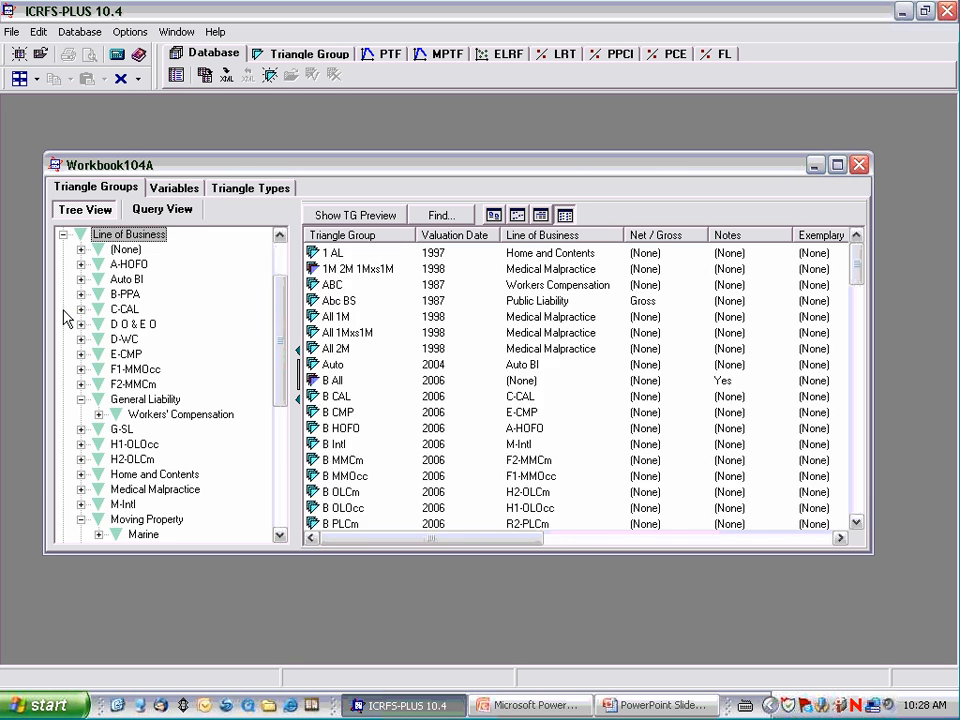
click(130, 324)
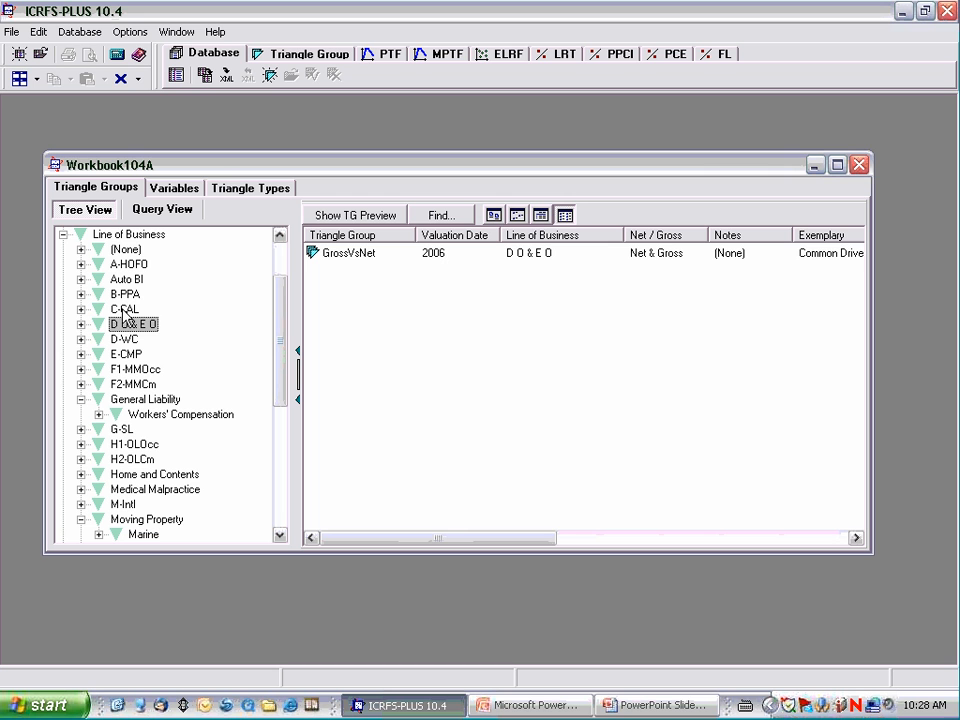
click(124, 295)
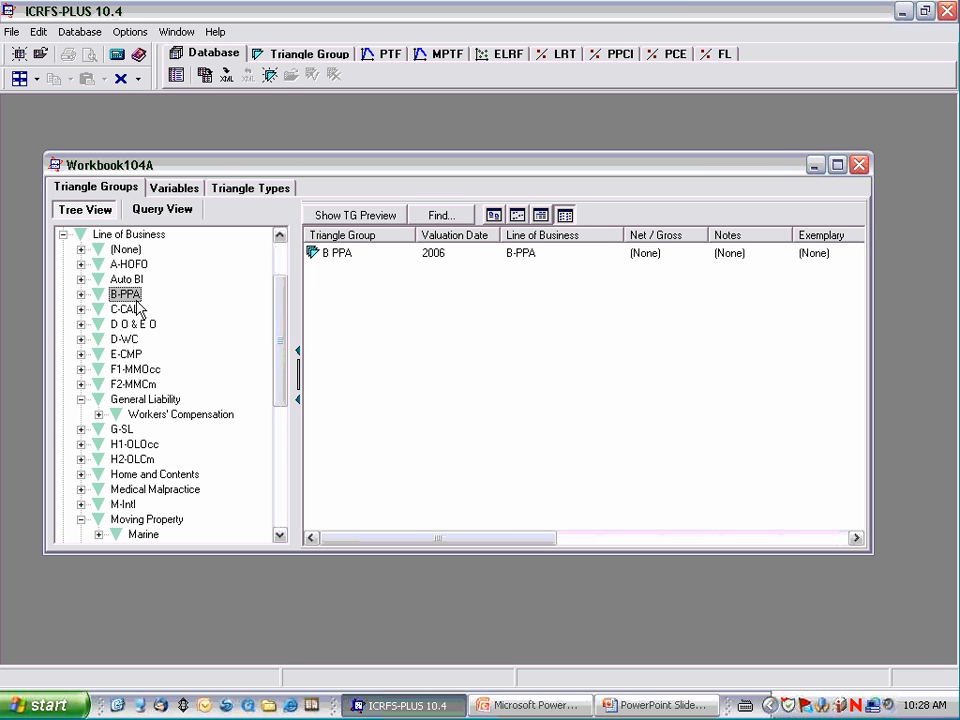
click(126, 280)
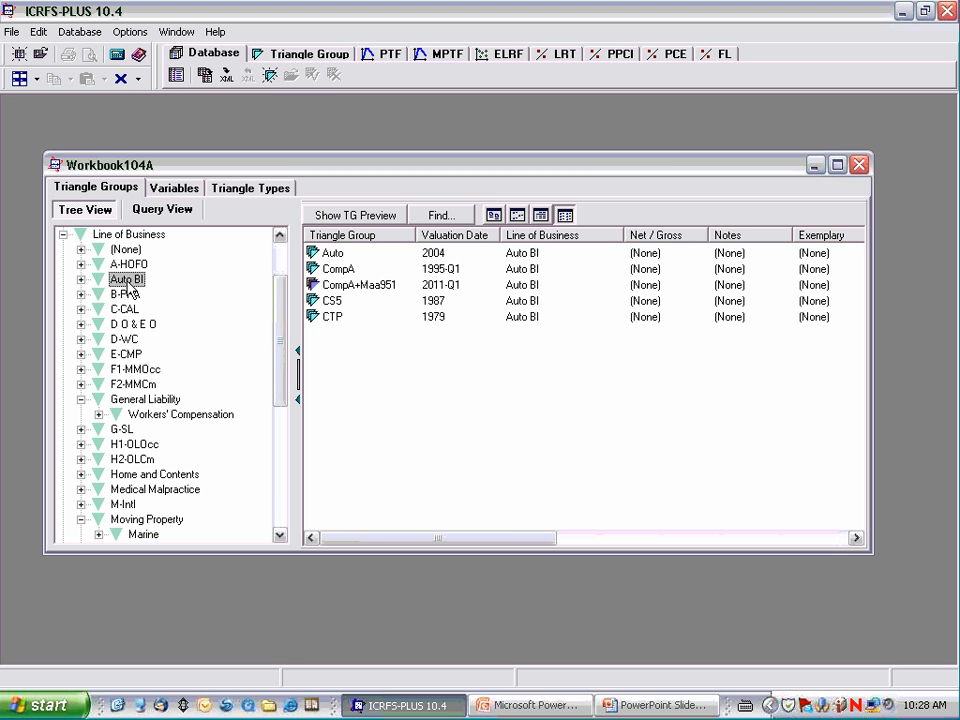
click(165, 416)
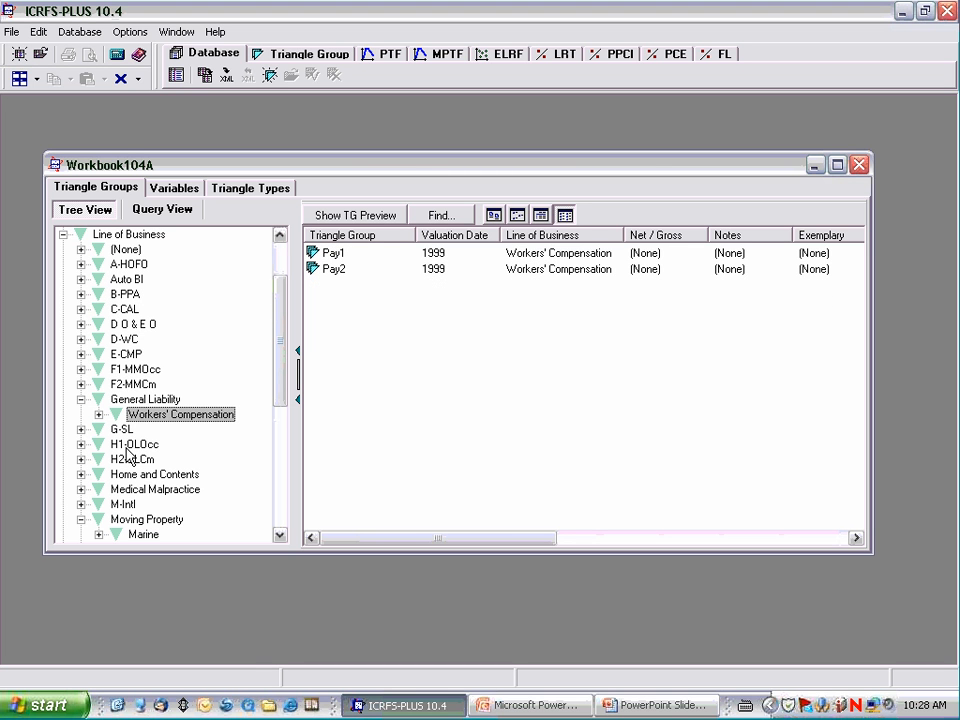
click(131, 444)
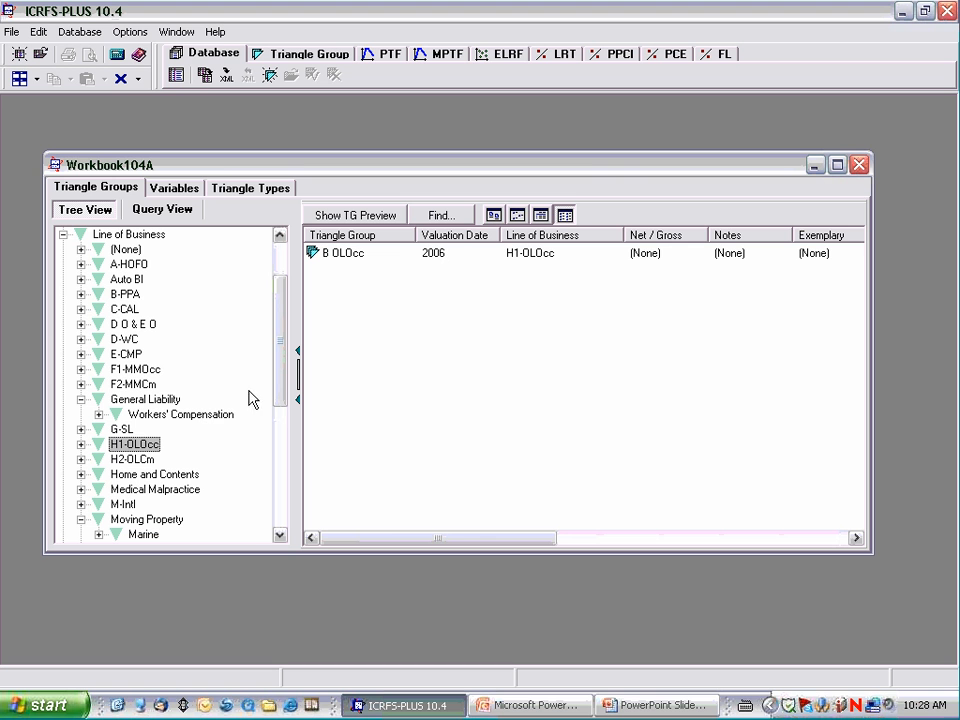
click(63, 235)
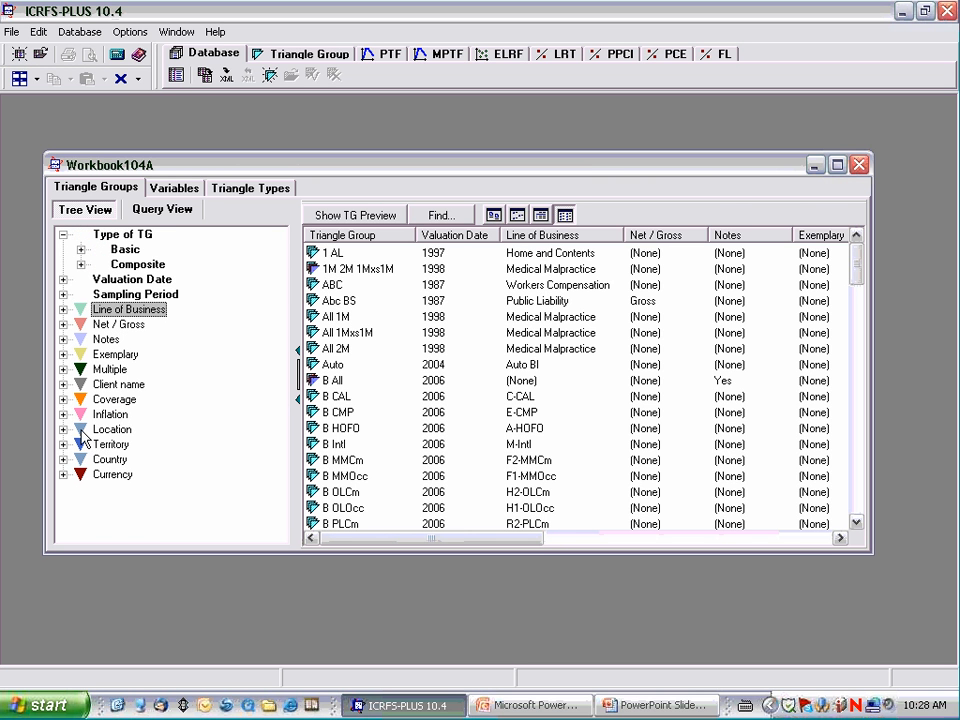
- View the triangle groups whose Client name is Bootstrap, and collapse the Client name branch
click(63, 384)
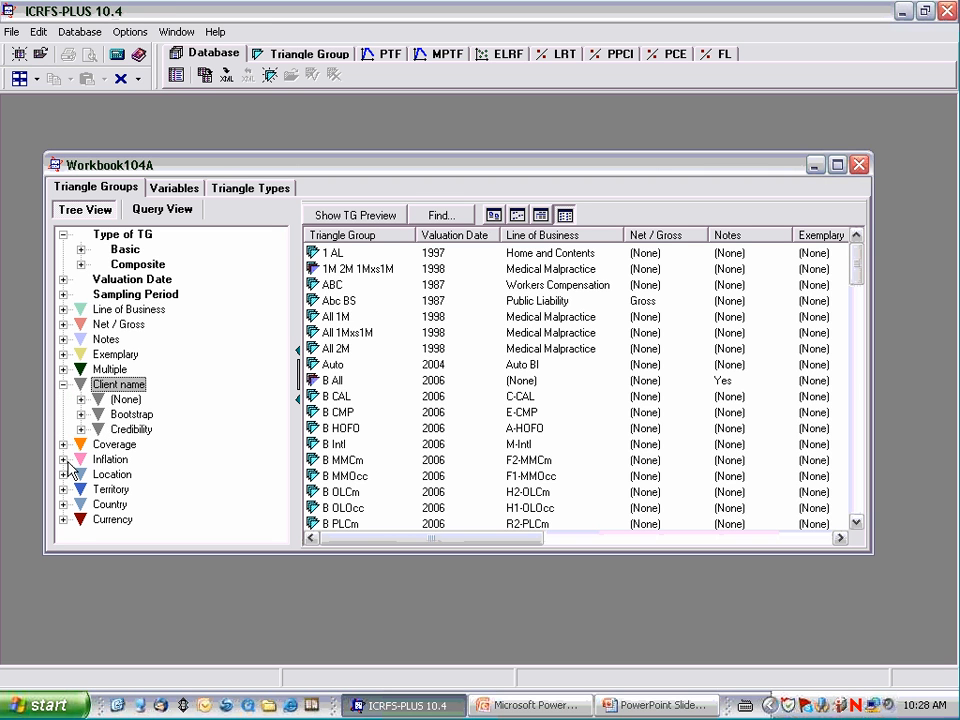
click(130, 414)
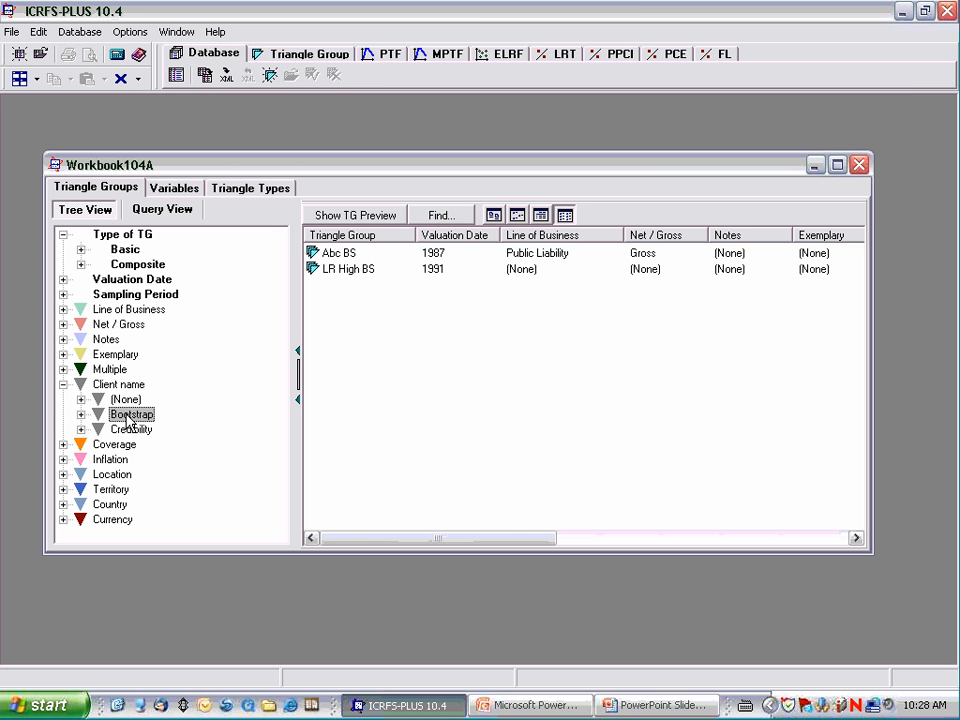
click(64, 385)
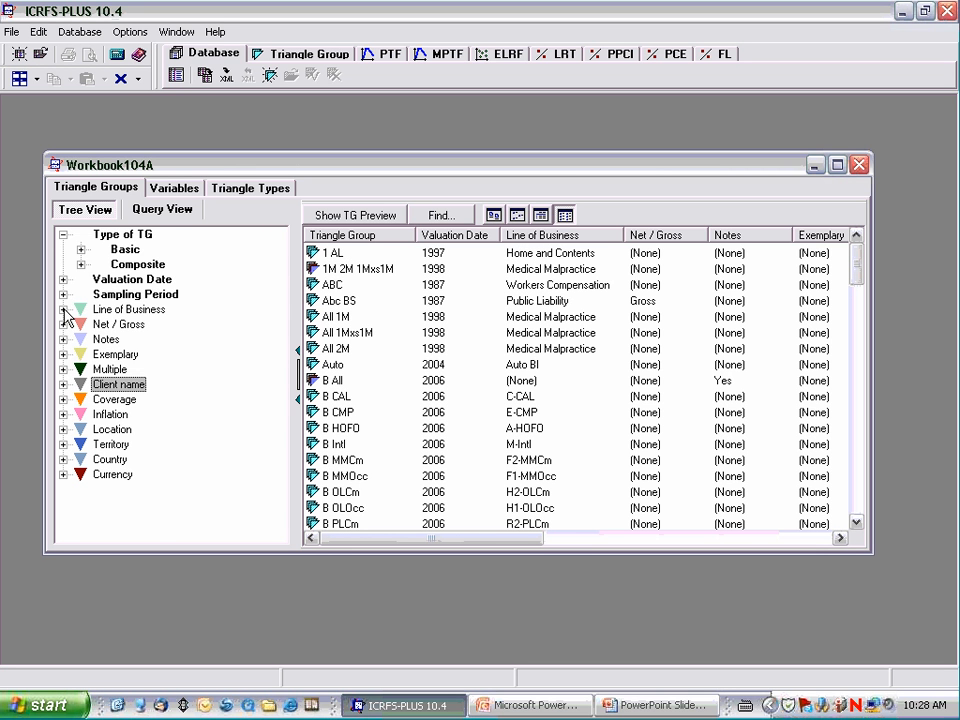
- Expand Line of Business again and view the groups for Workers' Compensation, F2-MMCm, Home and Contents and Medical Malpractice
click(63, 309)
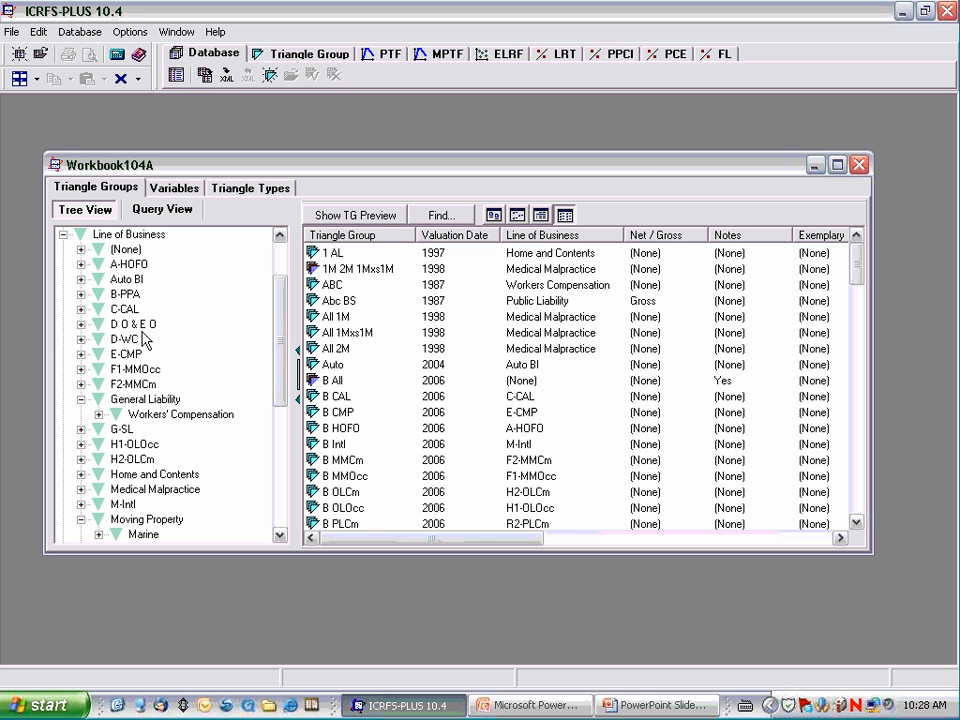
click(155, 416)
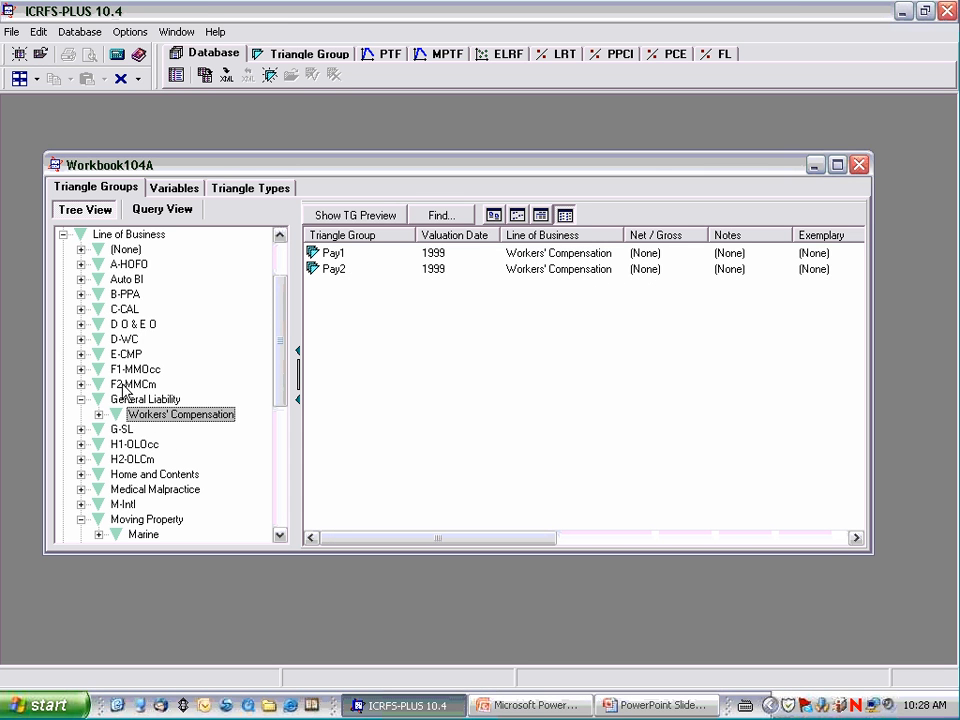
click(135, 384)
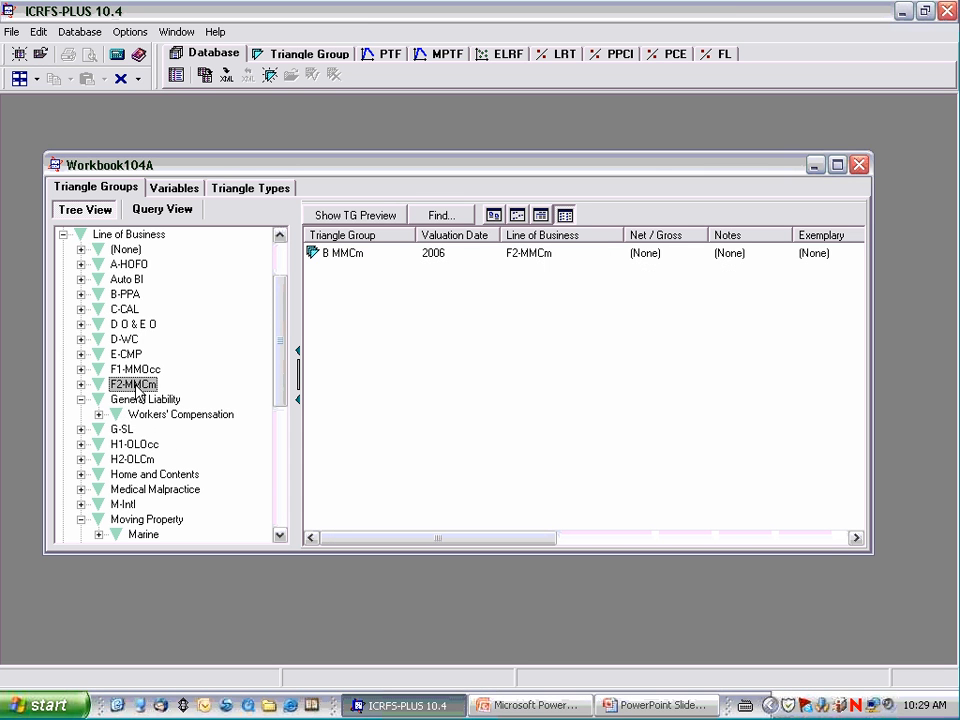
click(133, 476)
click(136, 492)
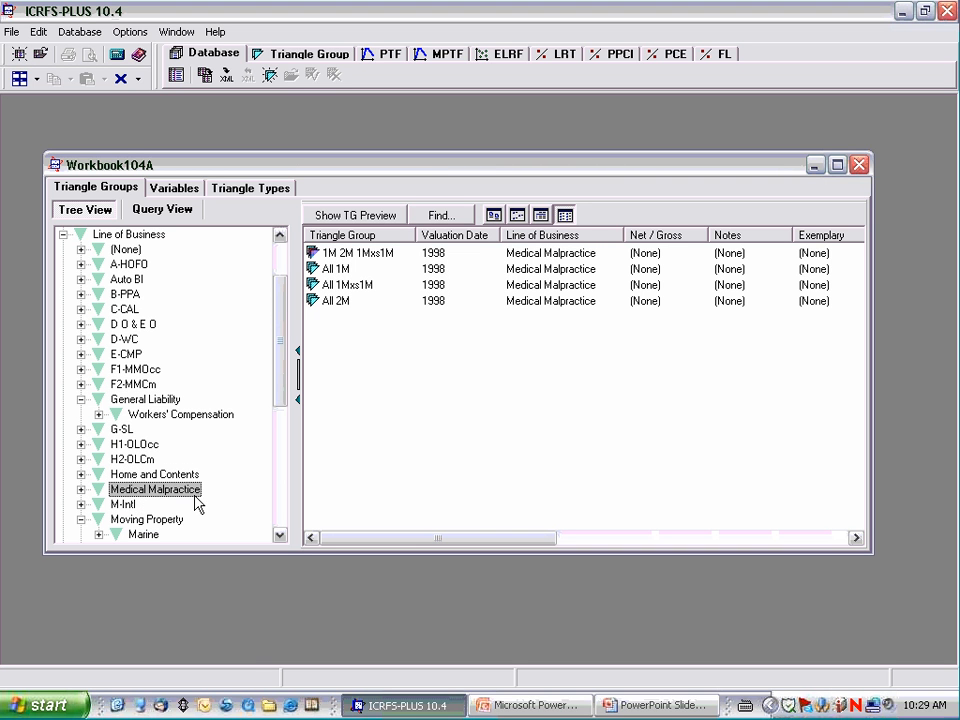
- Subdivide the Medical Malpractice branch by the Multiple variable and list its Segments triangle groups
right_click(84, 499)
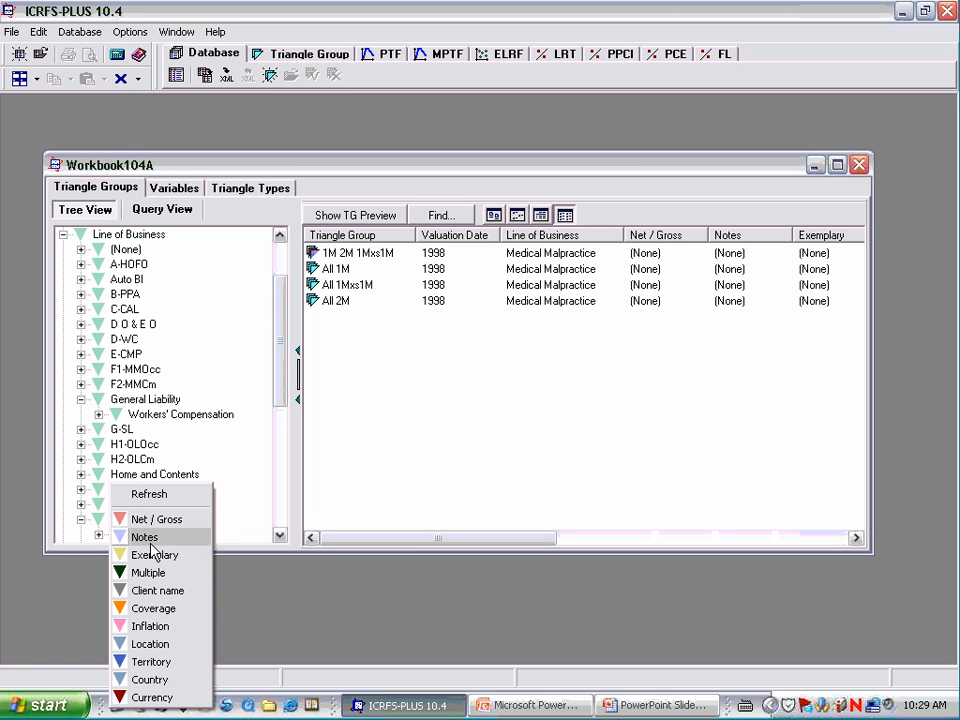
click(150, 572)
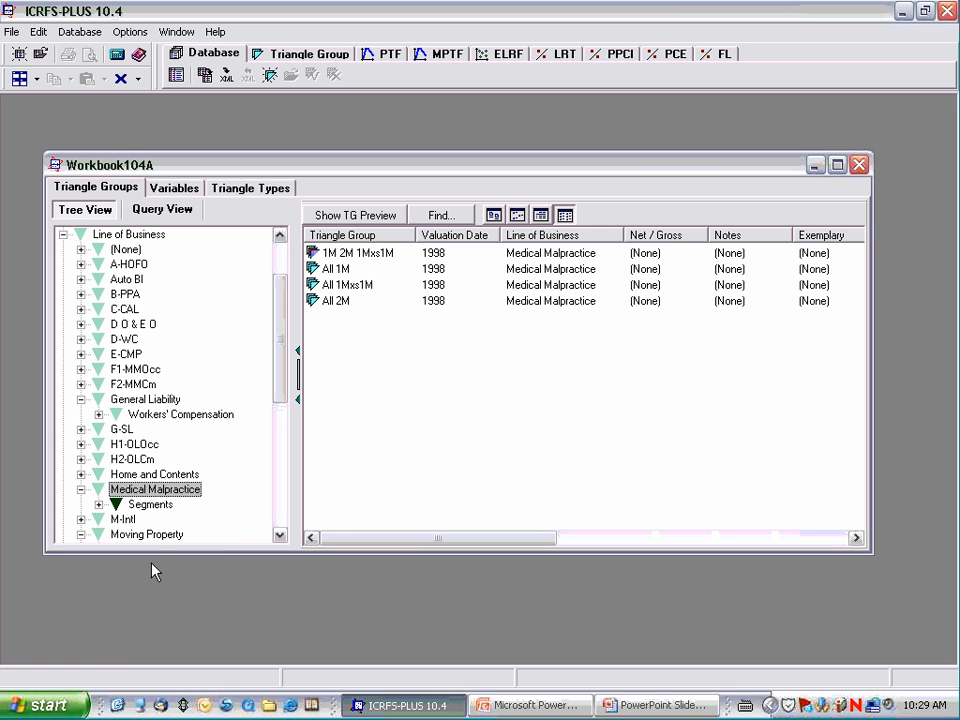
click(150, 505)
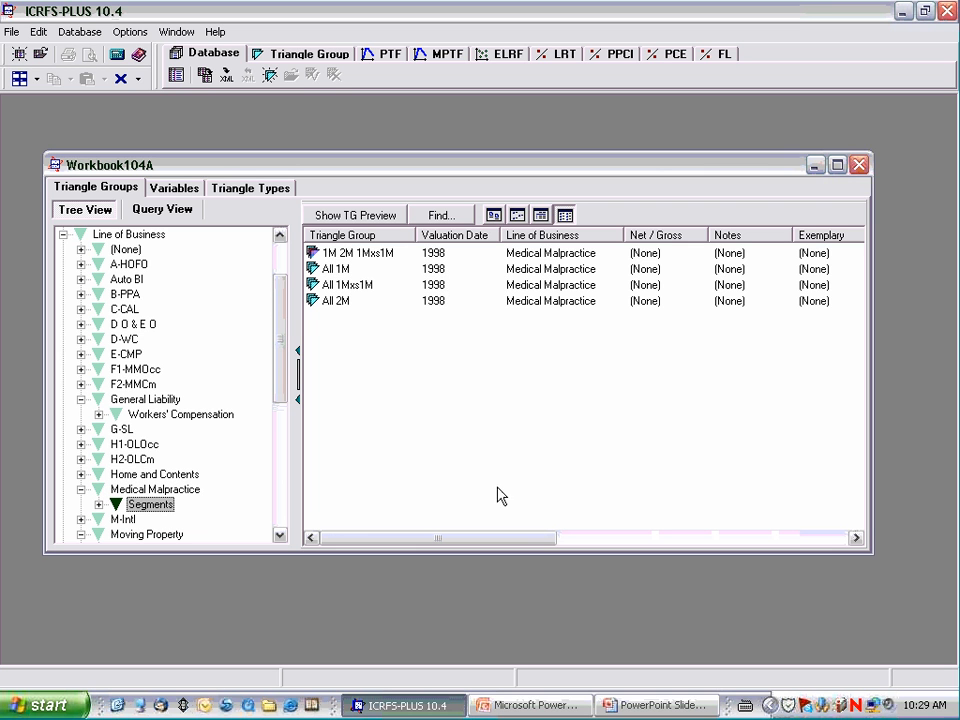
- Examine the remaining variable columns of the Medical Malpractice Segments groups, through to Currency
click(855, 538)
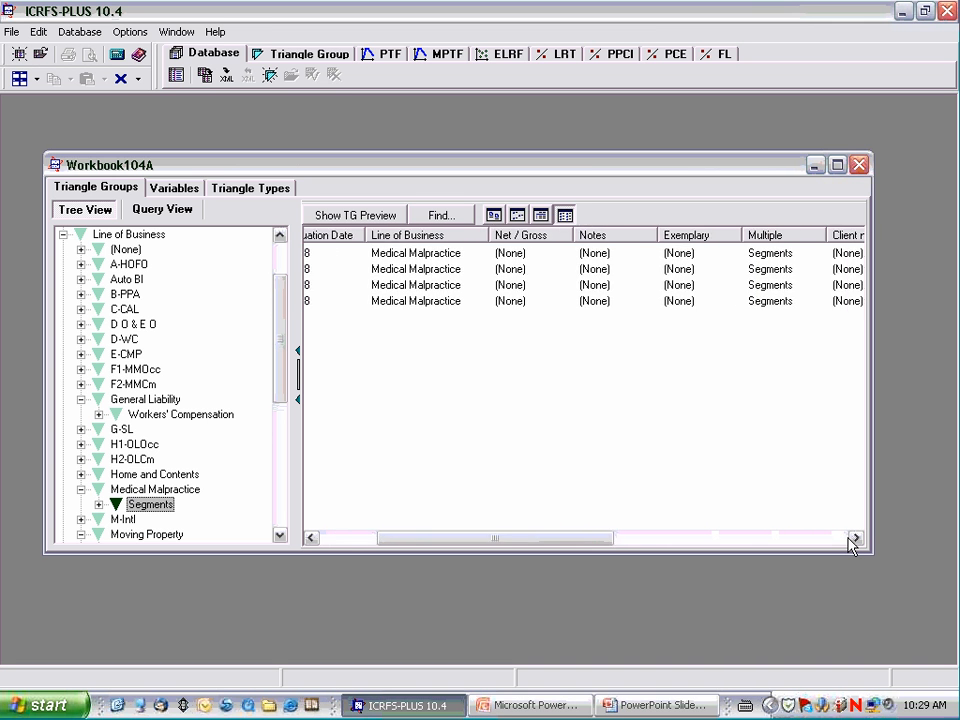
click(855, 538)
click(855, 538)
click(855, 538)
click(855, 538)
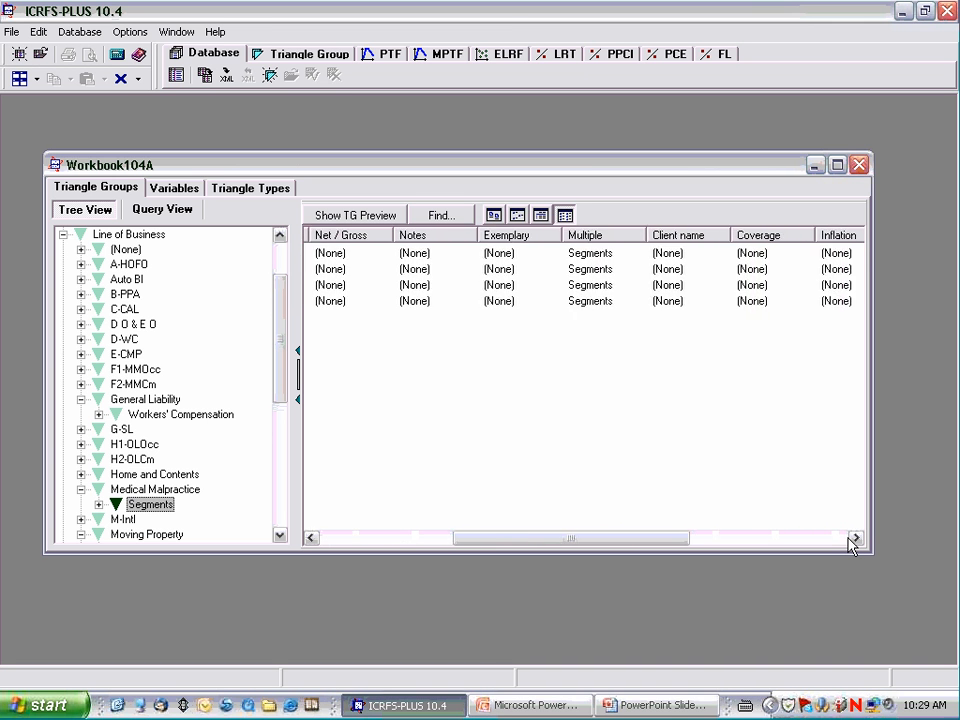
click(855, 538)
click(855, 538)
click(855, 538)
click(855, 538)
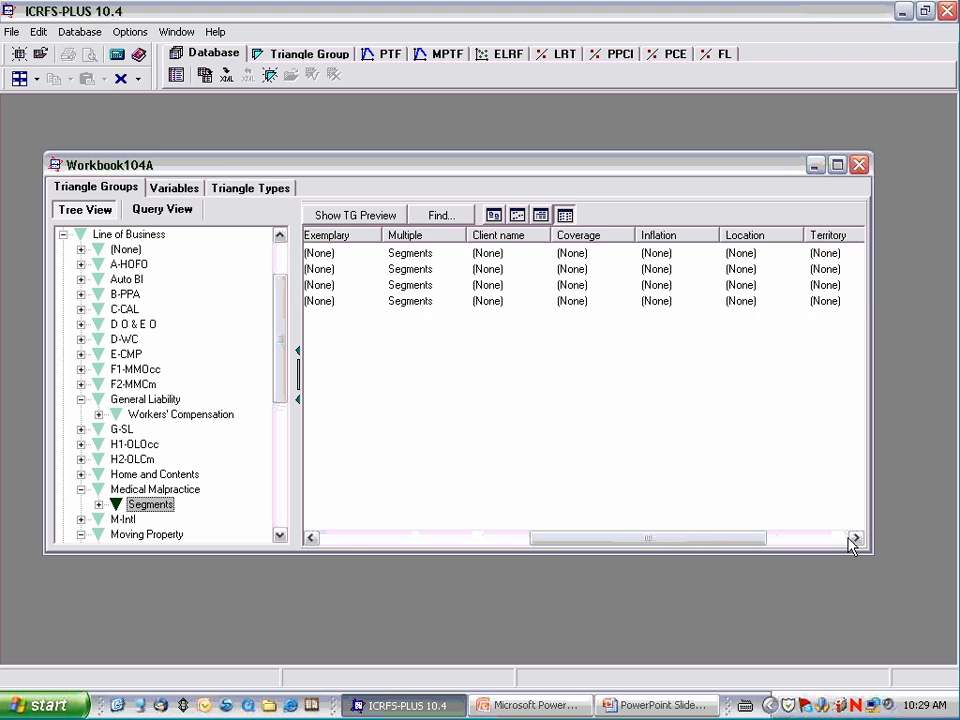
click(855, 538)
click(855, 538)
click(855, 538)
click(855, 538)
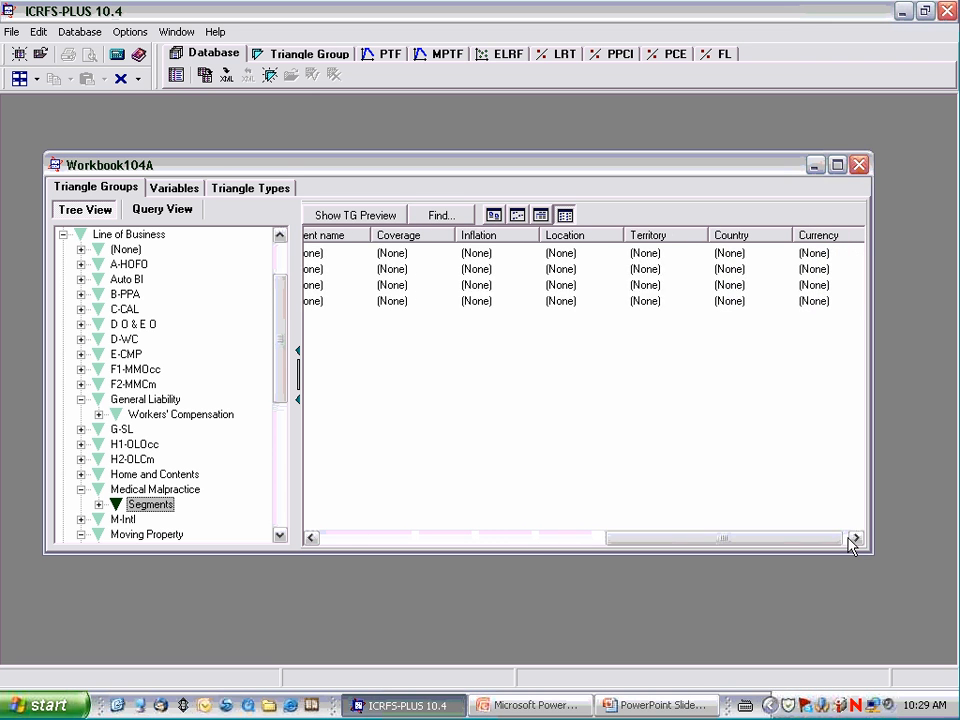
click(854, 539)
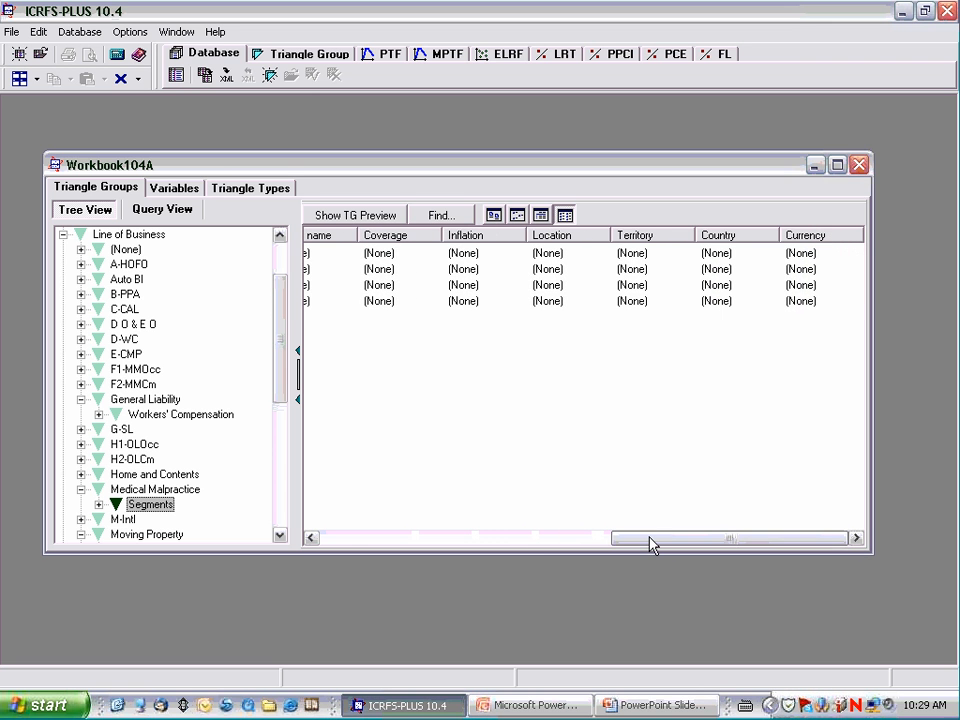
- Move the Multiple column directly after Line of Business in the triangle group list
drag(649, 537, 504, 538)
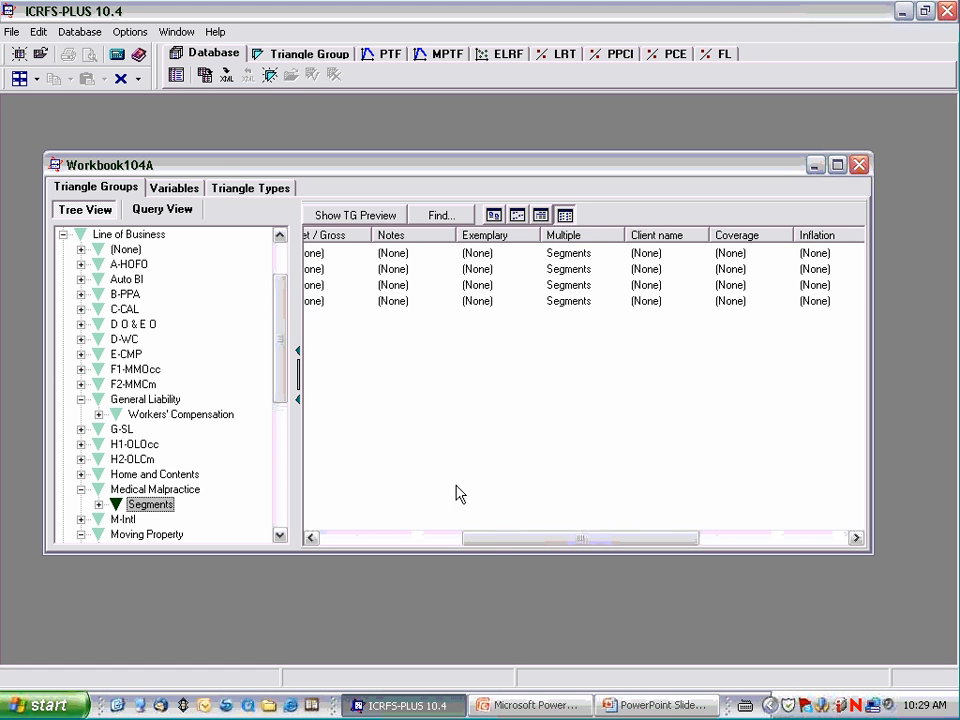
drag(489, 540, 420, 543)
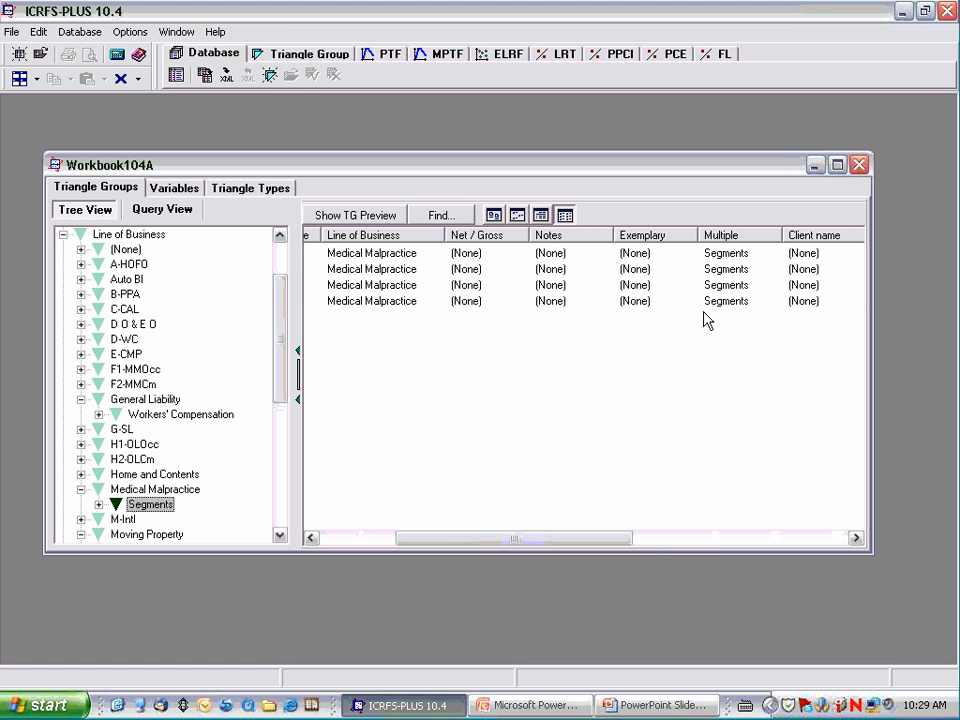
click(716, 240)
drag(716, 240, 499, 246)
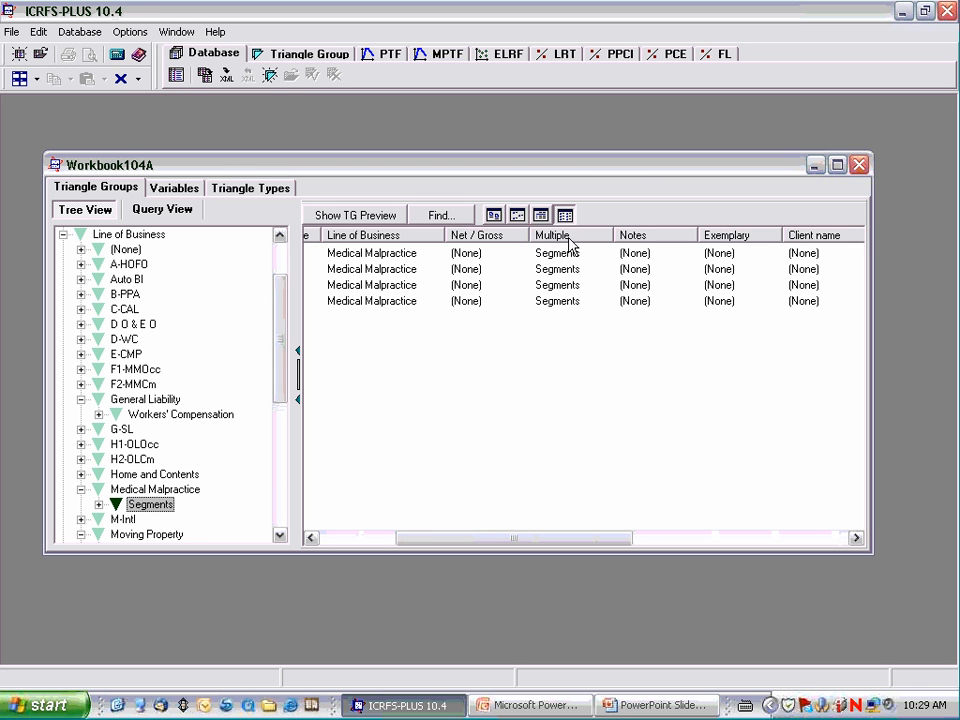
drag(570, 240, 459, 247)
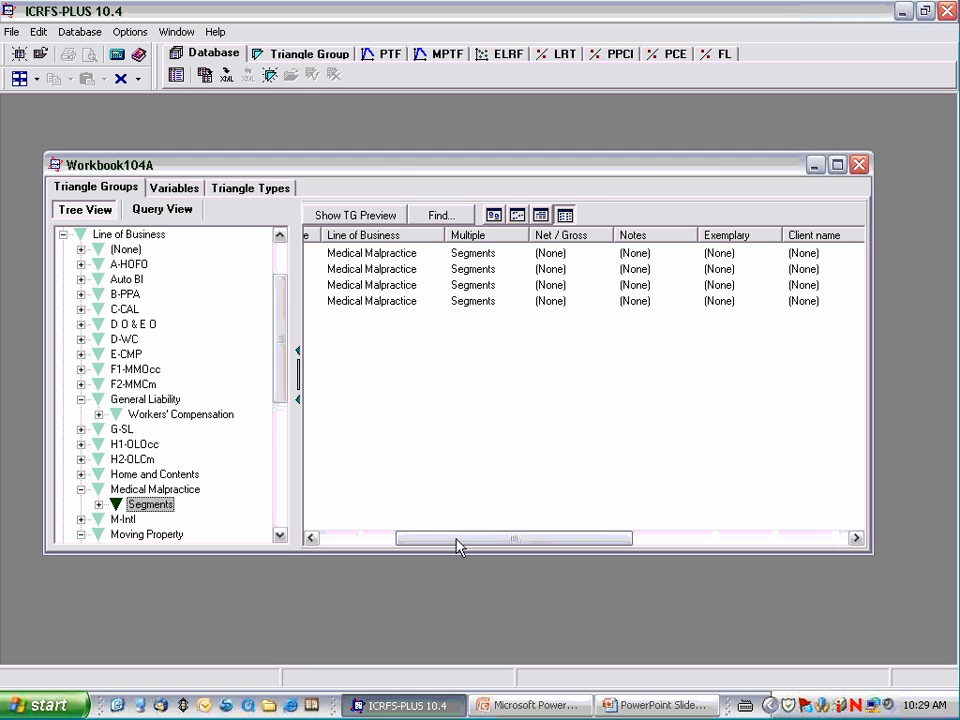
drag(459, 546, 365, 544)
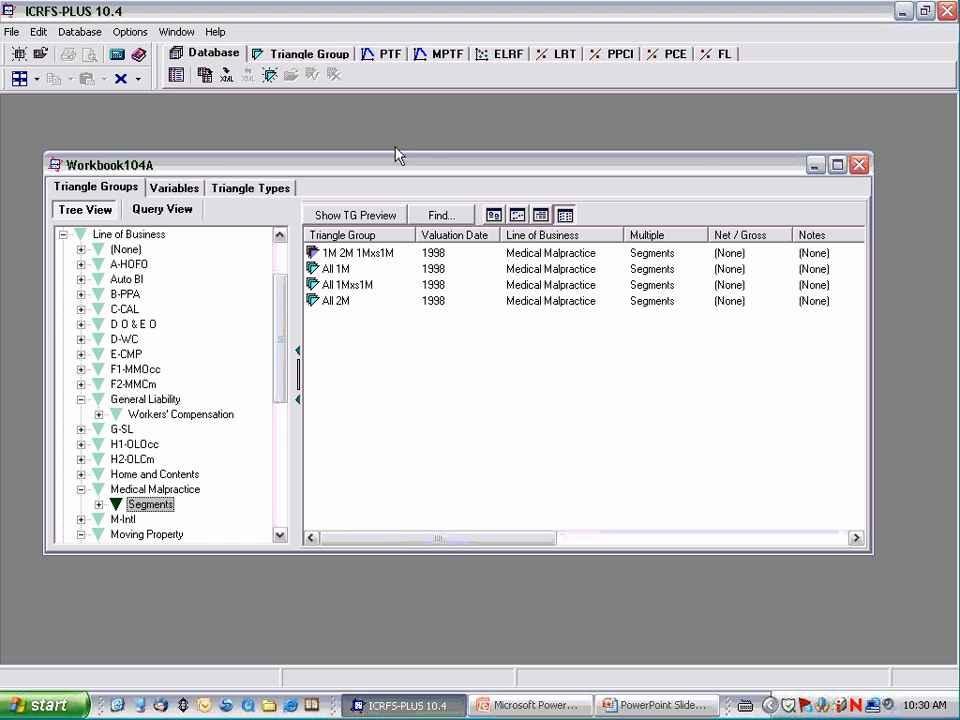
- Collapse the Medical Malpractice and Line of Business branches in the tree
click(81, 489)
drag(279, 392, 279, 315)
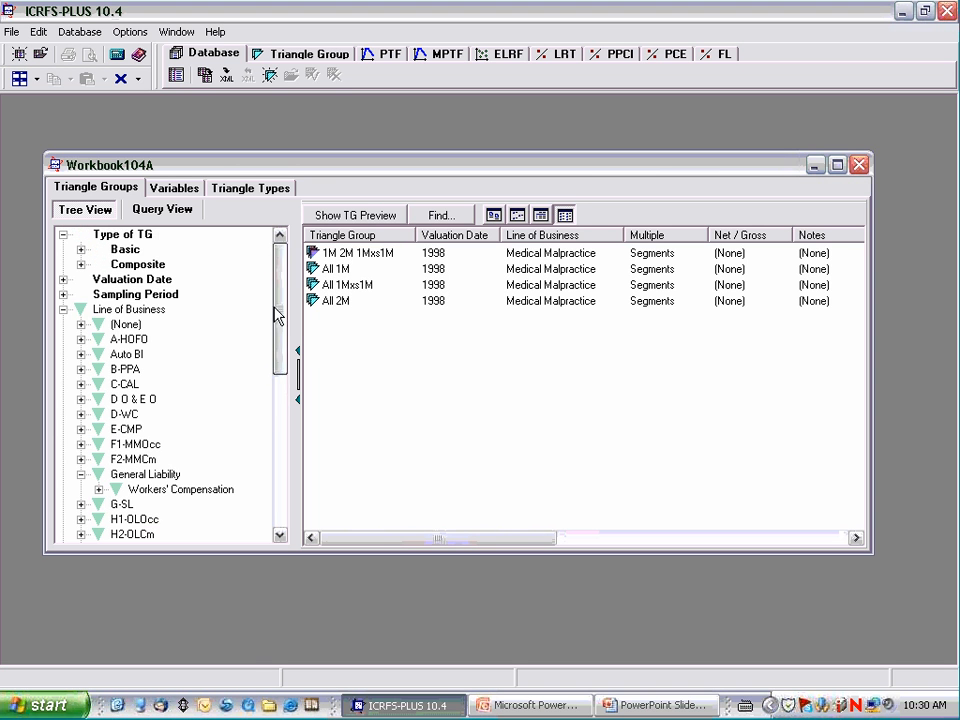
click(63, 310)
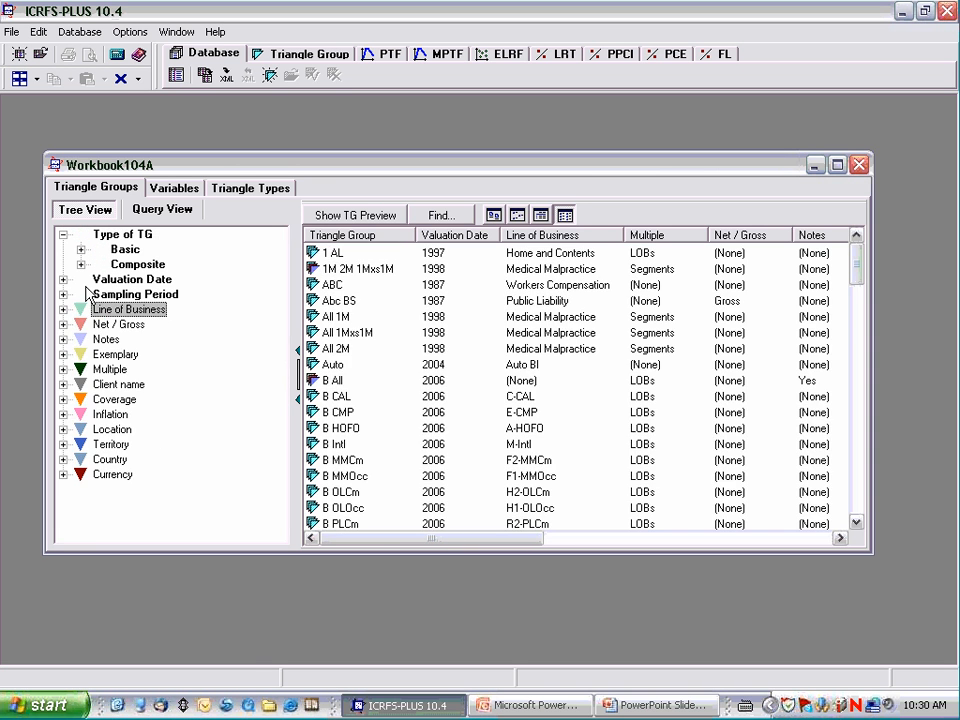
- Query the triangle groups for Line of Business values matching "d"
click(140, 210)
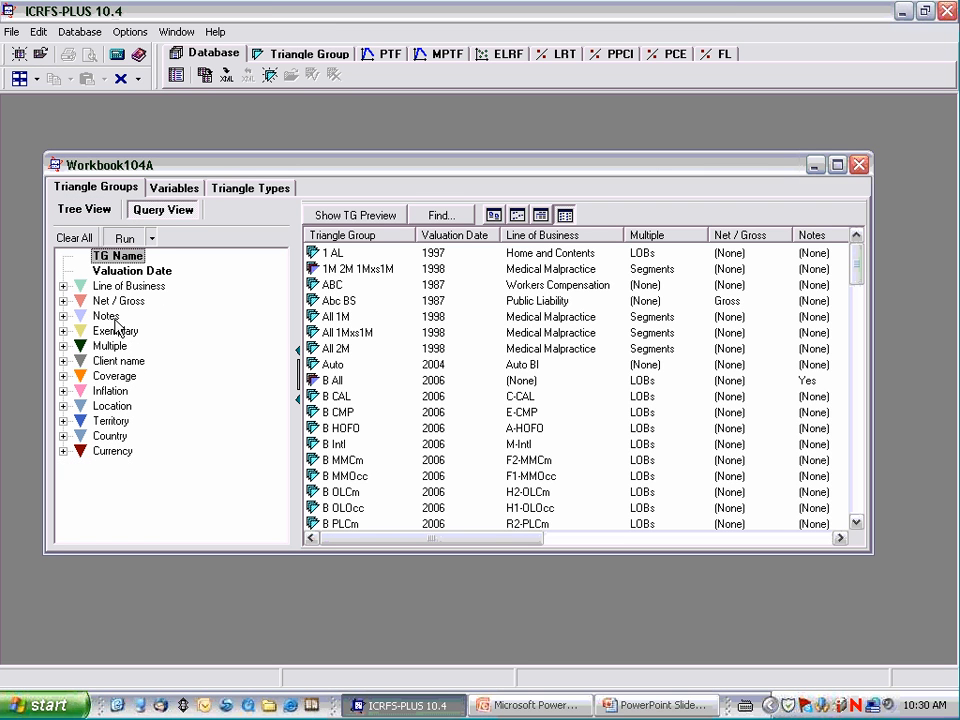
double_click(117, 288)
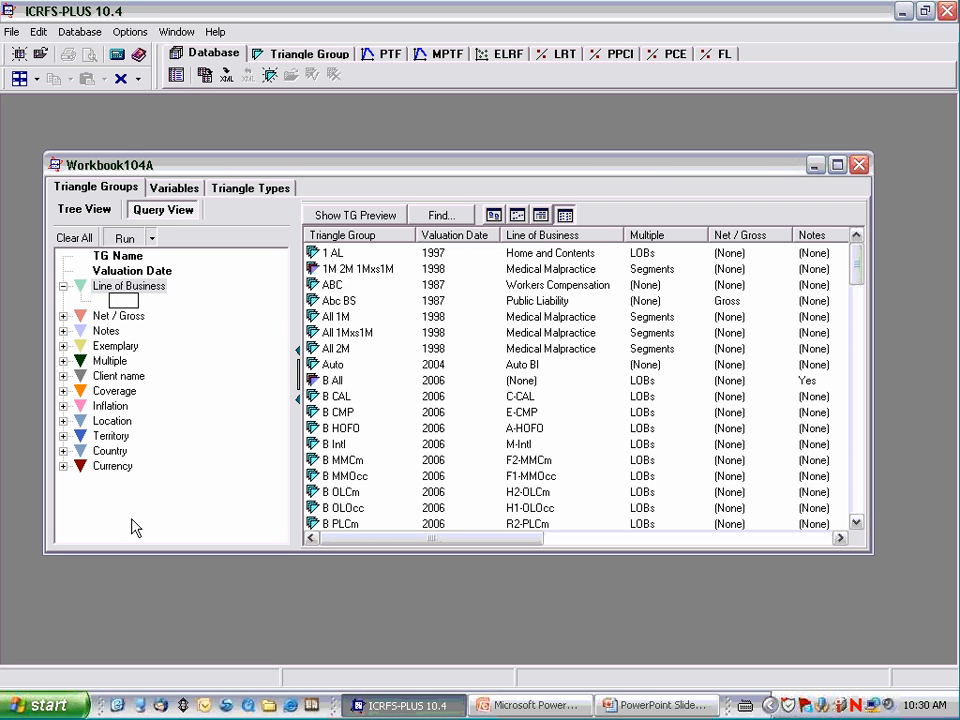
text(d)
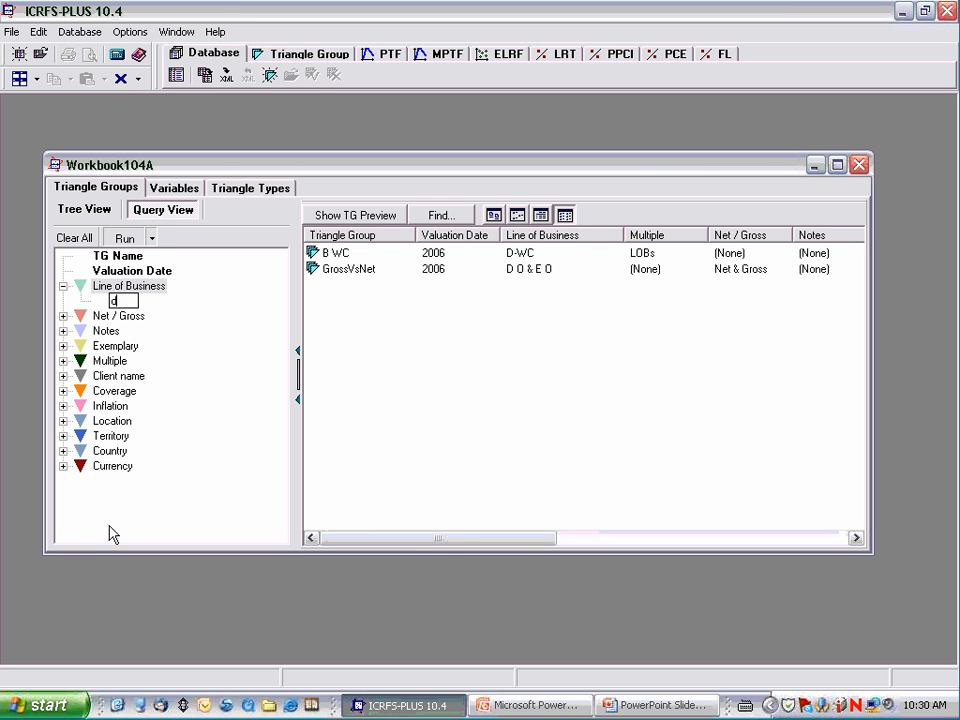
key(Return)
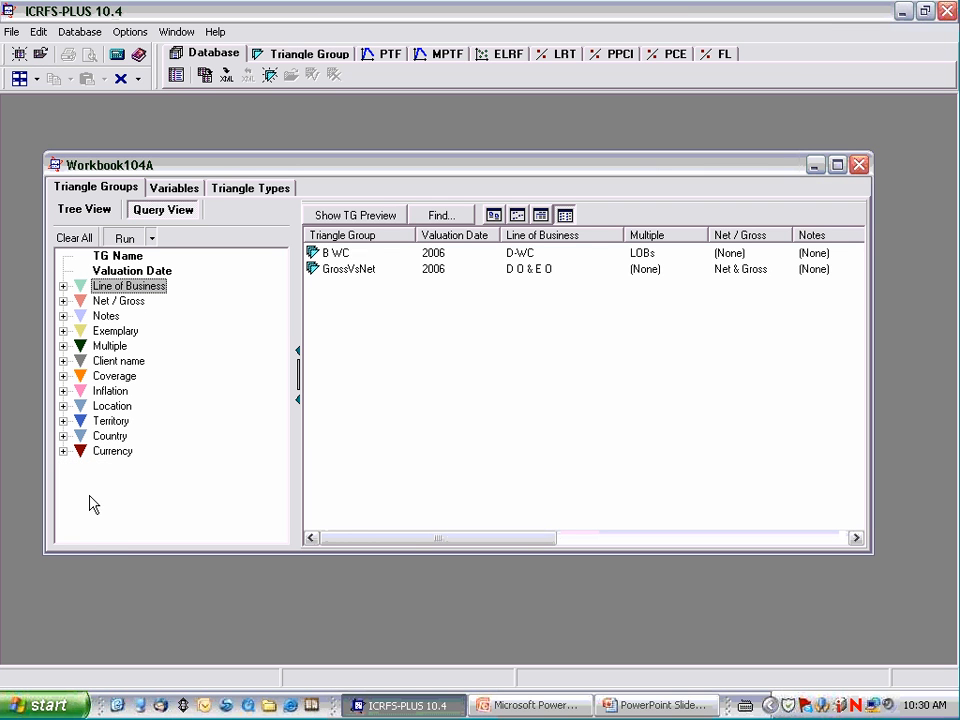
- Select C-CAL, D O & E O, D-WC, E-CMP and F1-MMOcc as the Line of Business values for the query
click(62, 287)
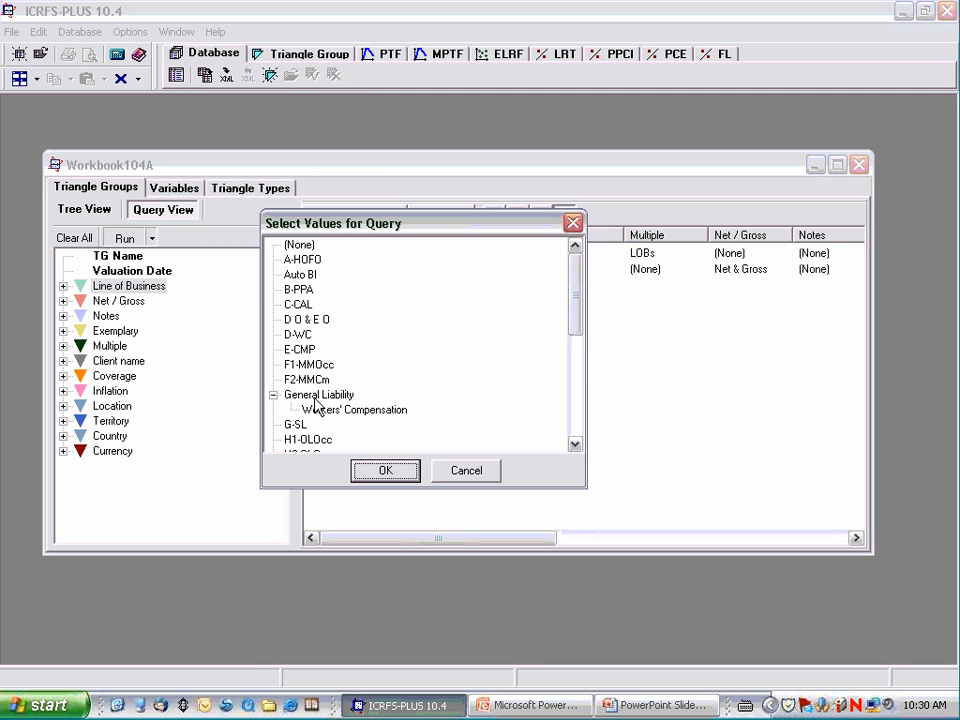
click(306, 305)
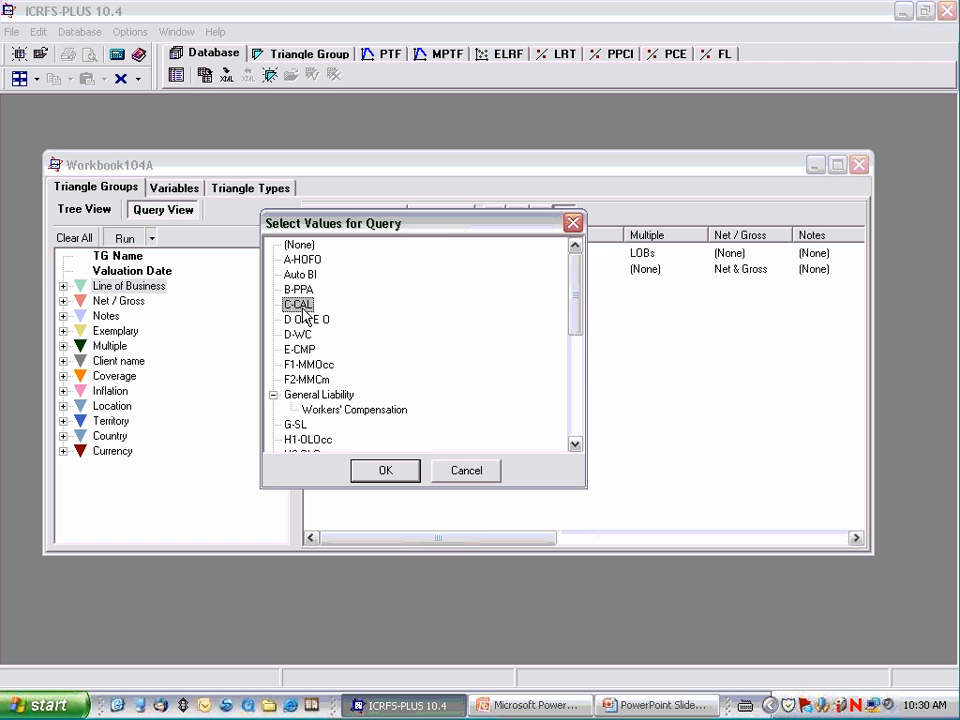
ctrl+click(305, 321)
ctrl+click(300, 335)
ctrl+click(302, 349)
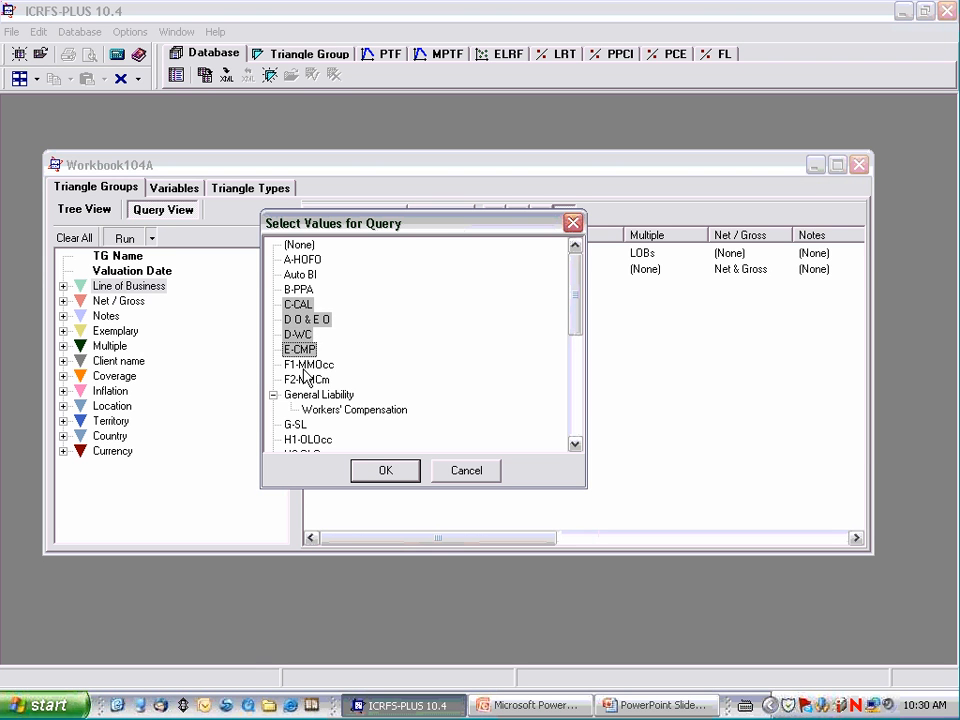
ctrl+click(306, 364)
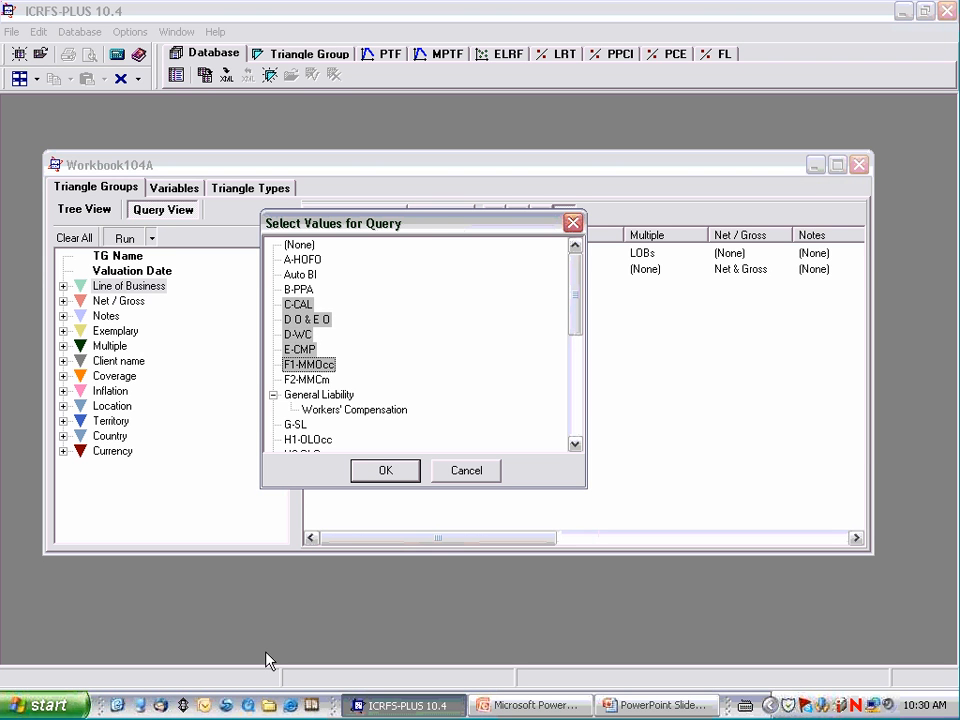
click(381, 469)
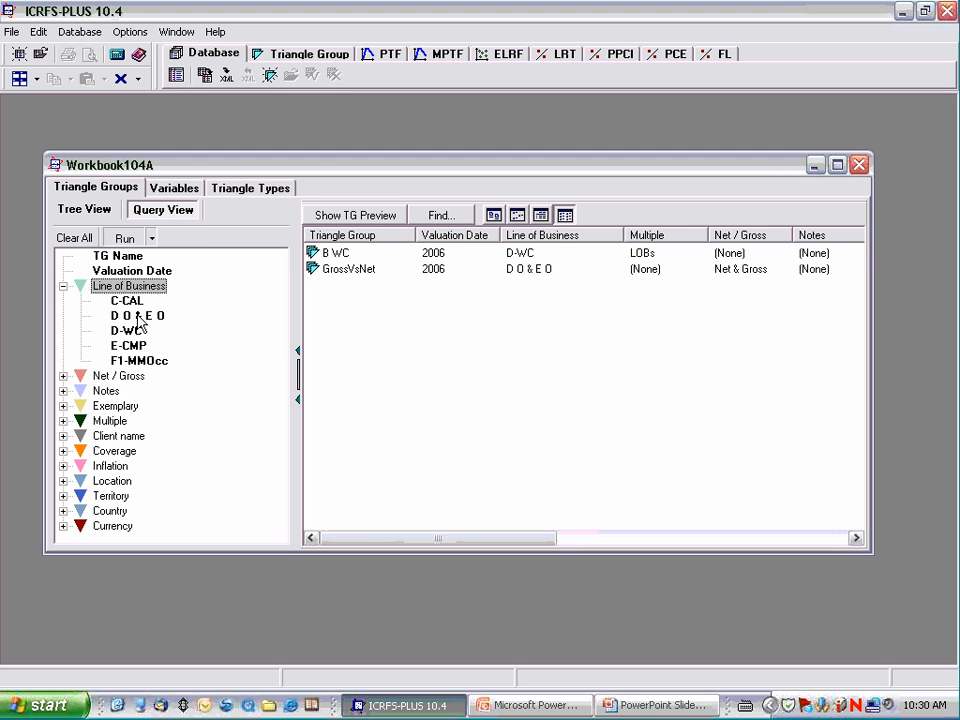
- Collapse the Line of Business query criteria and return to the tree view of the triangle groups
click(63, 287)
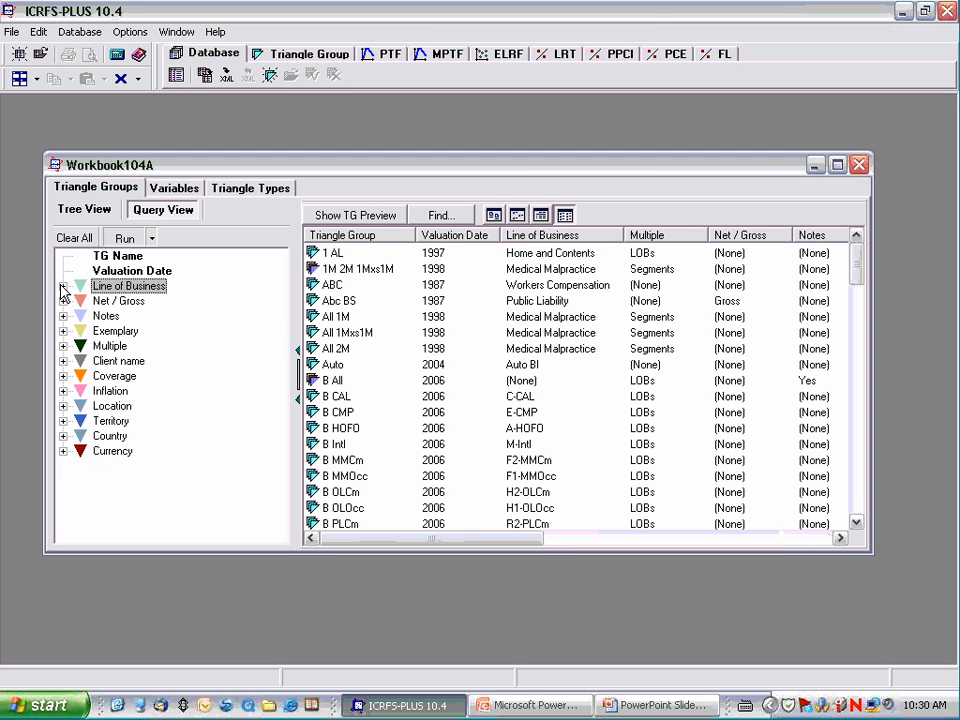
click(72, 214)
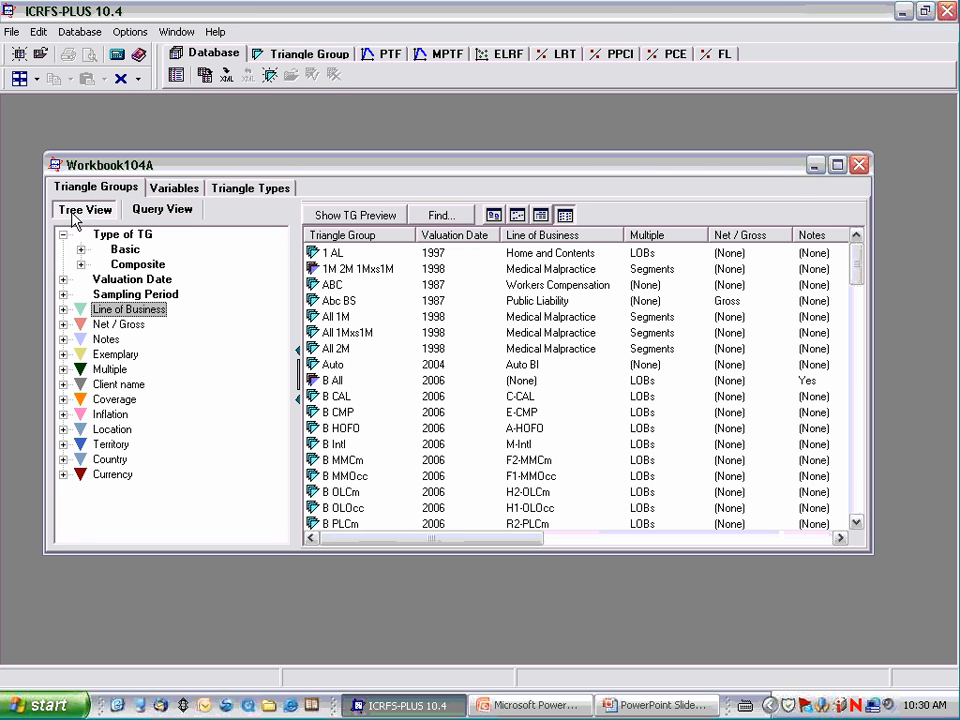
click(163, 212)
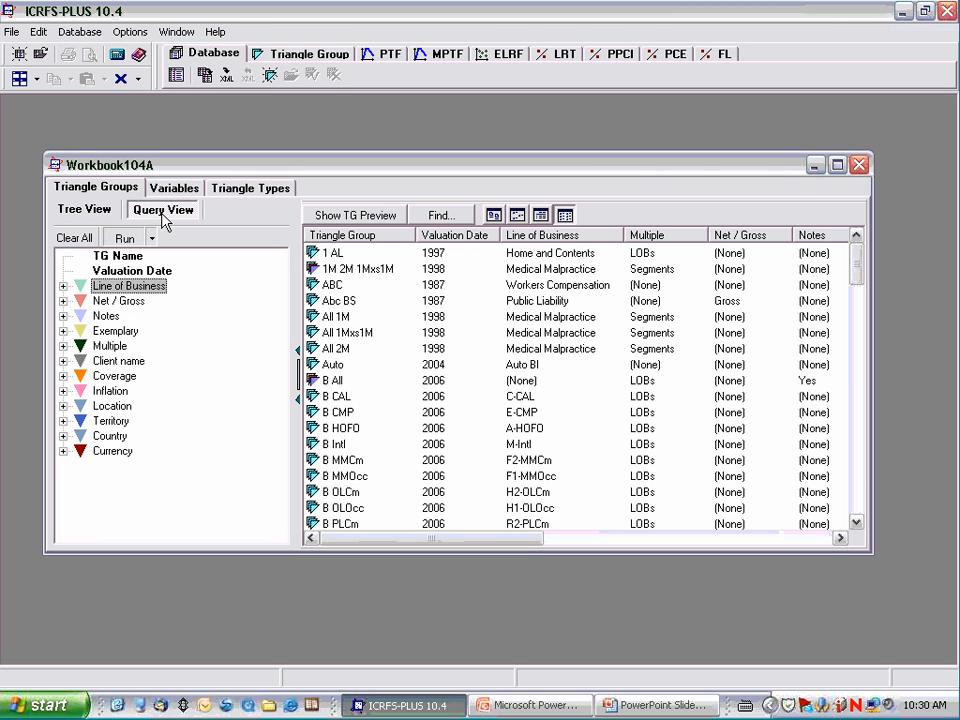
click(100, 212)
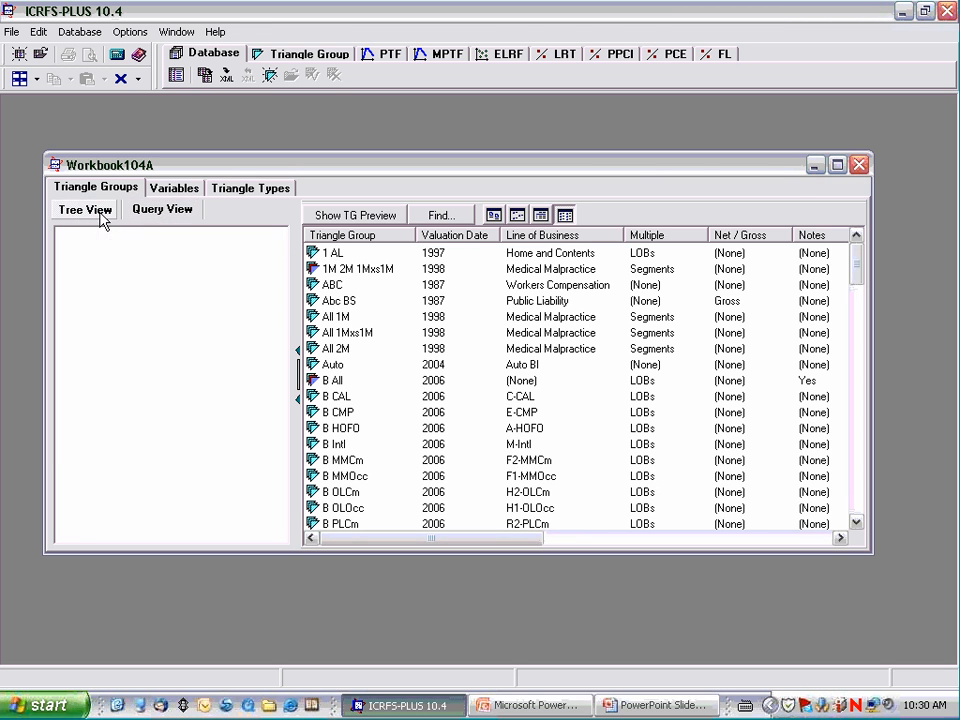
- Create a new database variable named Actuary
click(172, 189)
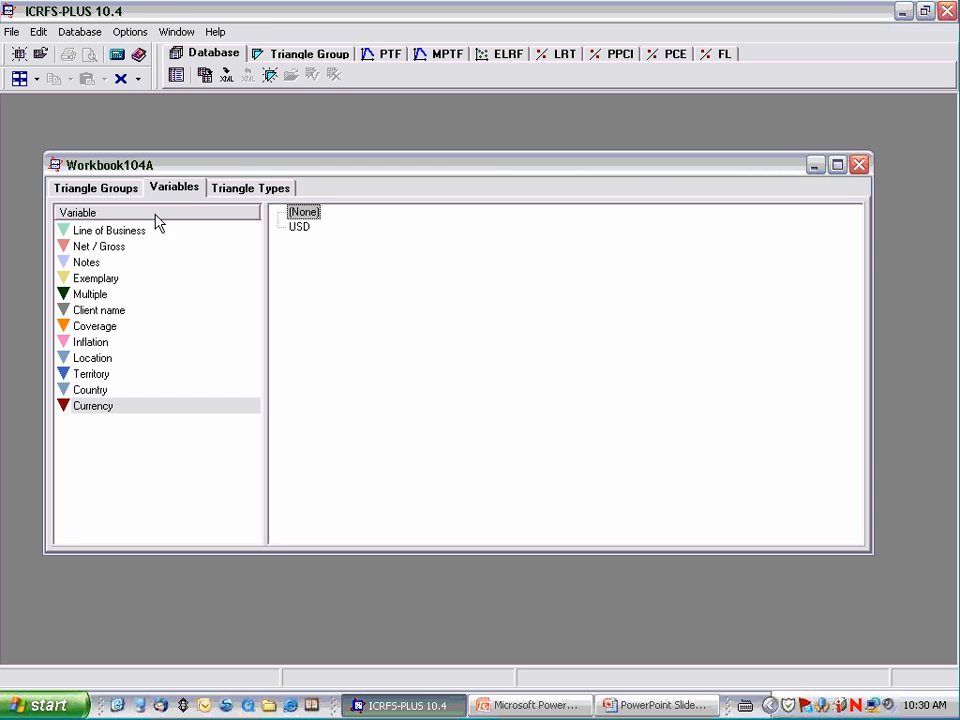
right_click(117, 441)
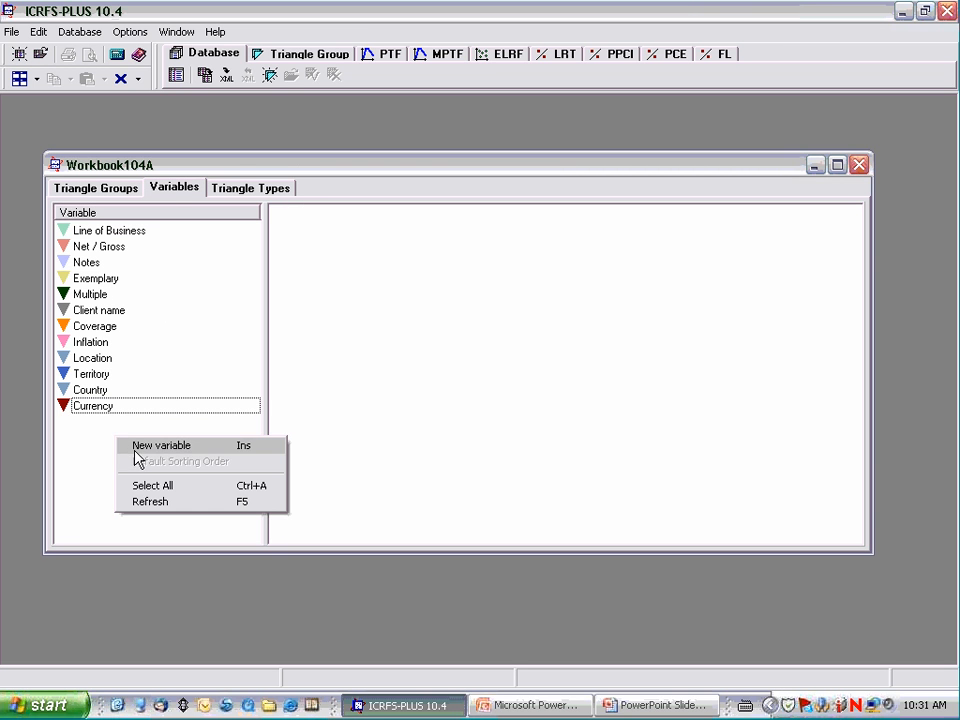
click(147, 448)
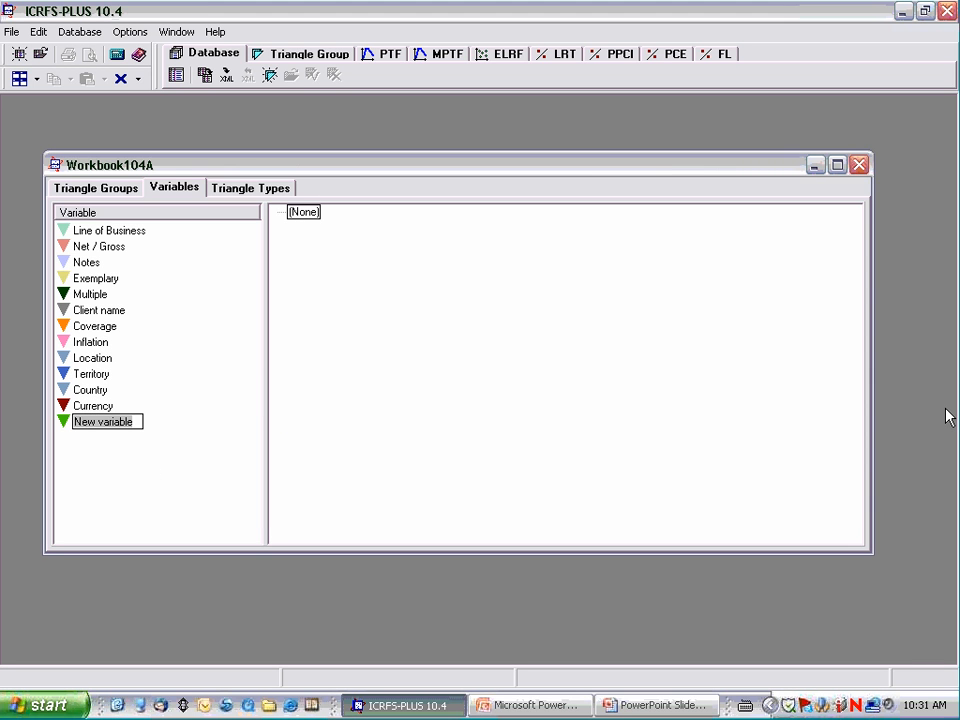
text(Actuary)
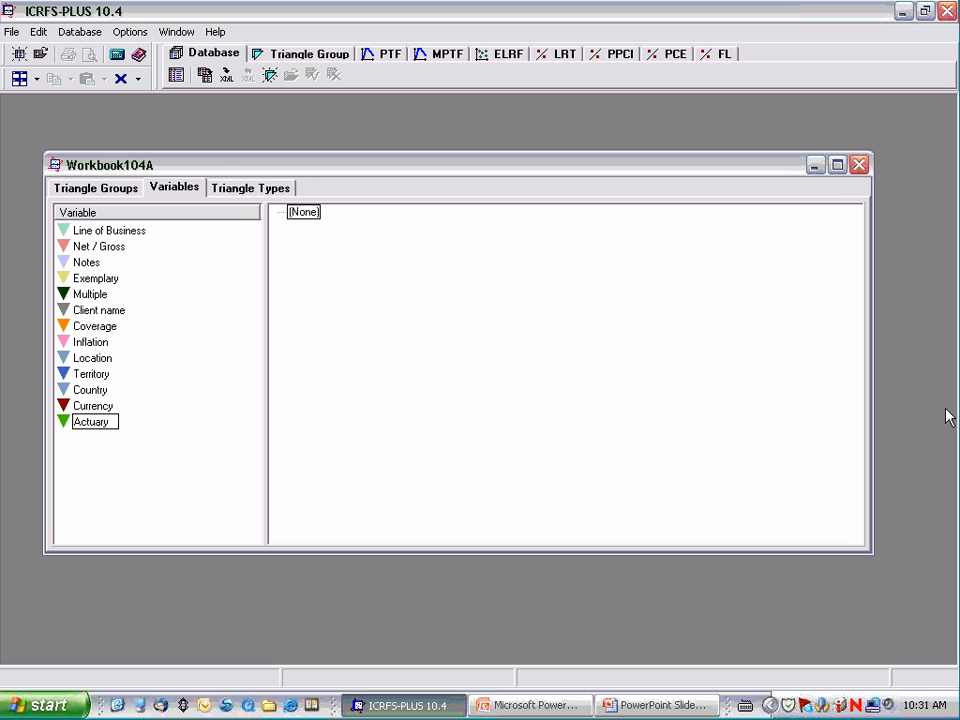
key(Return)
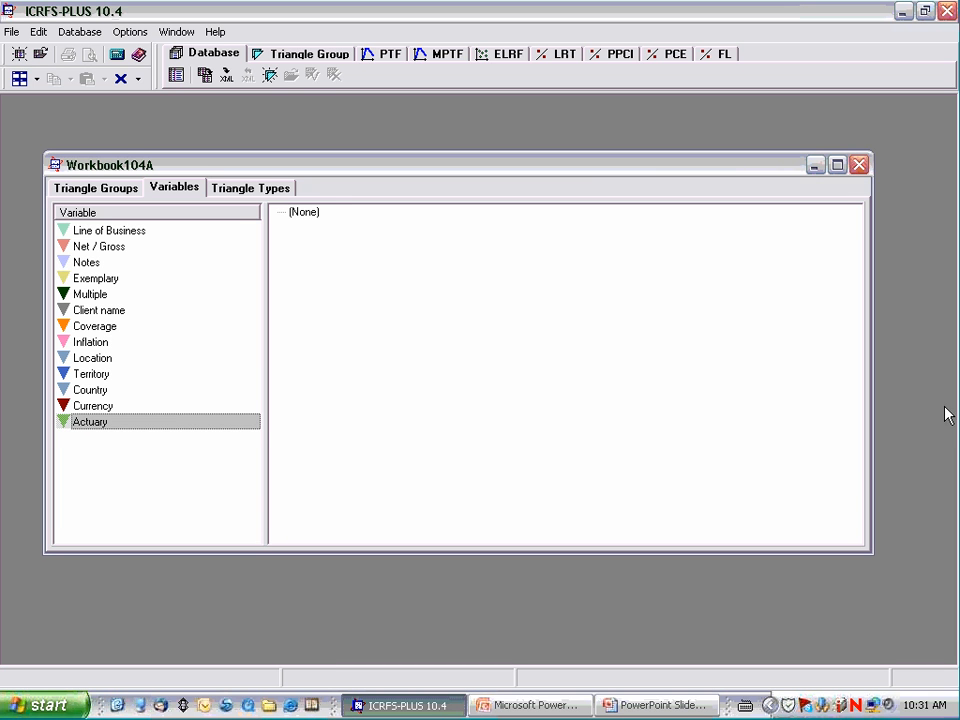
- Add two values to the Actuary variable, each an actuary's first name
right_click(294, 242)
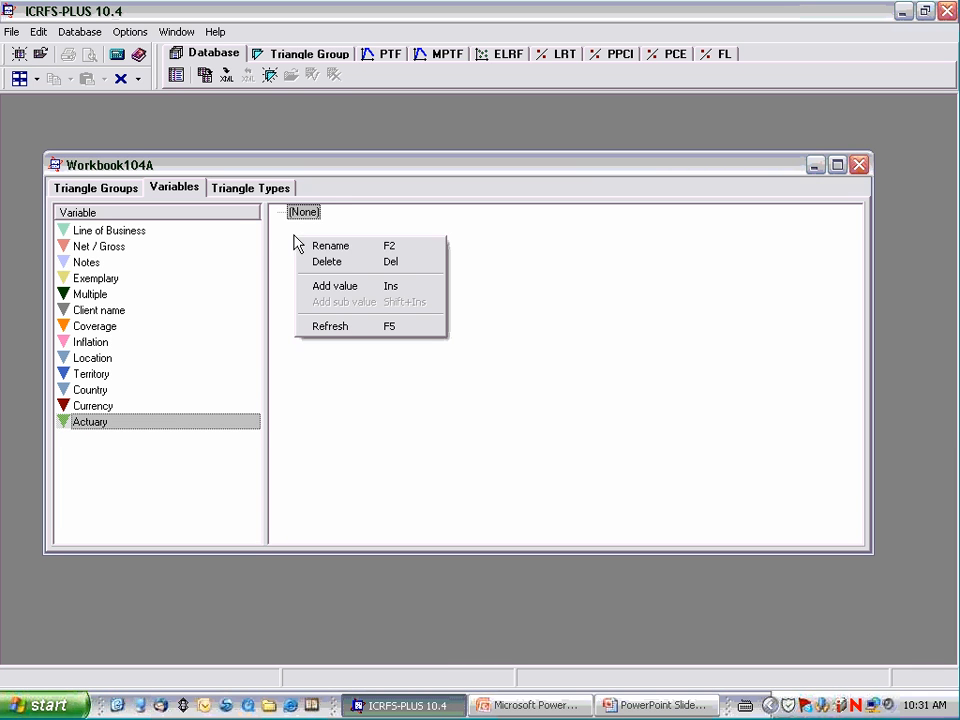
click(336, 288)
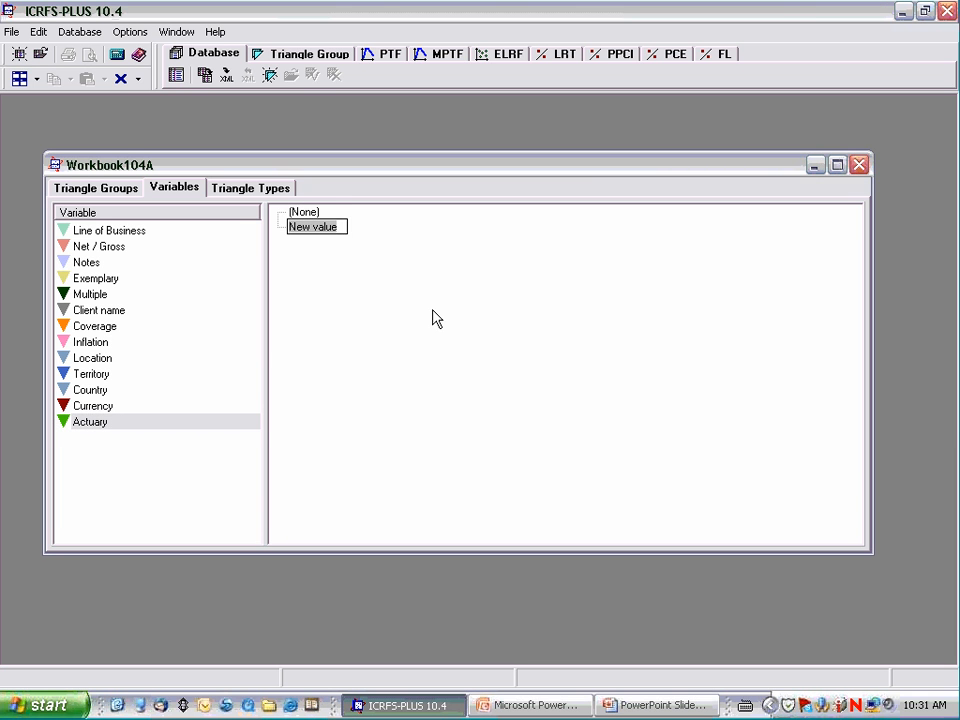
text(Joe)
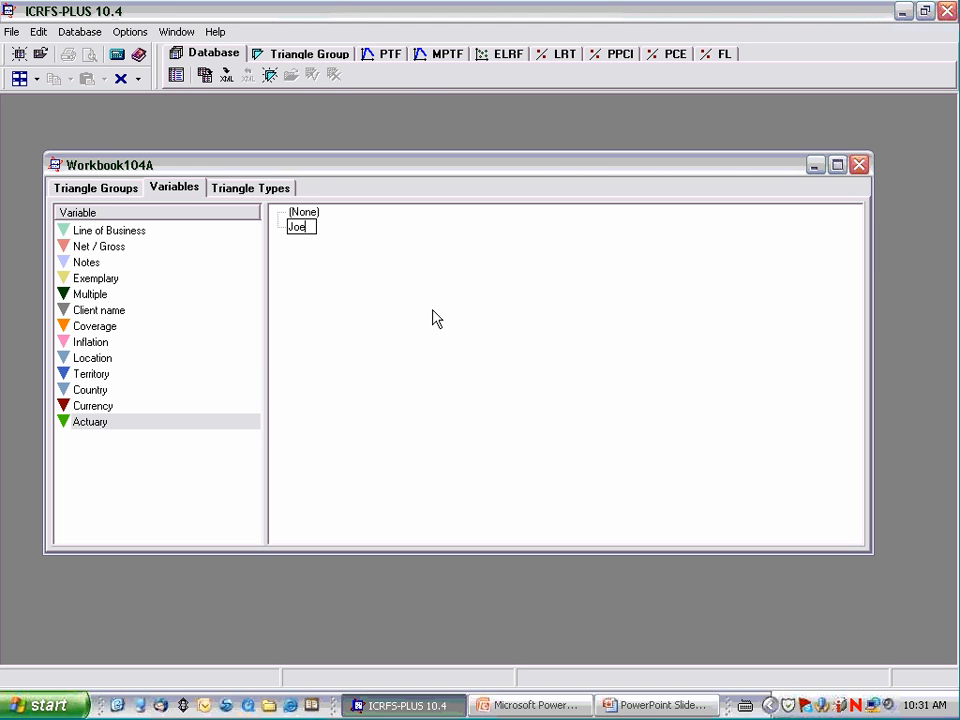
key(Return)
right_click(298, 253)
click(331, 303)
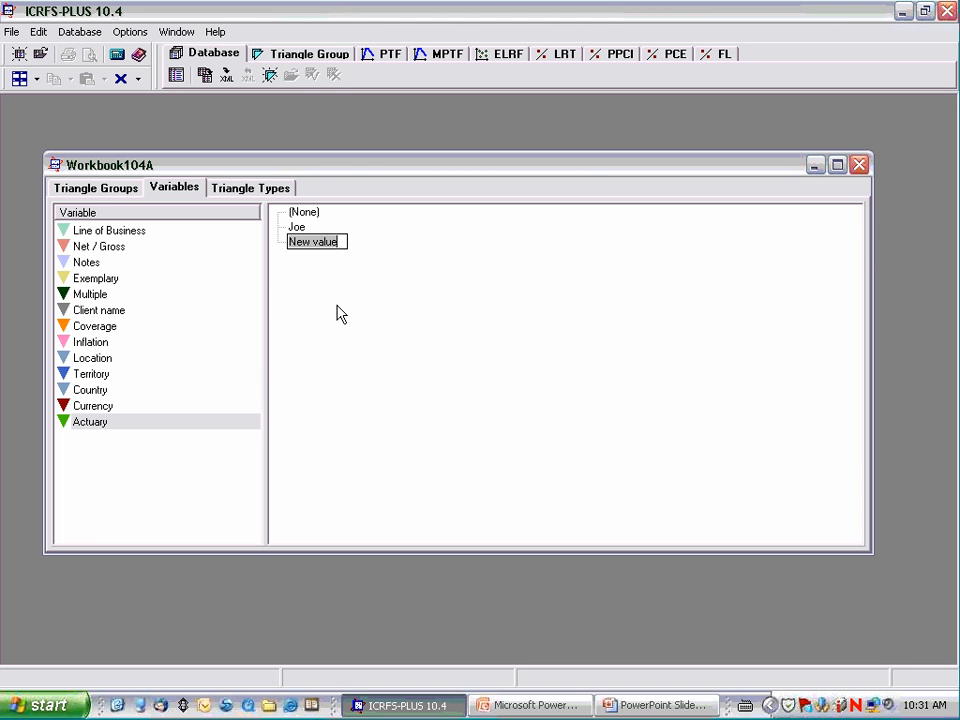
text(Bob)
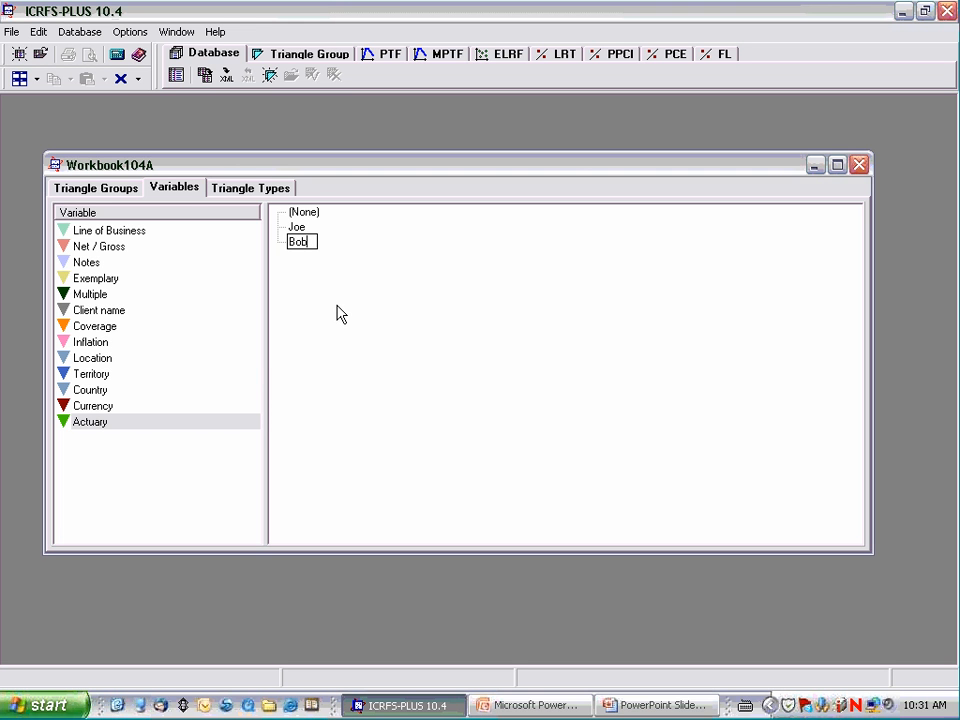
key(Return)
- Assign the second-added actuary's name as the Actuary value of the All 1M, All 1Mxs1M and All 2M triangle groups
click(75, 190)
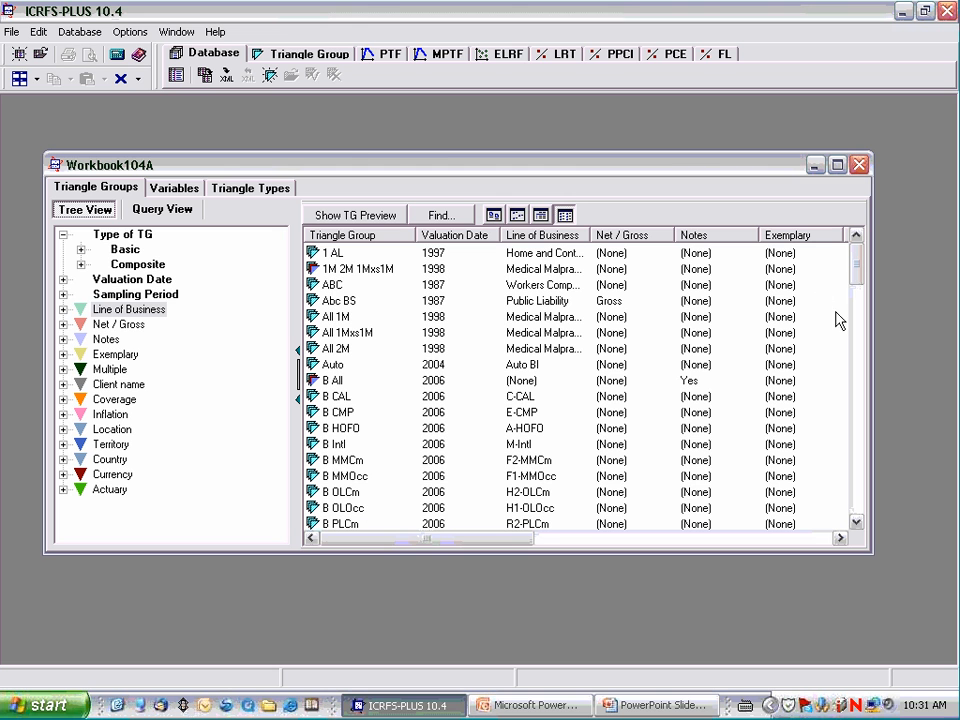
click(335, 318)
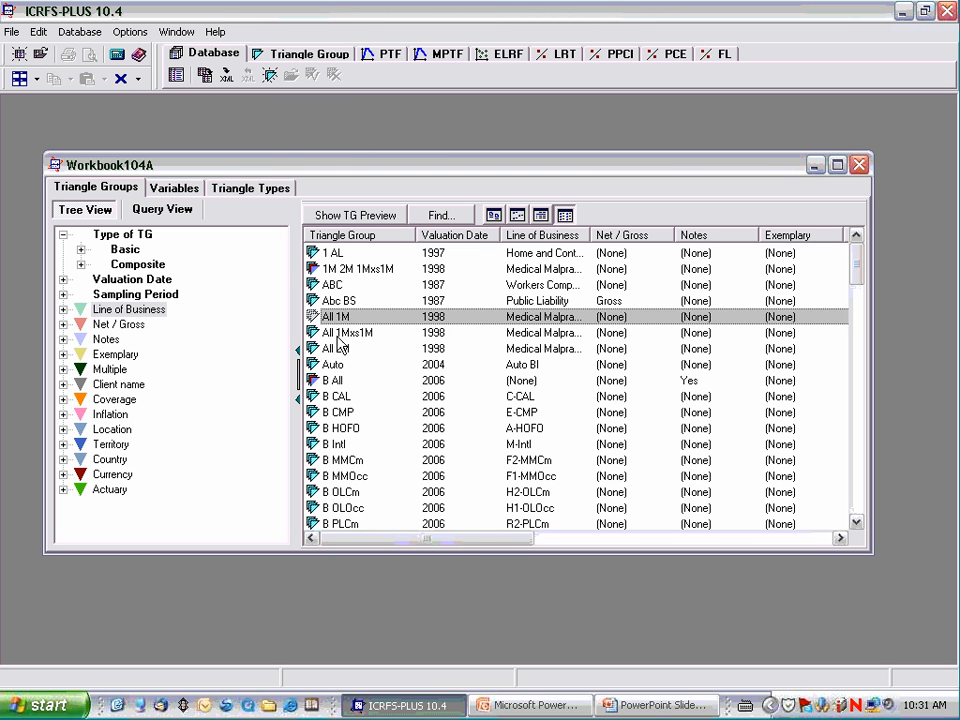
shift+click(336, 334)
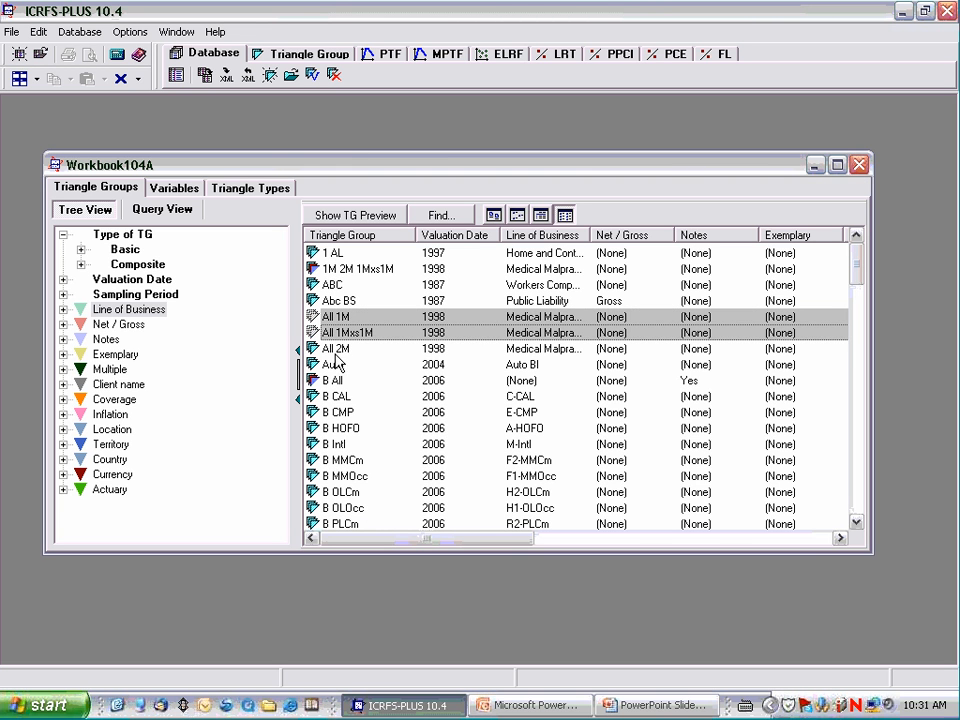
shift+click(335, 349)
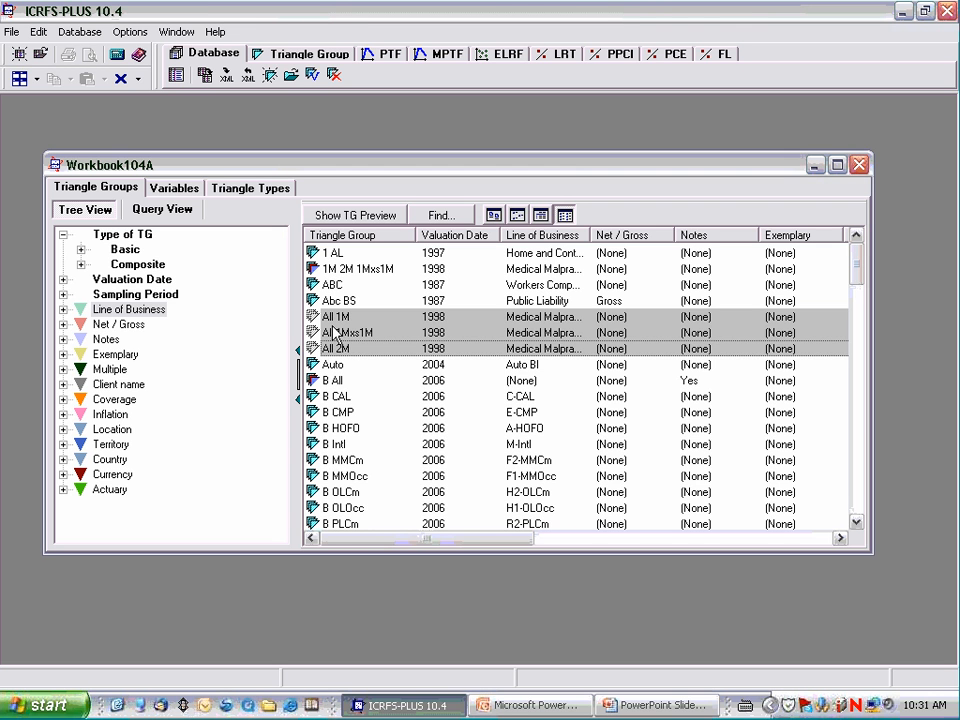
right_click(335, 333)
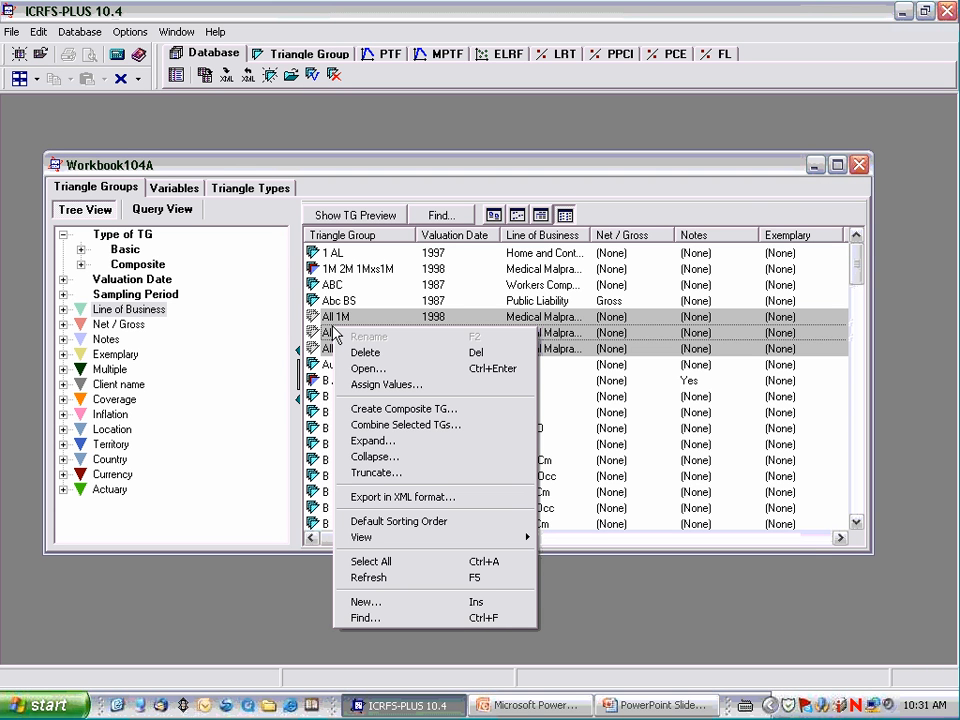
click(372, 386)
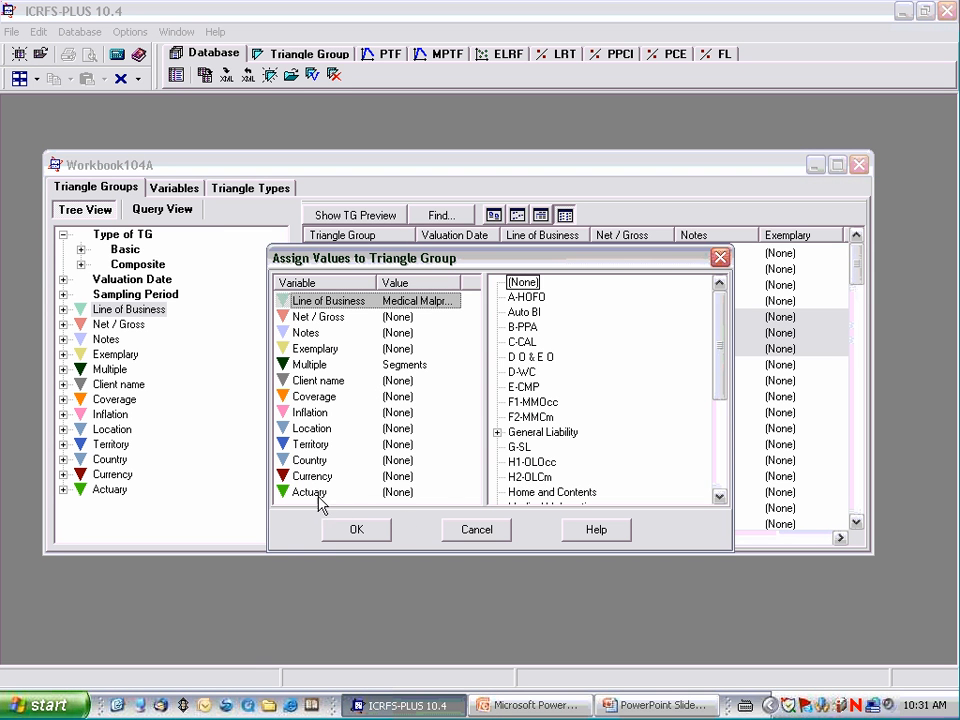
click(318, 496)
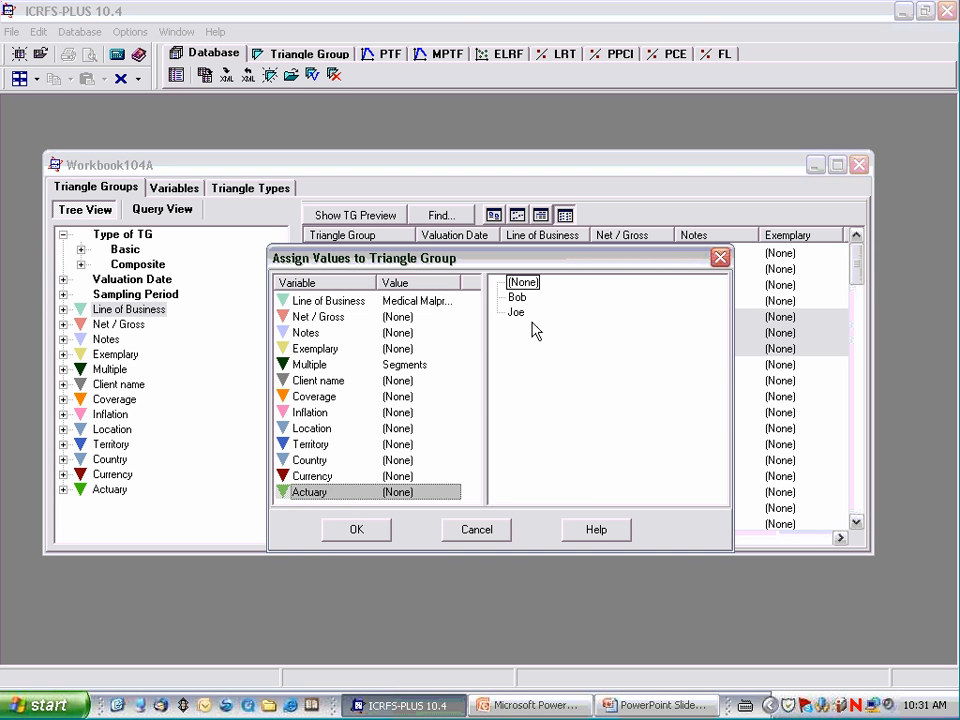
click(517, 297)
click(364, 534)
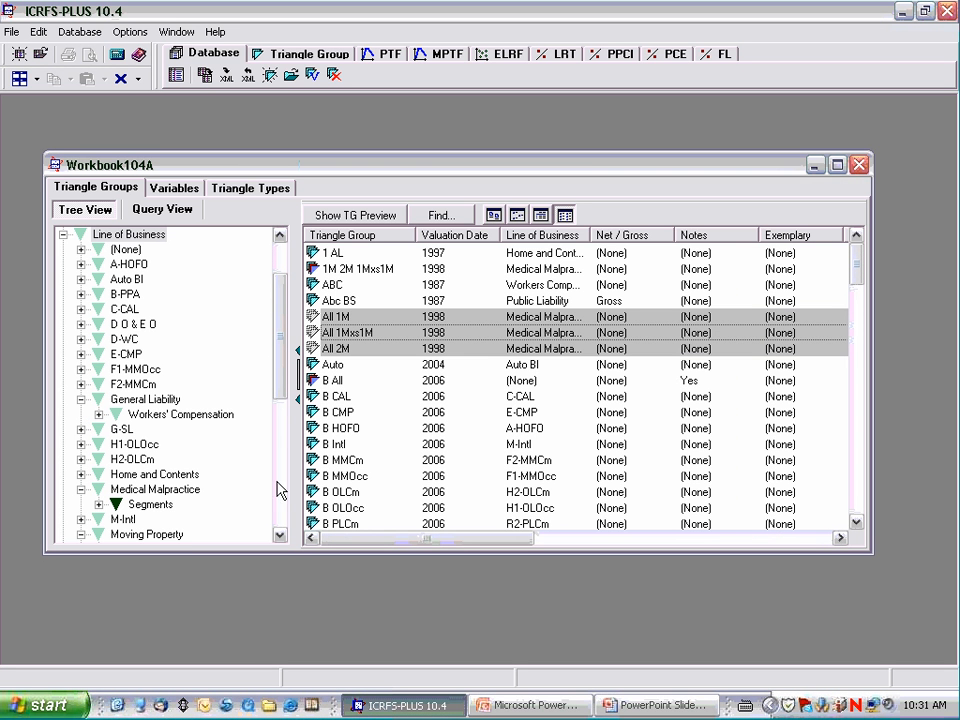
- List the triangle groups assigned to the named actuary under the Actuary variable, and collapse that branch again
click(63, 236)
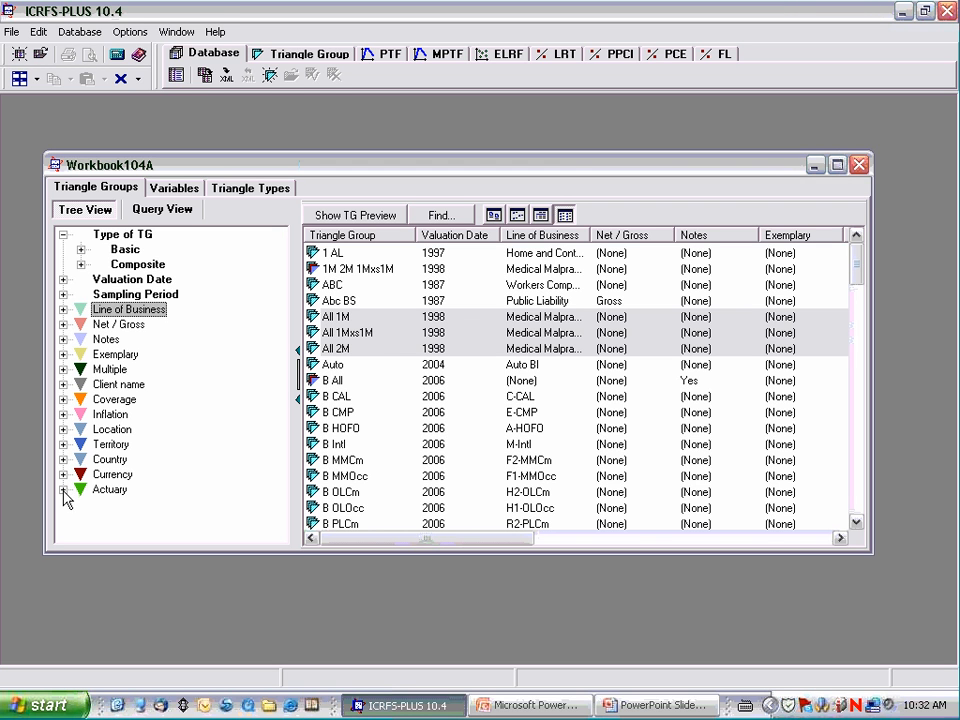
click(63, 489)
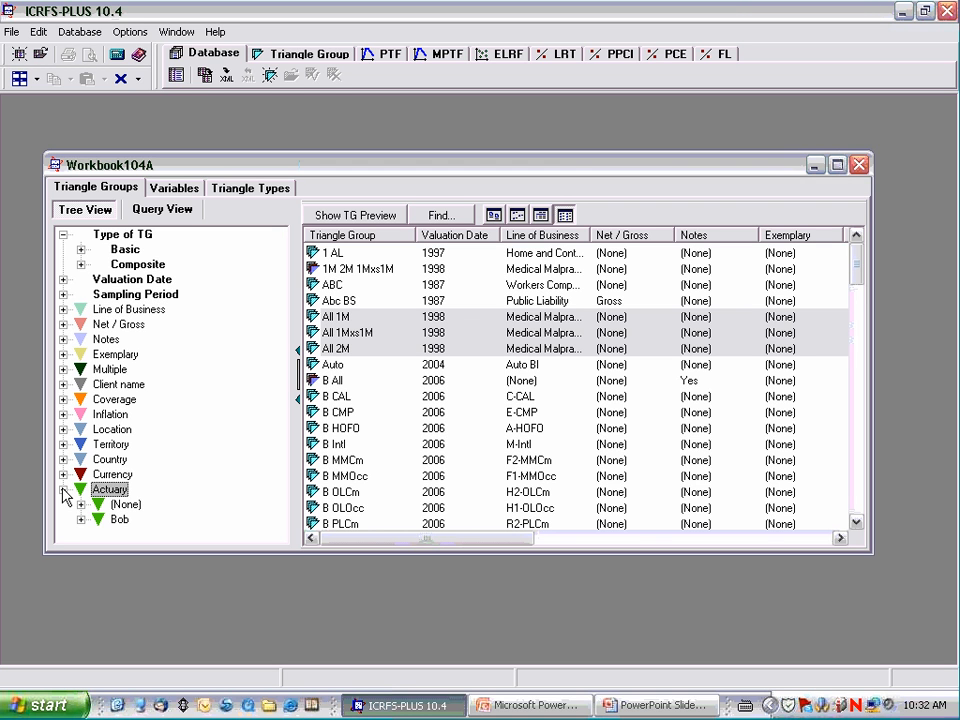
click(120, 520)
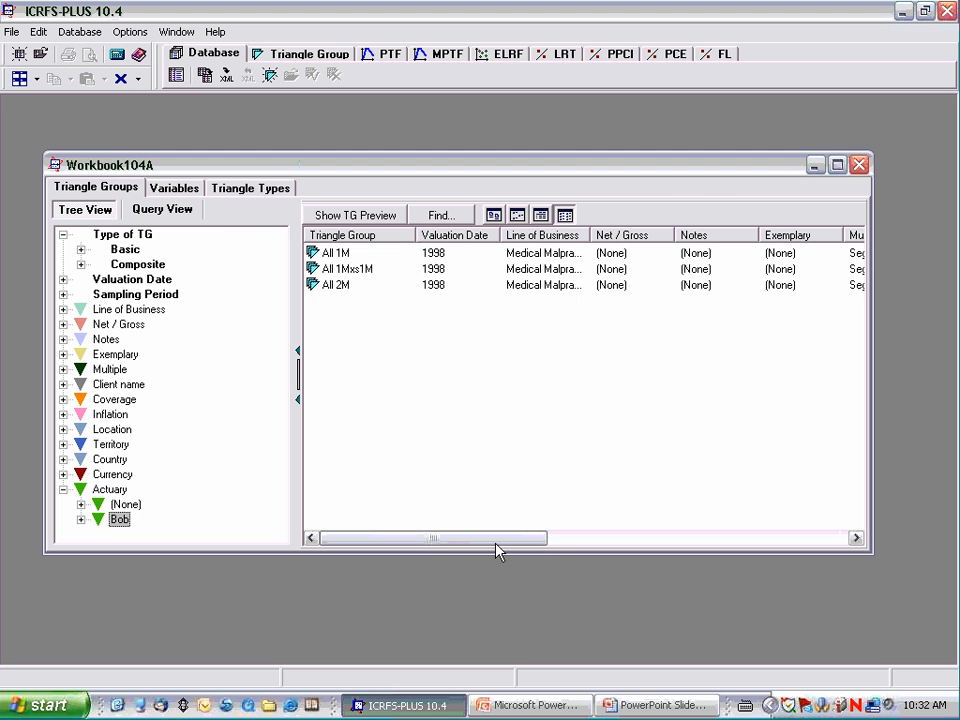
click(64, 489)
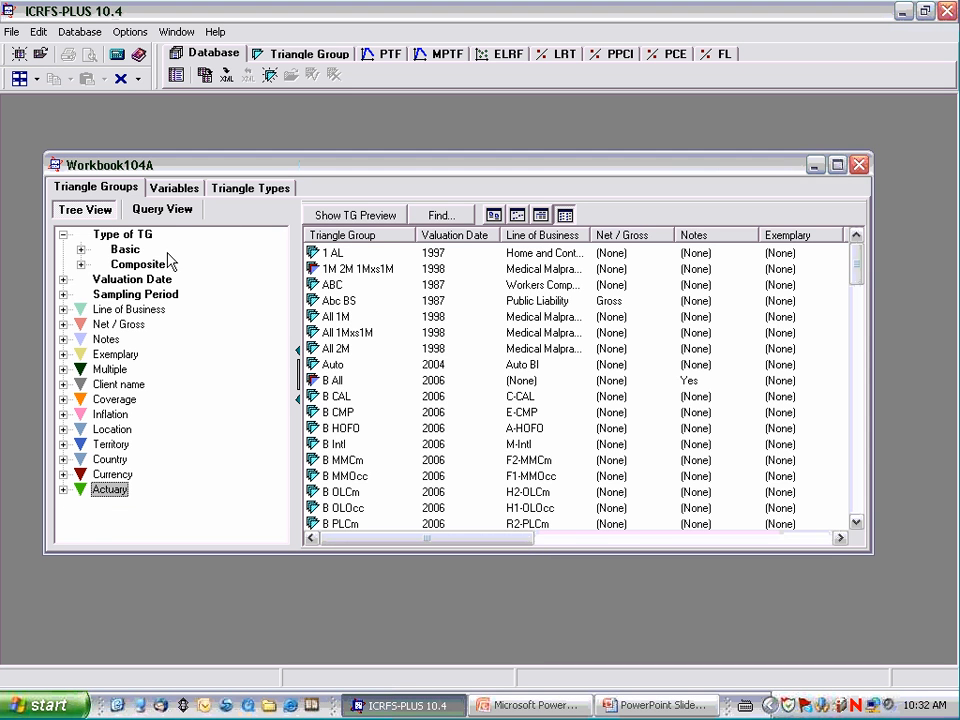
- Delete the Actuary variable from the database's variables, even though it is in use
click(172, 188)
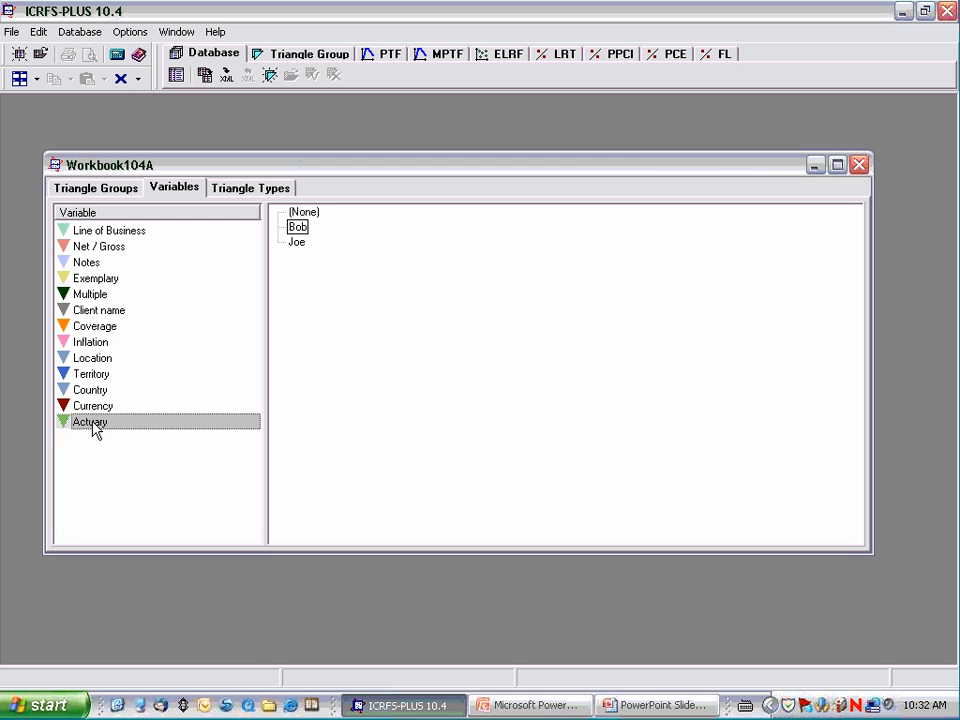
click(92, 424)
click(80, 424)
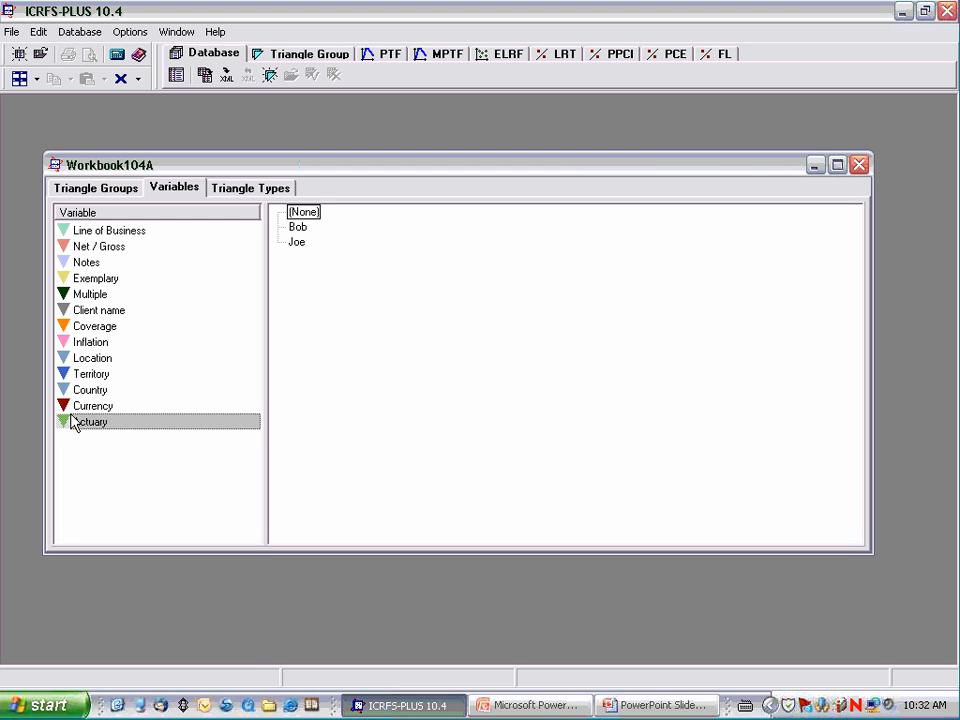
right_click(72, 424)
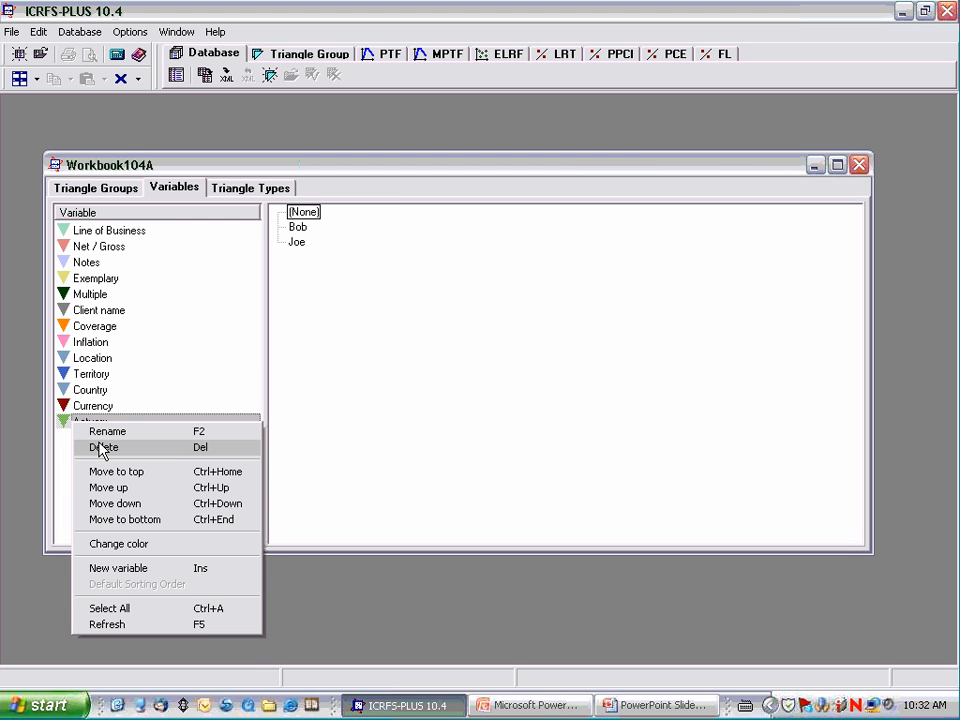
click(103, 448)
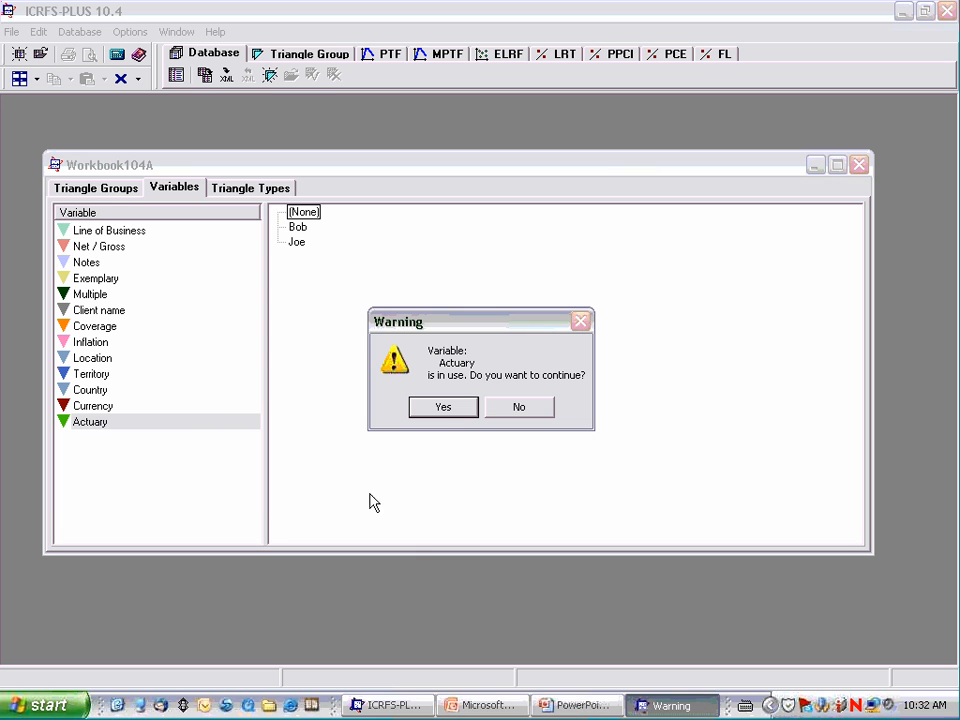
click(443, 408)
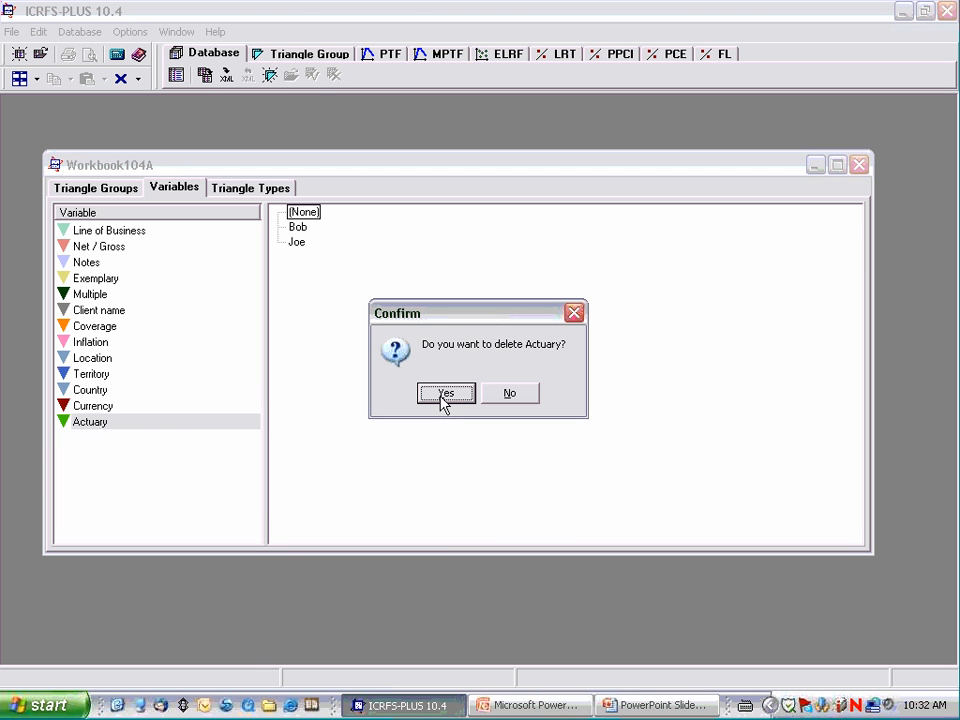
click(445, 393)
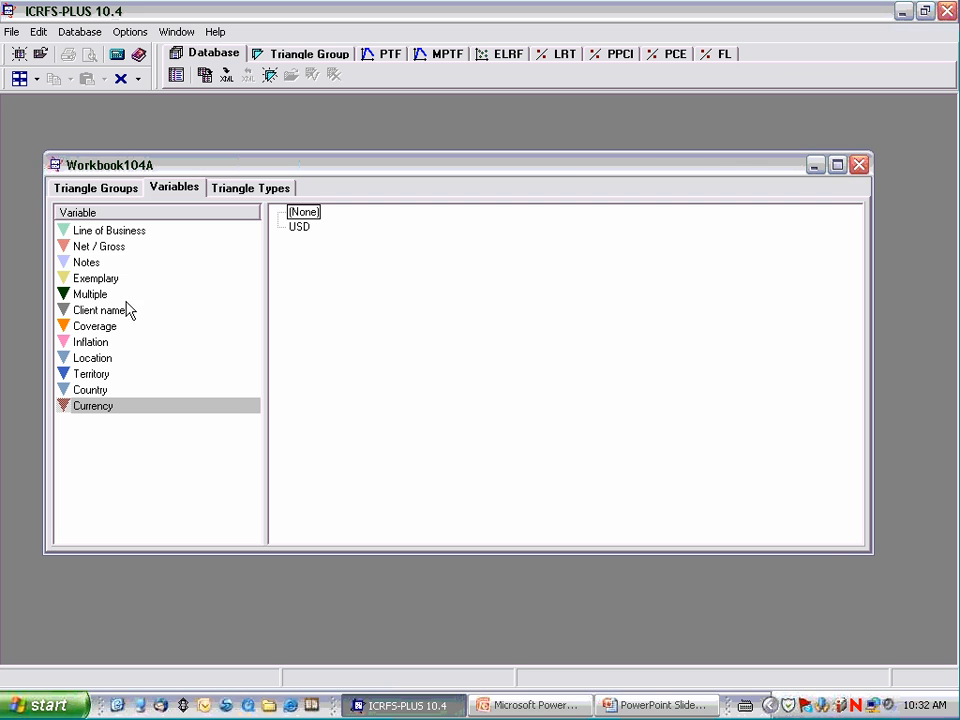
- Show the database's triangle groups in a maximized Workbook104A window and review the commands available for the B HOFO group
click(85, 189)
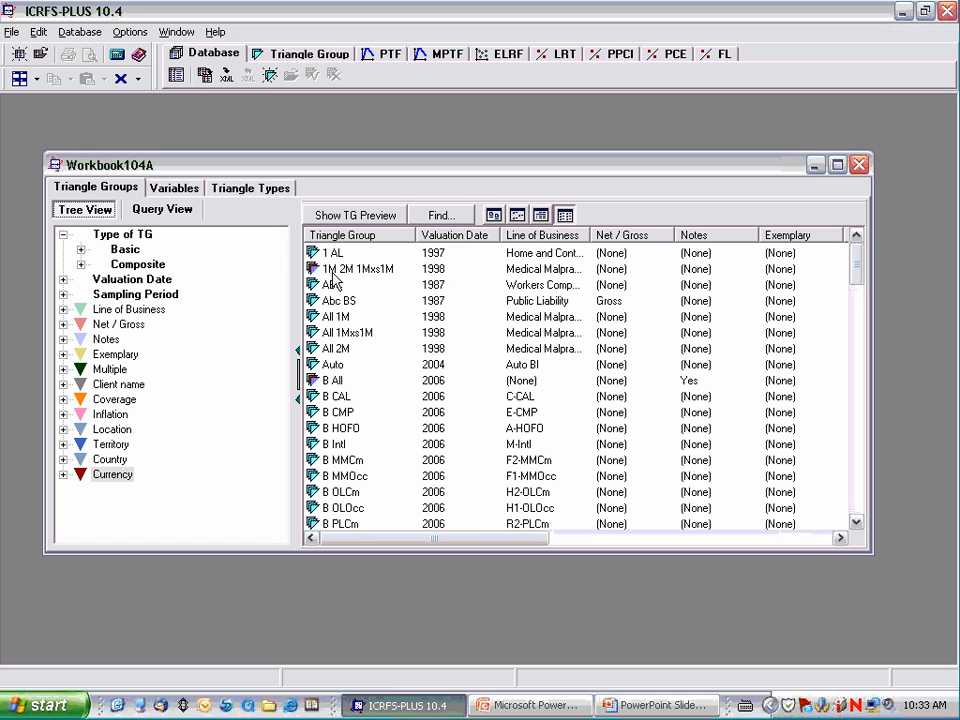
click(335, 305)
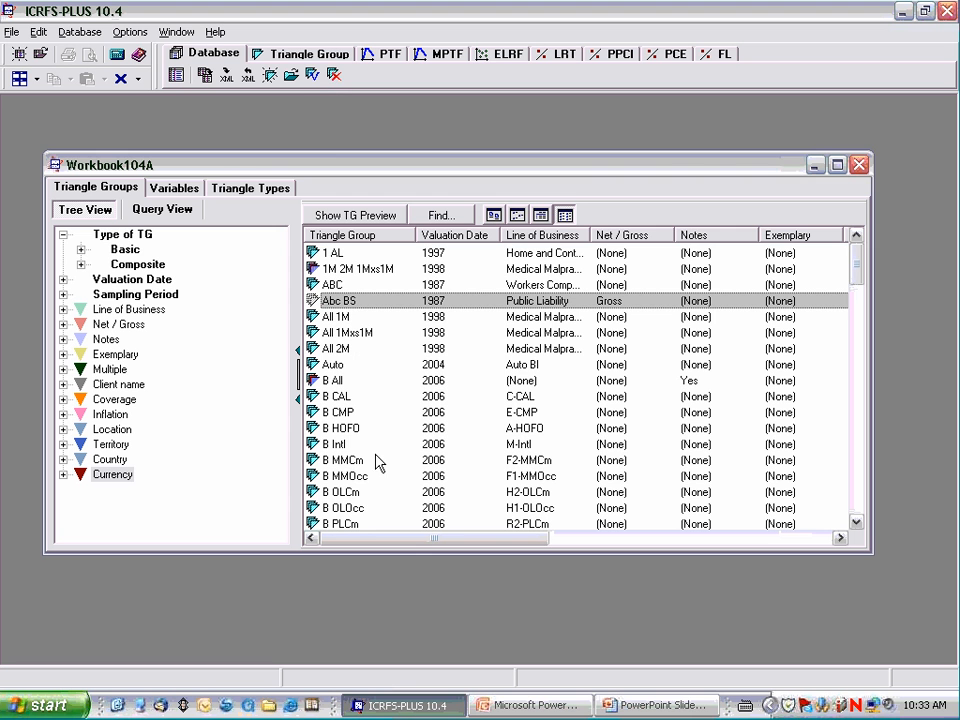
click(390, 382)
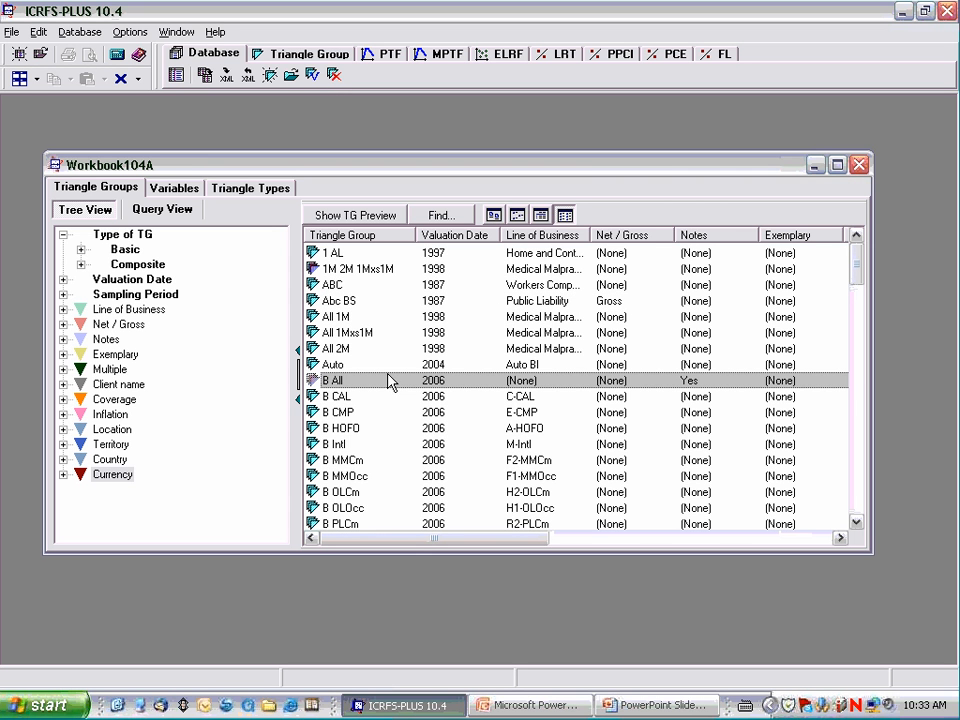
click(837, 164)
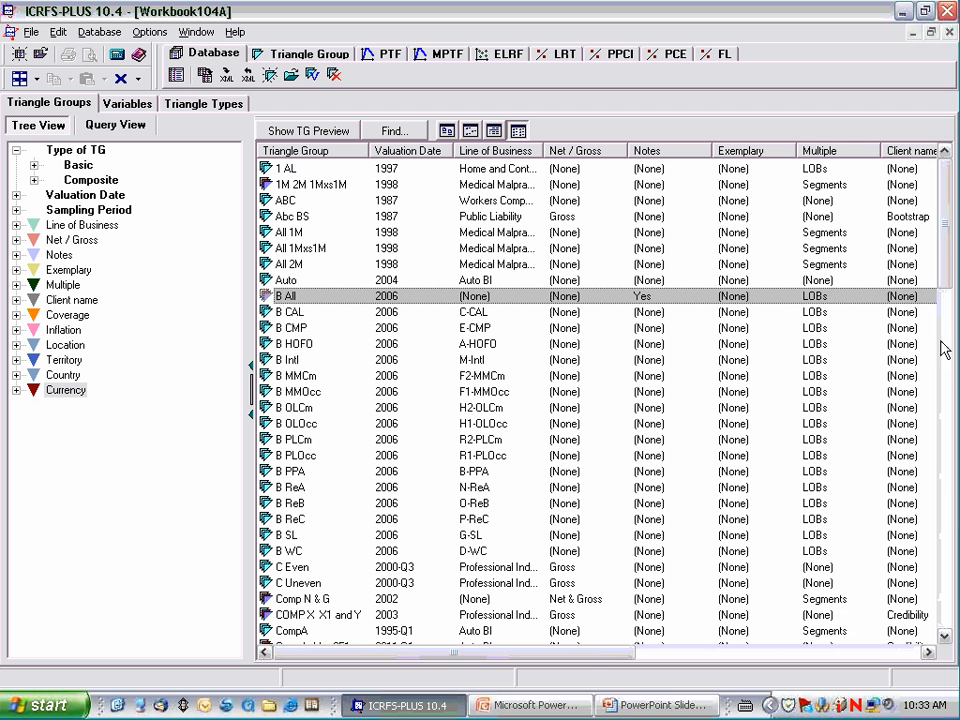
right_click(596, 351)
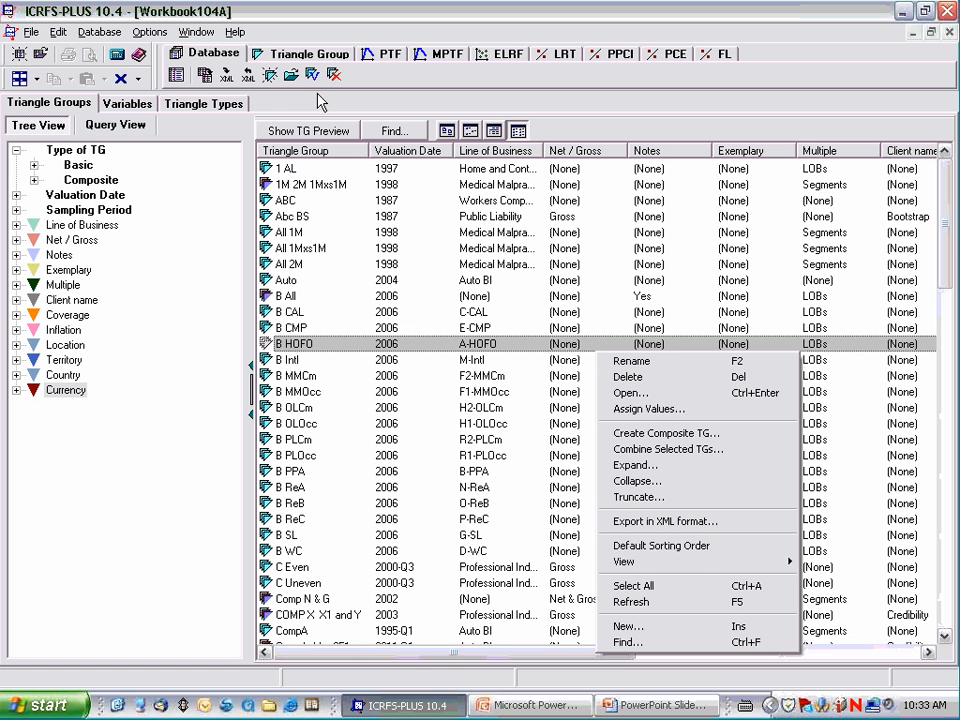
key(Escape)
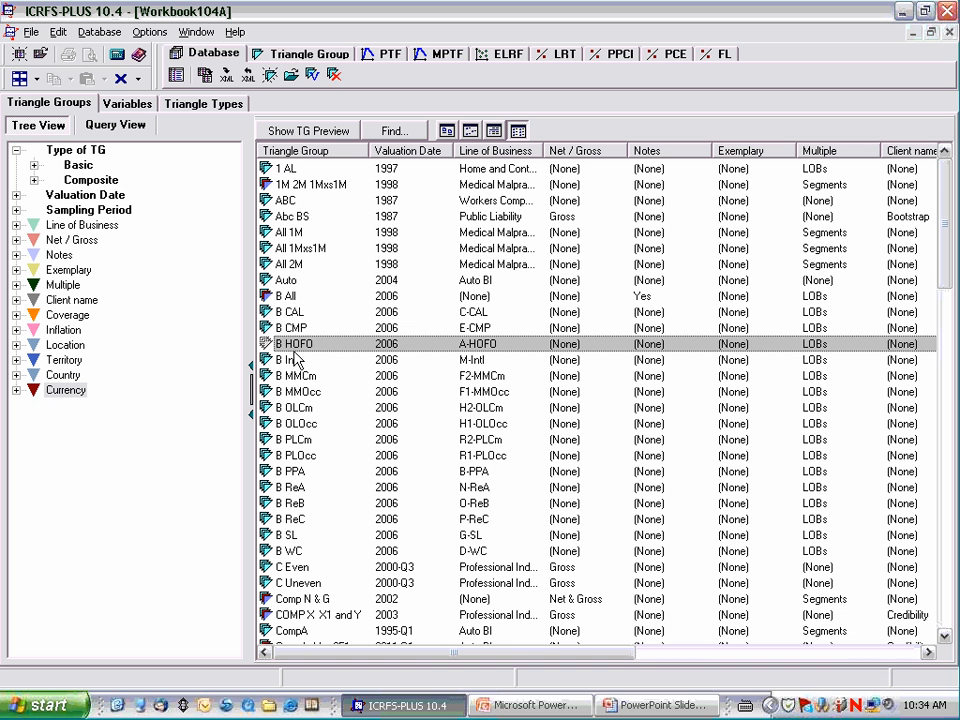
- Find the CompA triangle group in the database list and open it
click(266, 264)
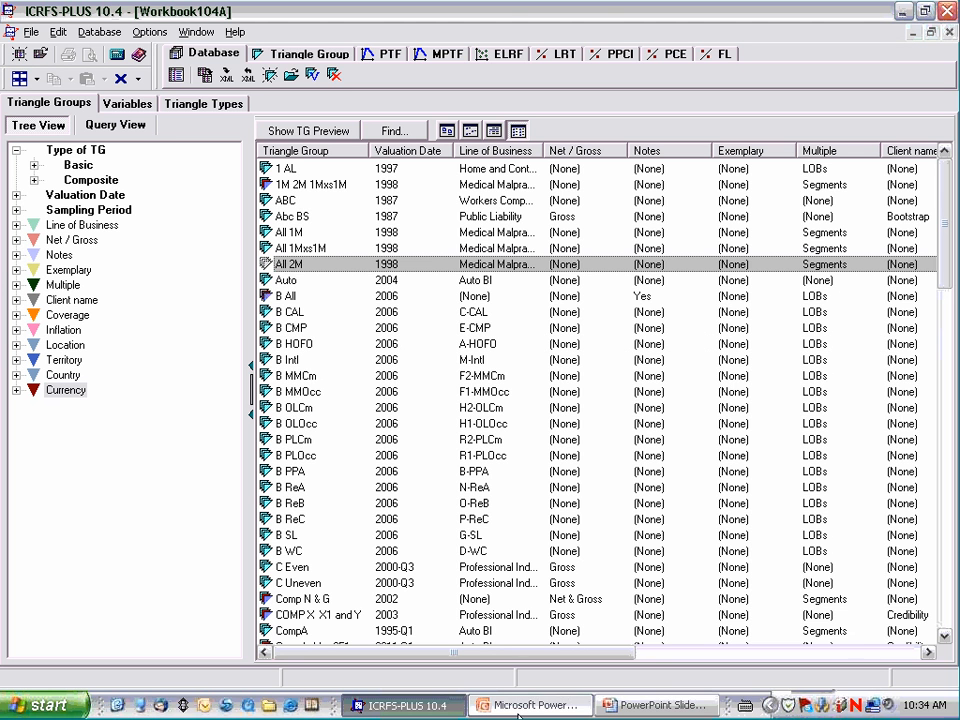
key(c)
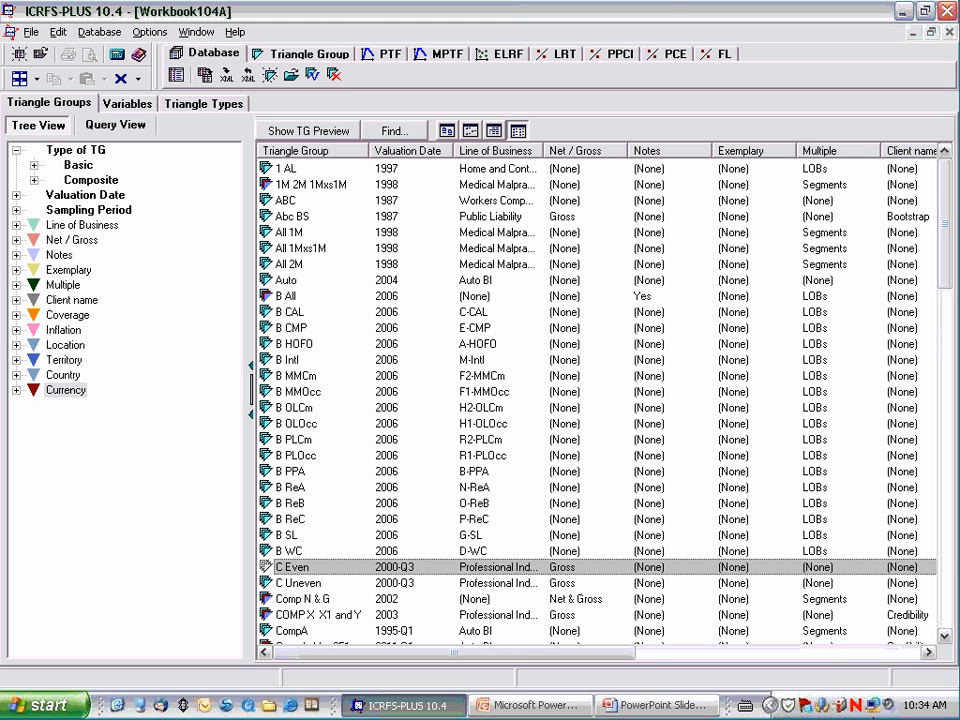
click(946, 640)
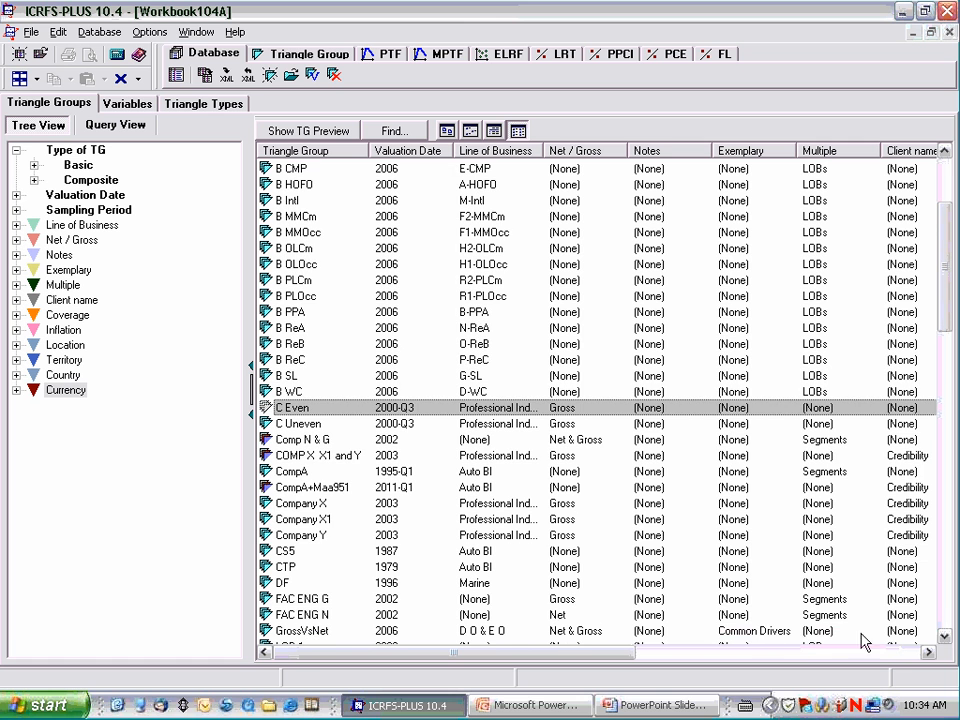
click(279, 474)
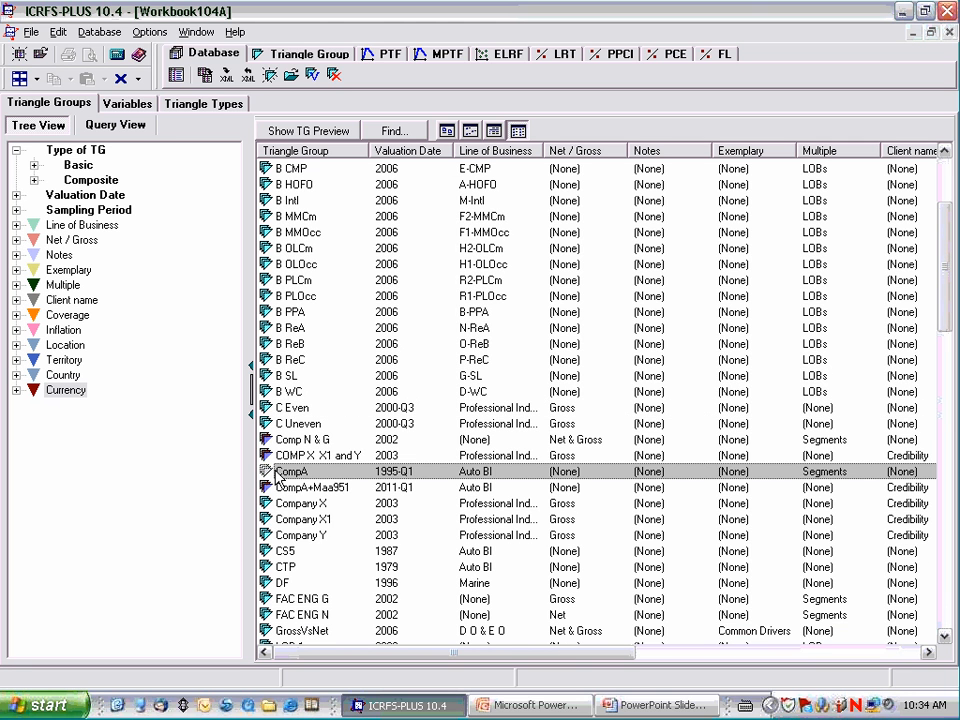
double_click(279, 474)
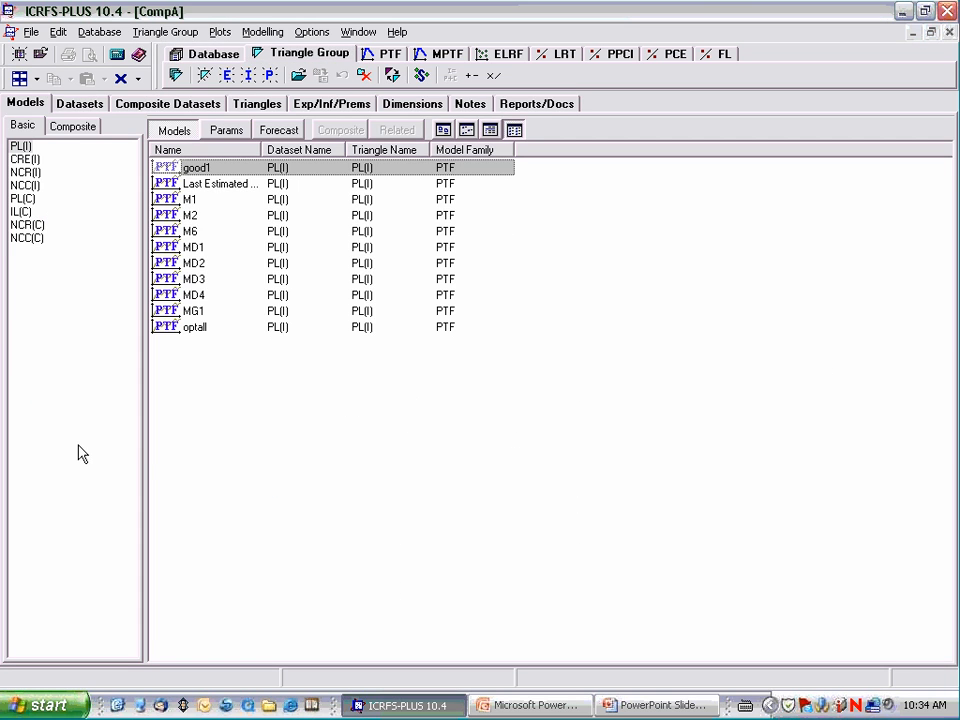
- Restore the CompA window from full size and tile it side by side with the Workbook104A window
click(932, 33)
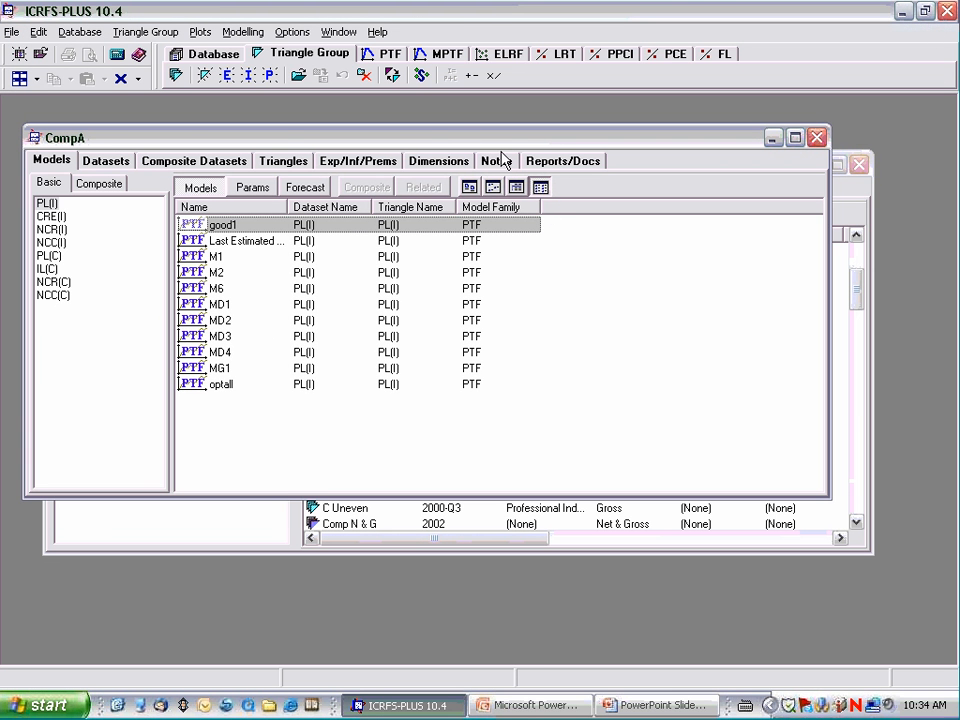
drag(500, 140, 537, 158)
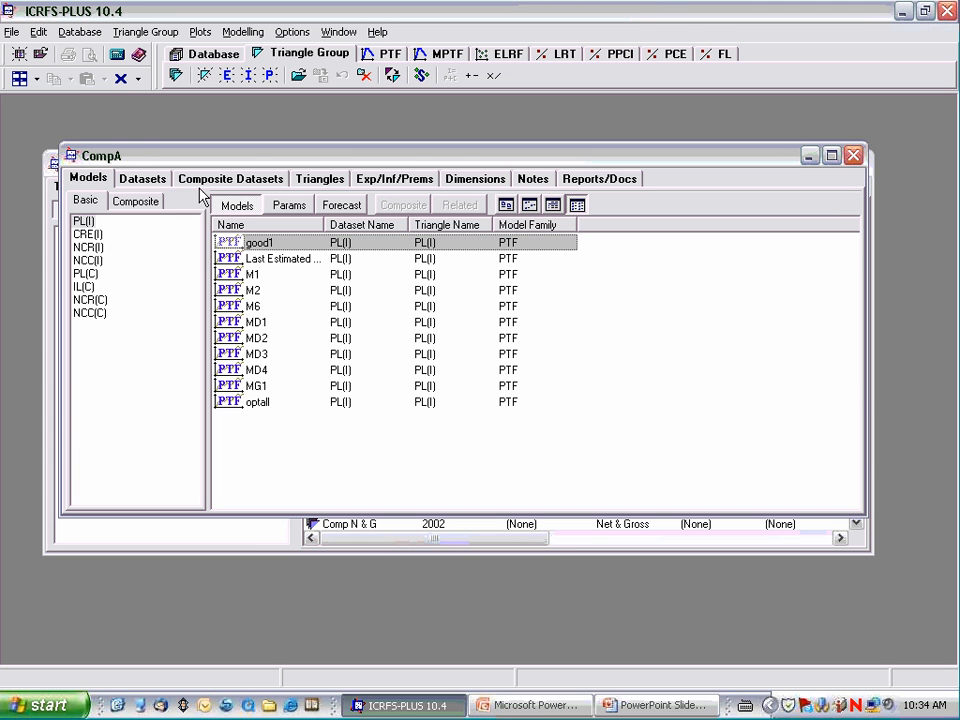
click(18, 83)
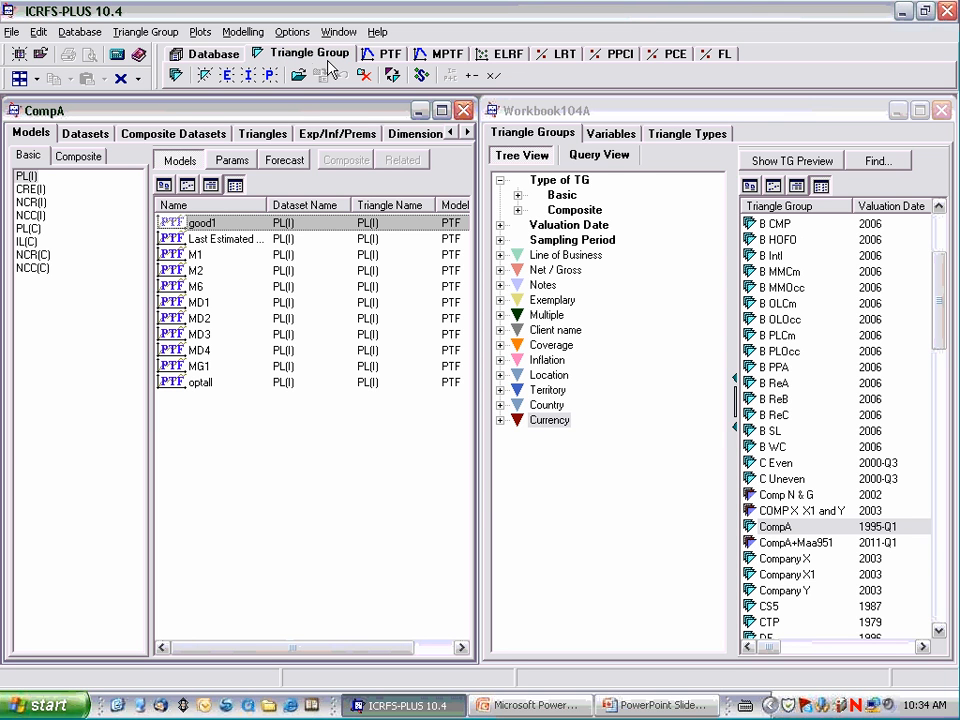
- Switch back and forth between the Workbook104A and CompA windows to compare the toolbar commands each one offers
click(663, 116)
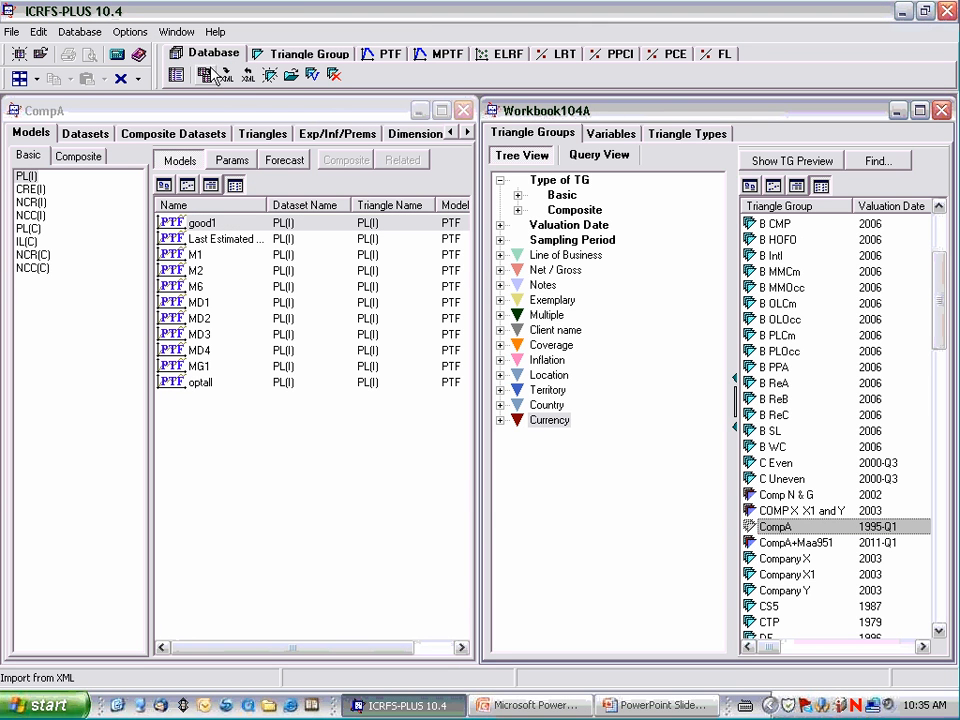
click(232, 110)
click(493, 112)
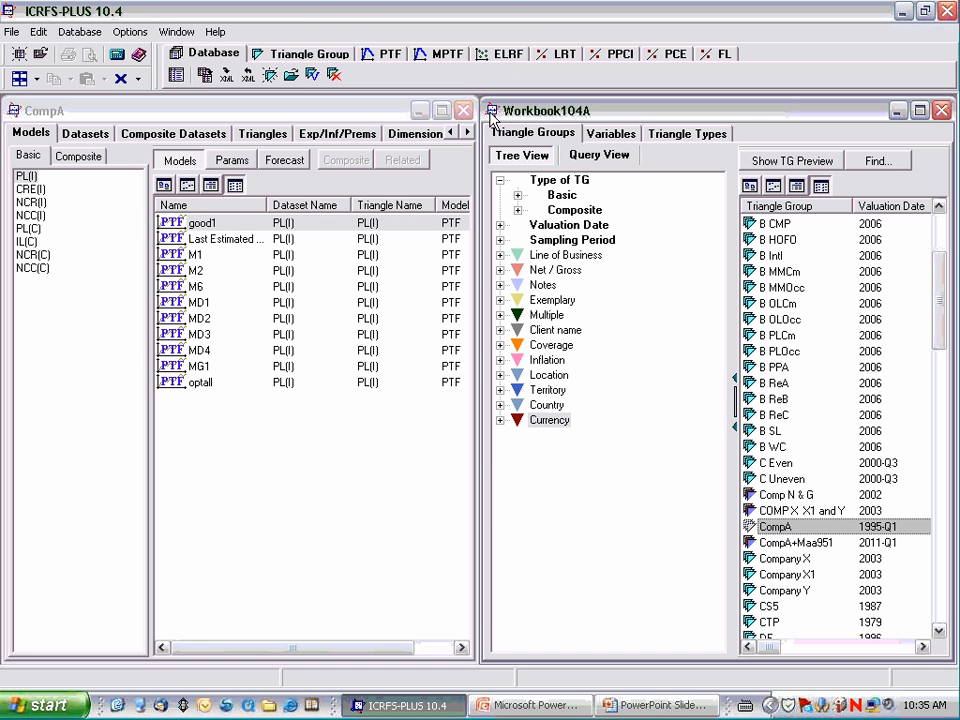
click(352, 111)
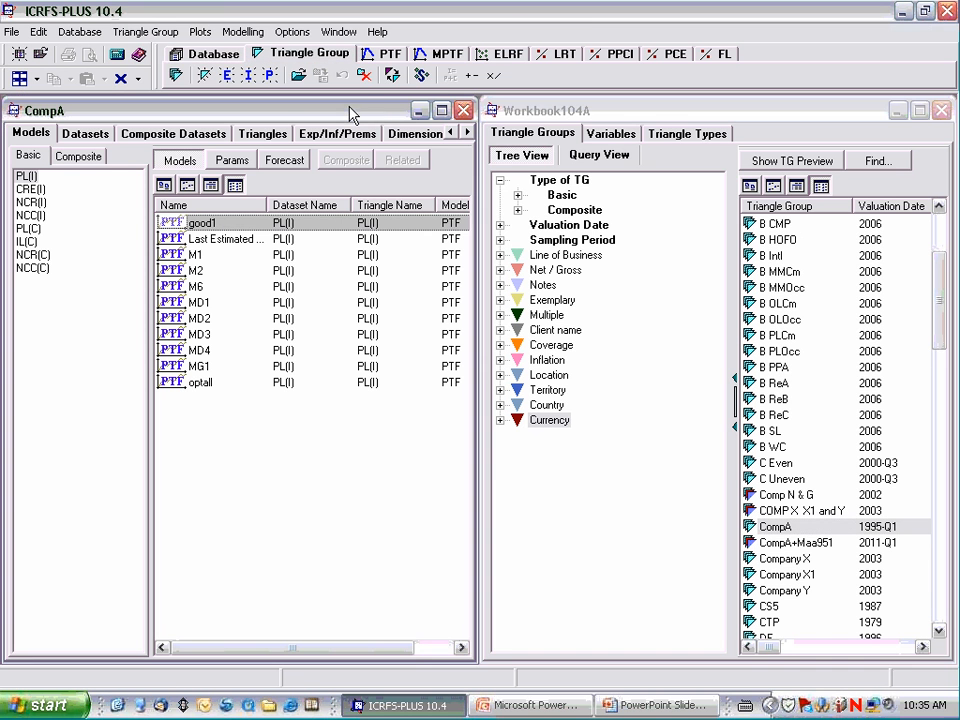
click(536, 116)
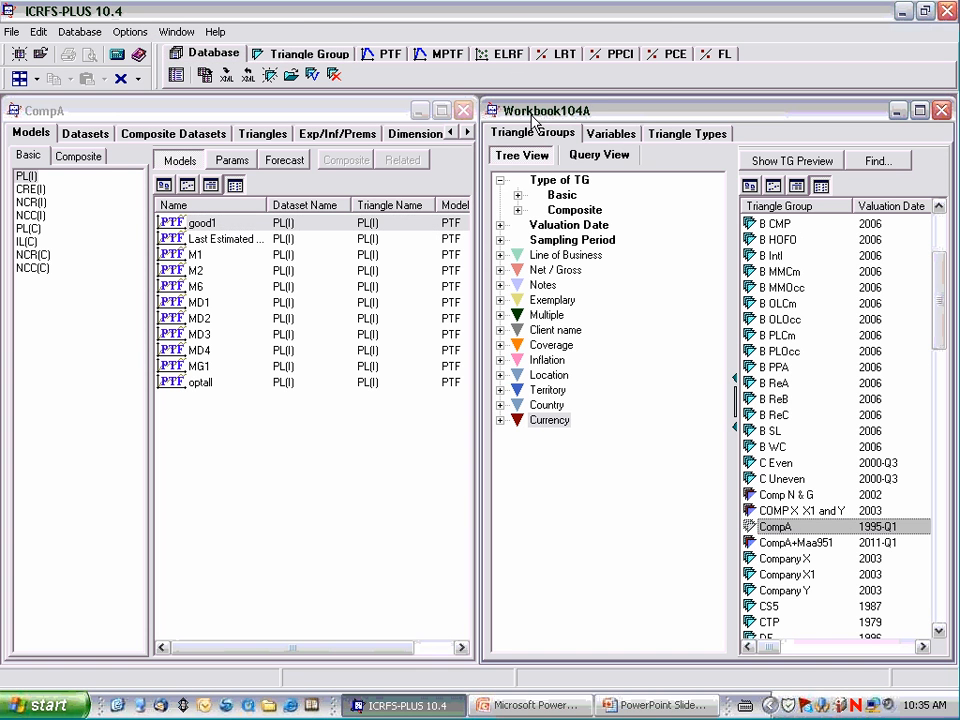
click(447, 124)
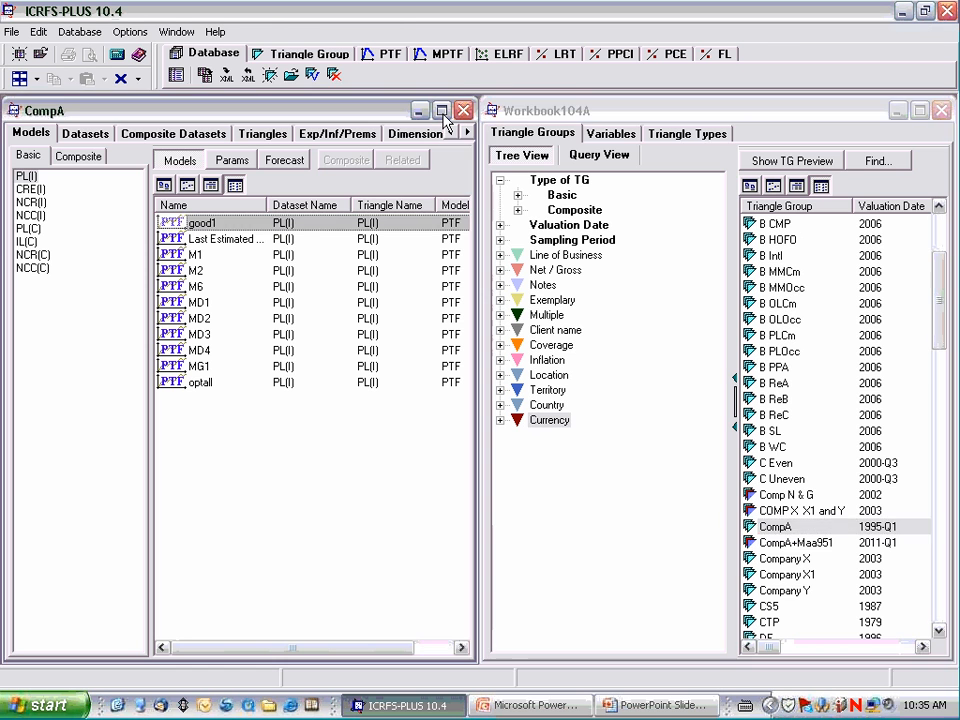
- Maximize the CompA window and view its attached reports and documents and its notes
click(442, 111)
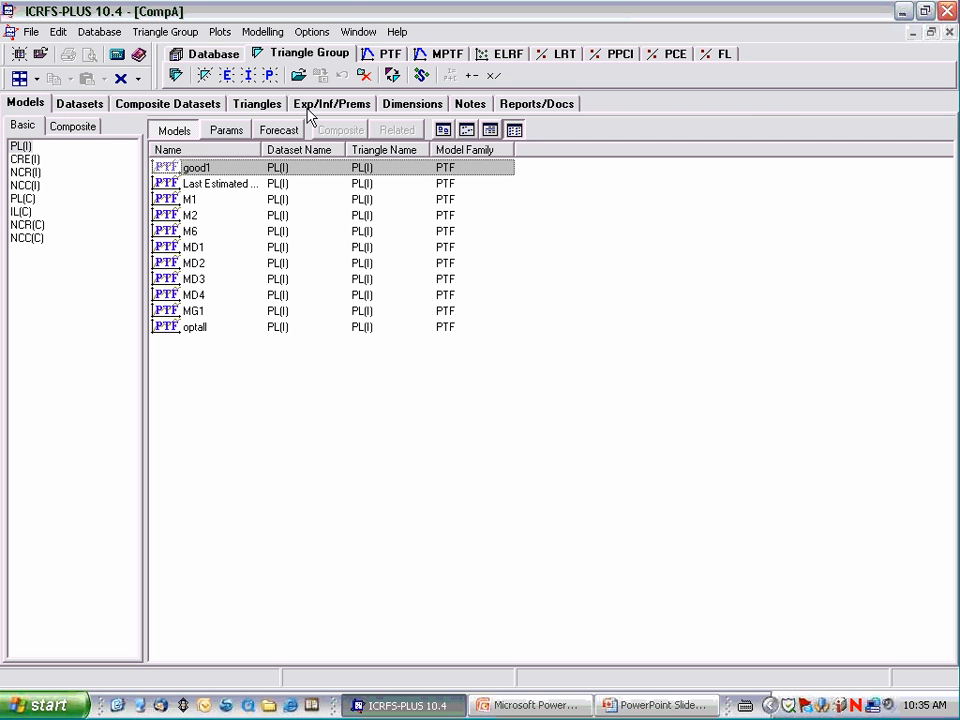
click(519, 106)
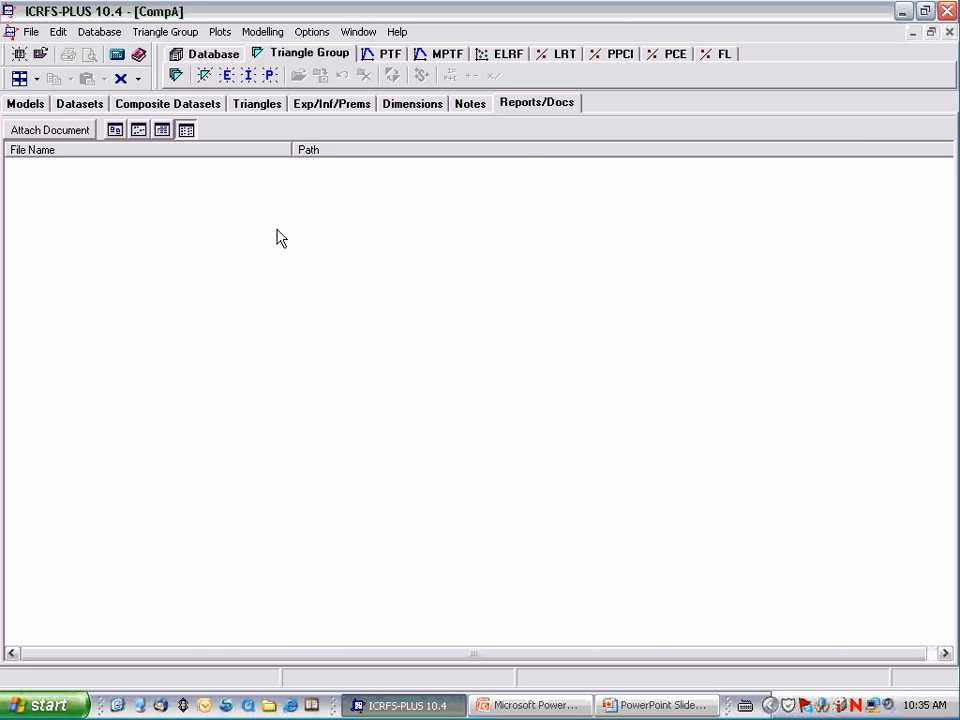
click(475, 108)
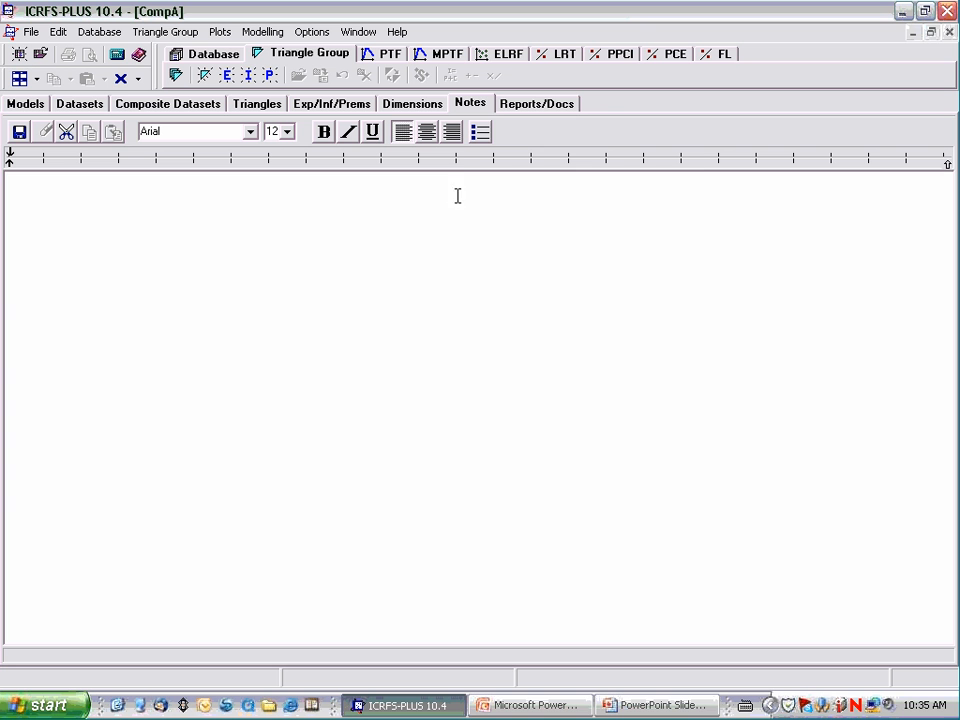
click(931, 34)
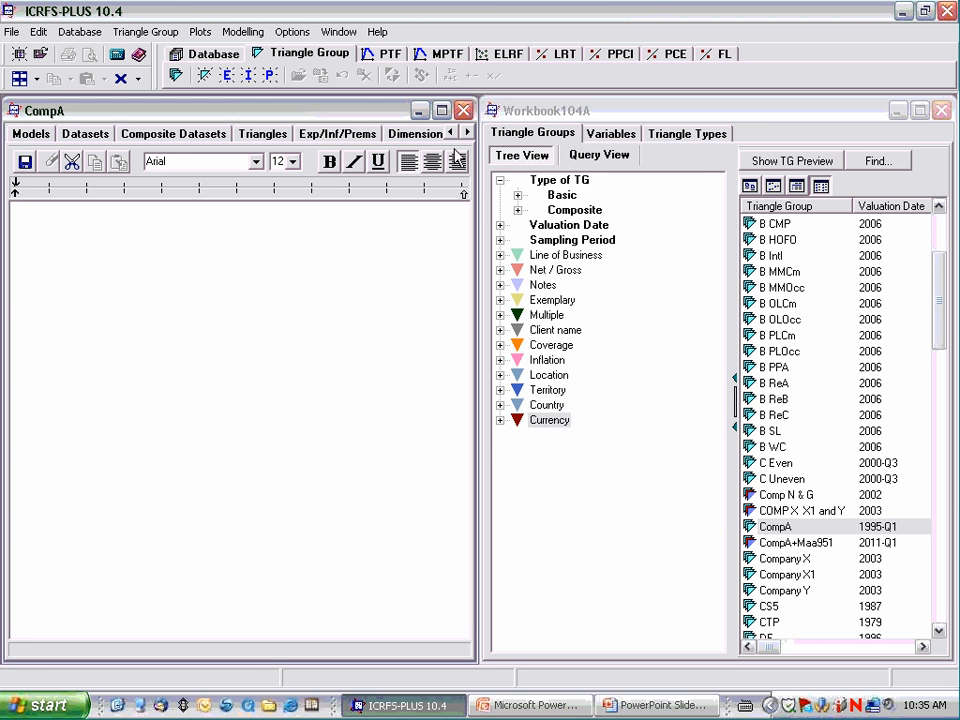
click(441, 112)
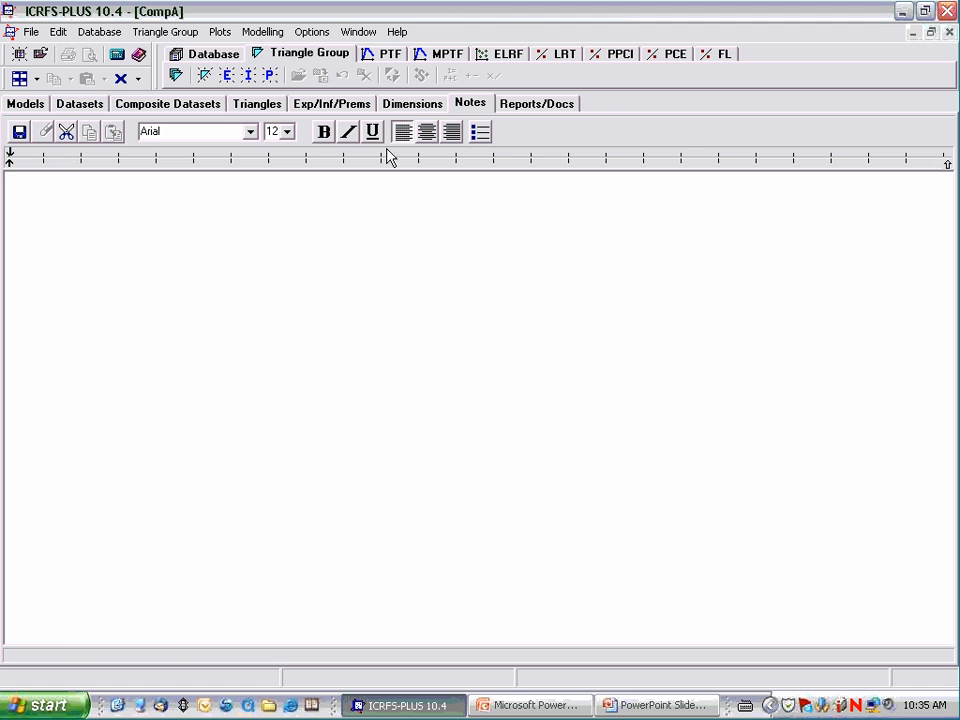
- View CompA's dimensions, its exposure, inflation and premium items, and its list of triangles
click(405, 105)
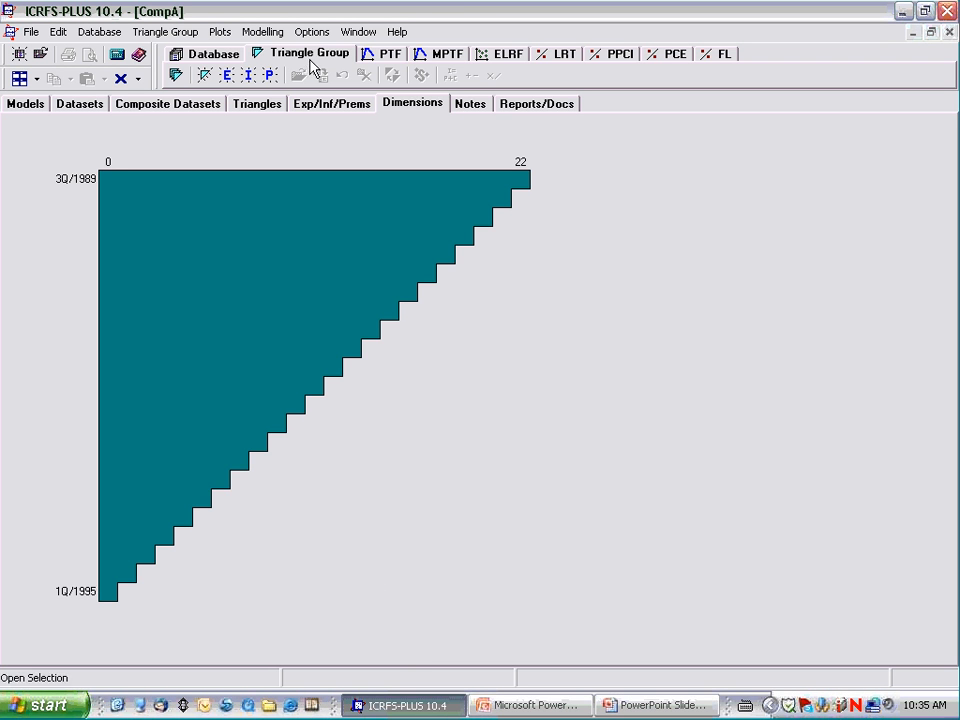
click(310, 112)
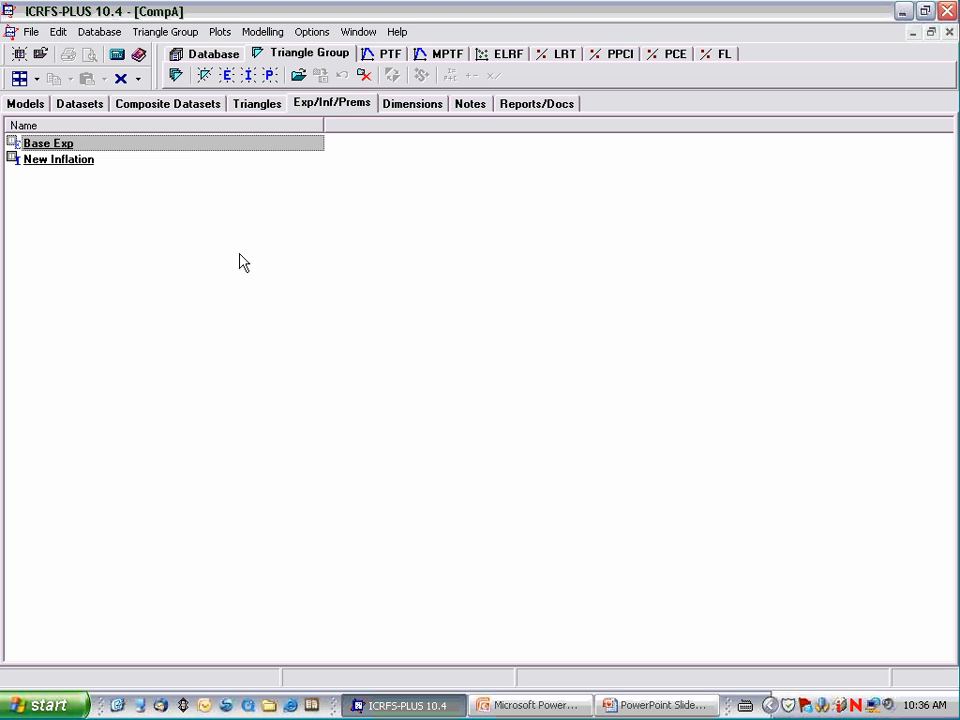
click(245, 104)
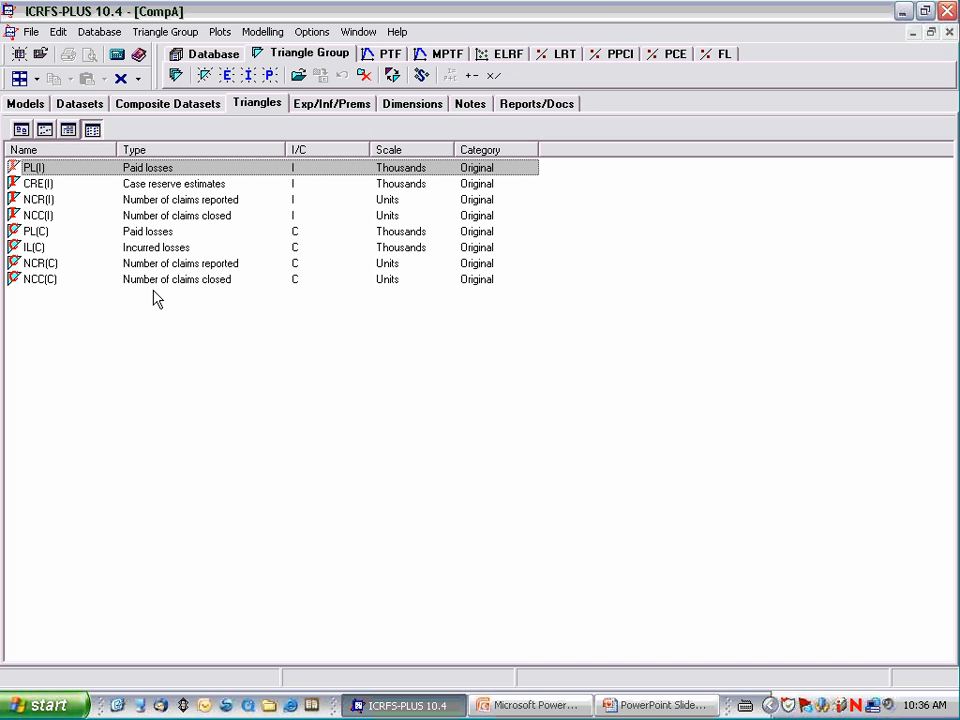
- Return to the Workbook104A database and view its system-defined and user-defined triangle types
click(192, 58)
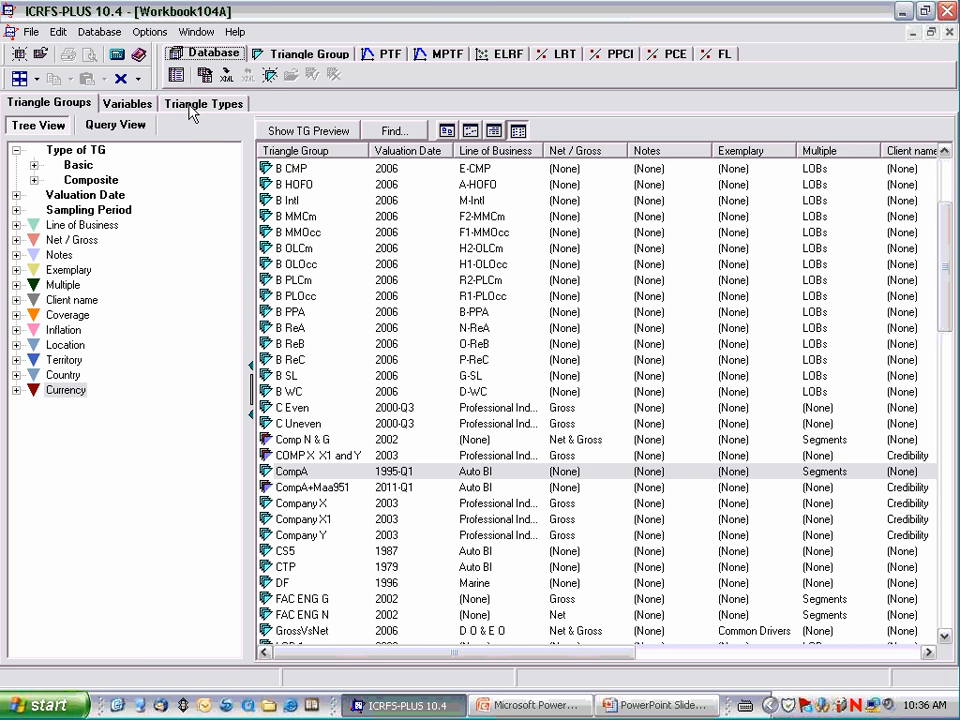
click(200, 104)
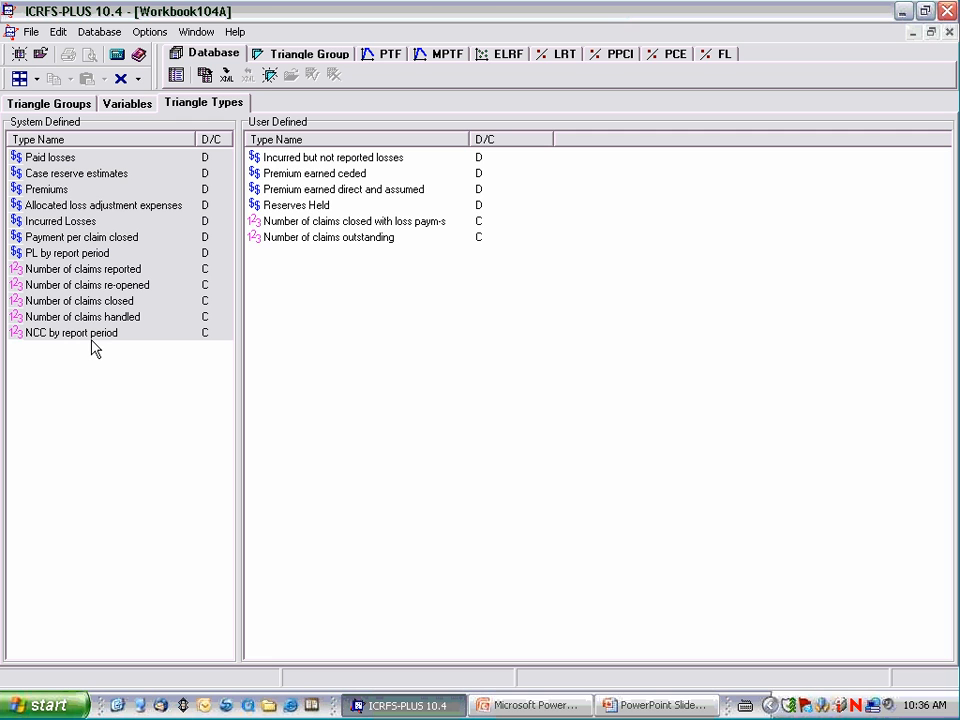
- Create a user-defined dollar triangle type named Junk Junk in the Workbook104A database
right_click(306, 268)
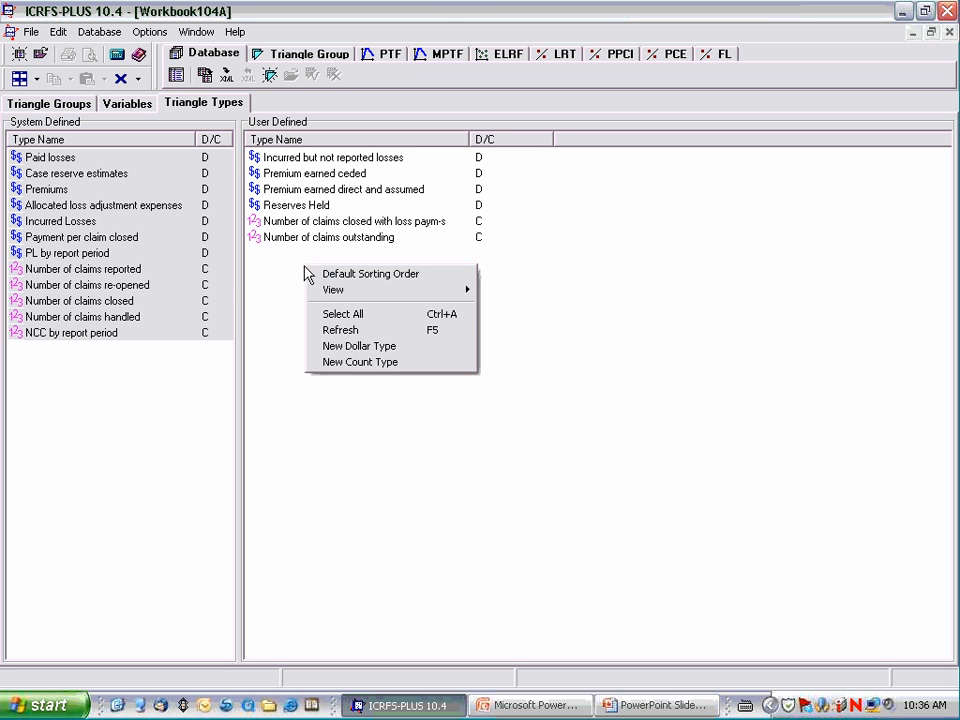
click(343, 347)
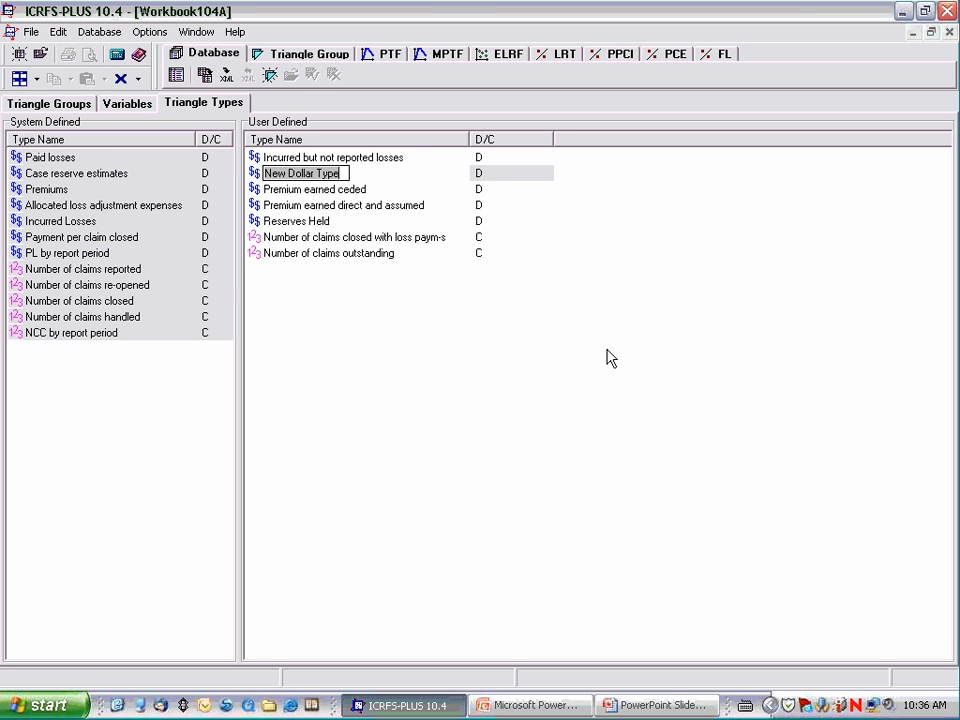
text(Junk Junk)
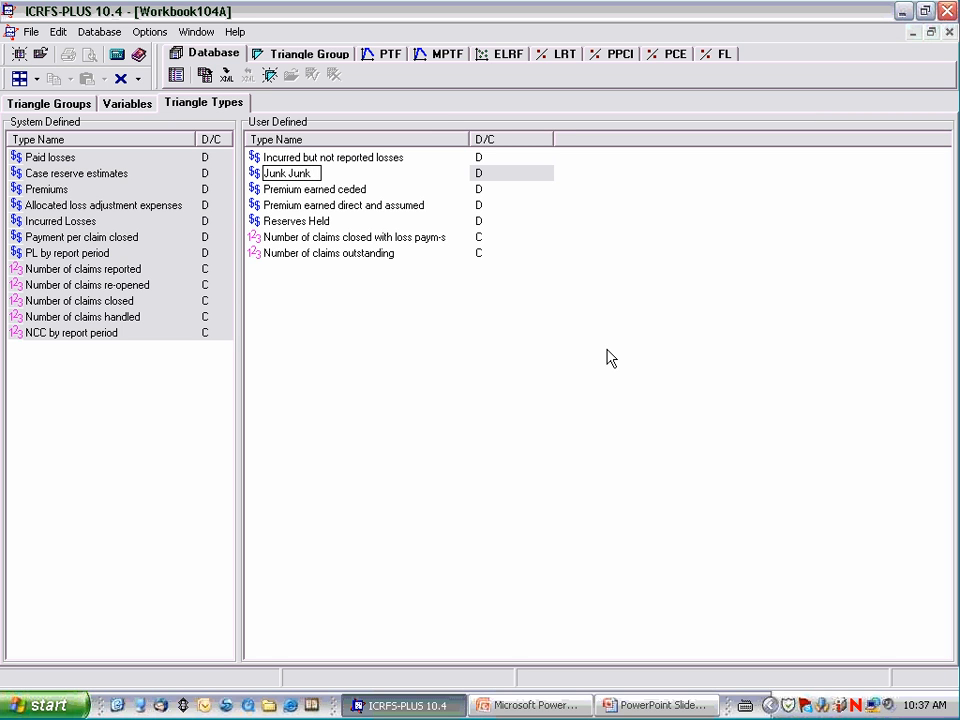
key(Return)
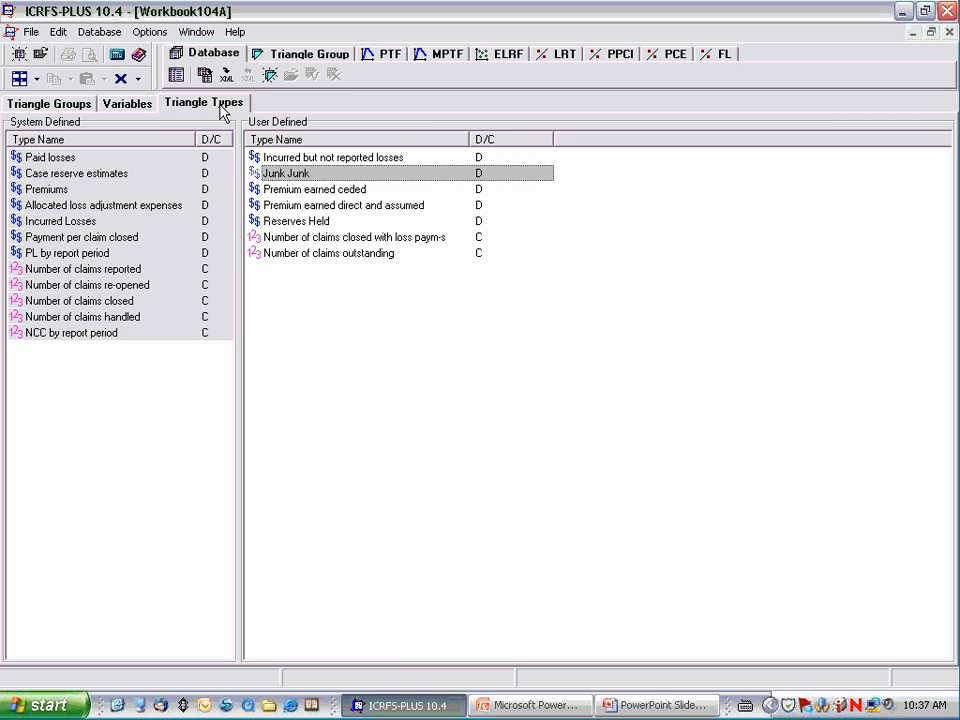
- Create a triangle of type Junk Junk in the CompA group, as incremental data in units with category Original, and close its empty table
click(289, 66)
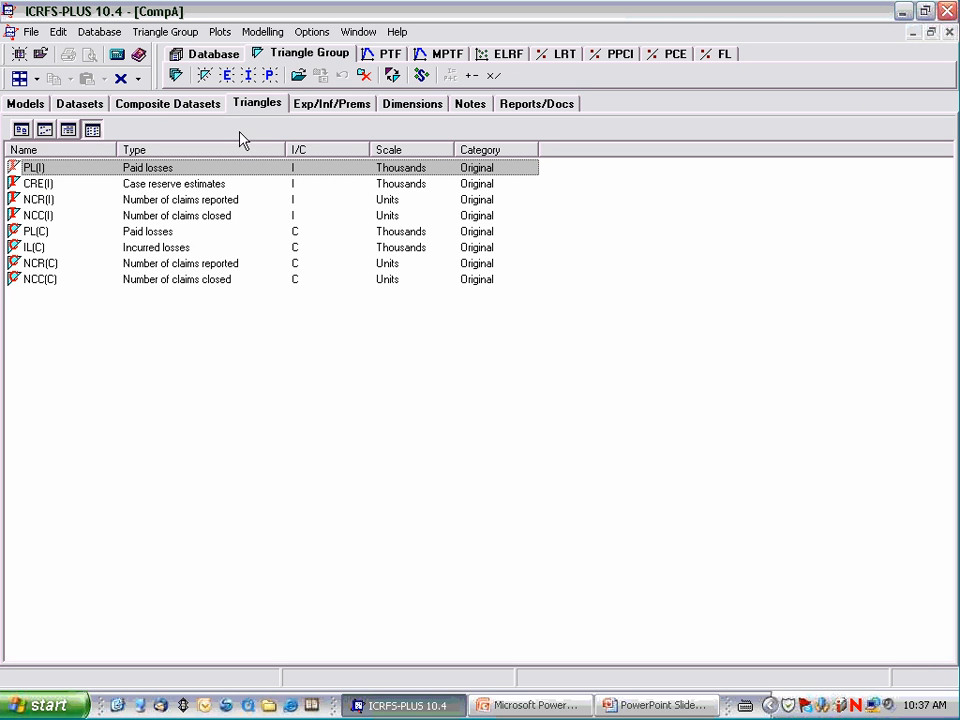
click(167, 328)
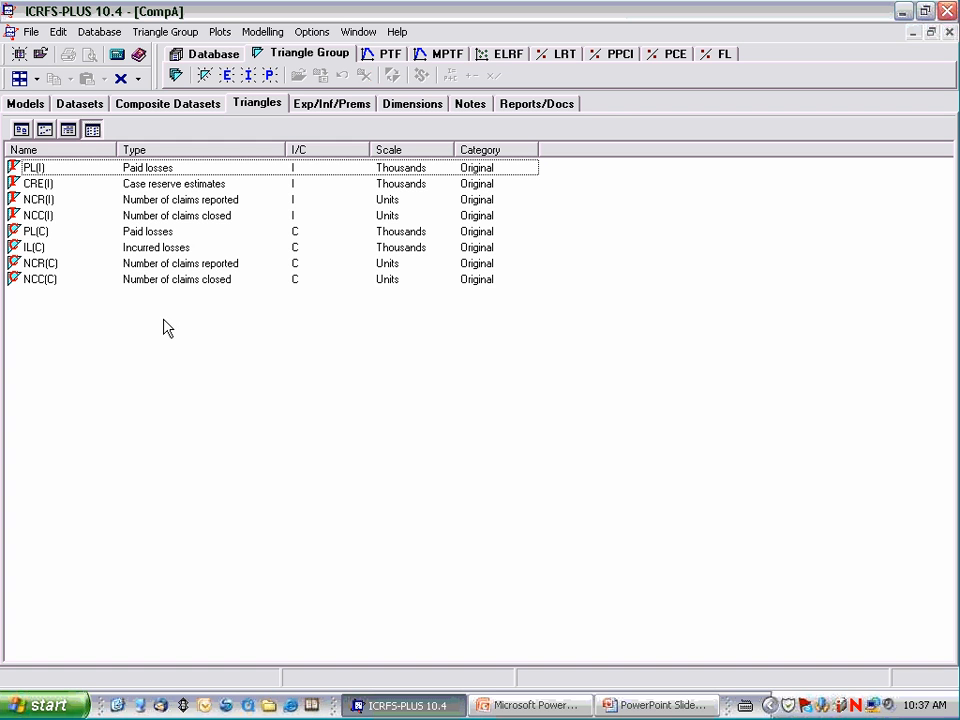
right_click(167, 328)
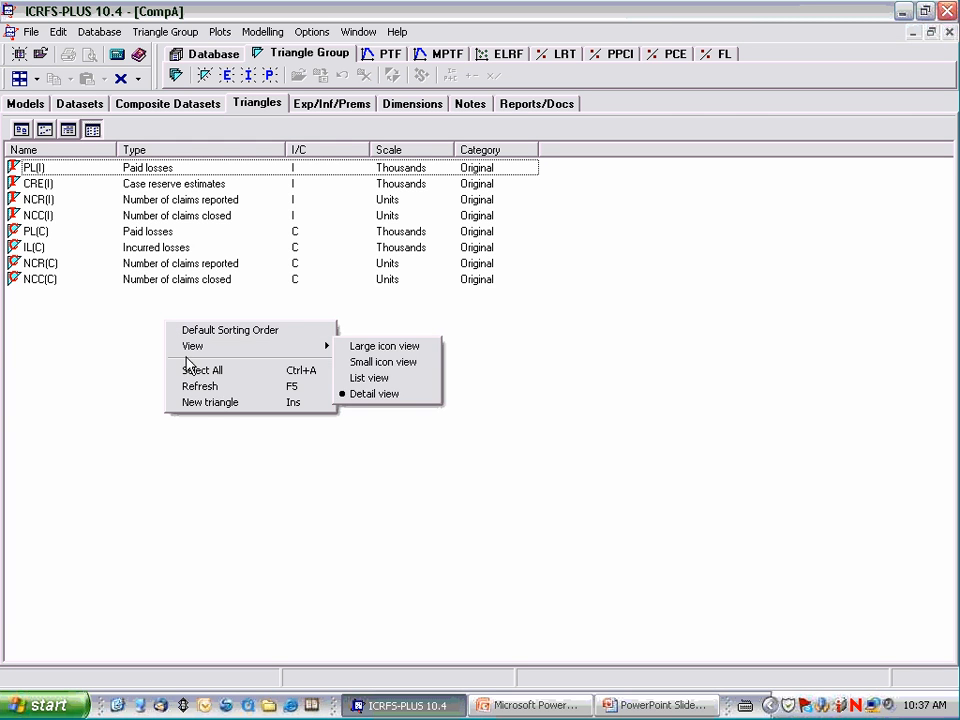
click(222, 408)
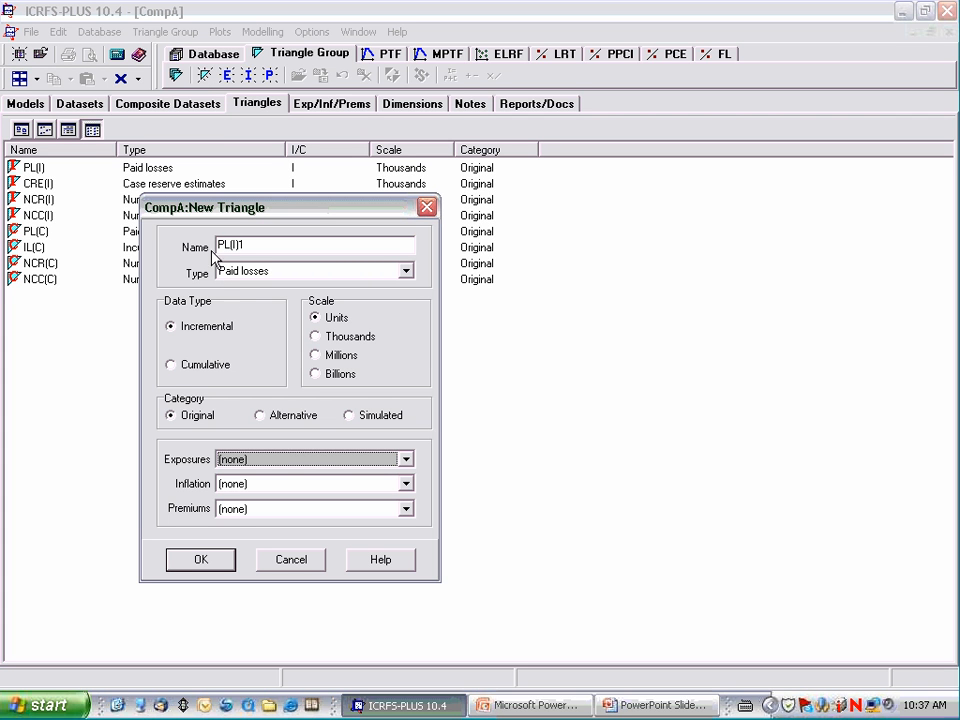
click(407, 277)
drag(405, 315, 407, 364)
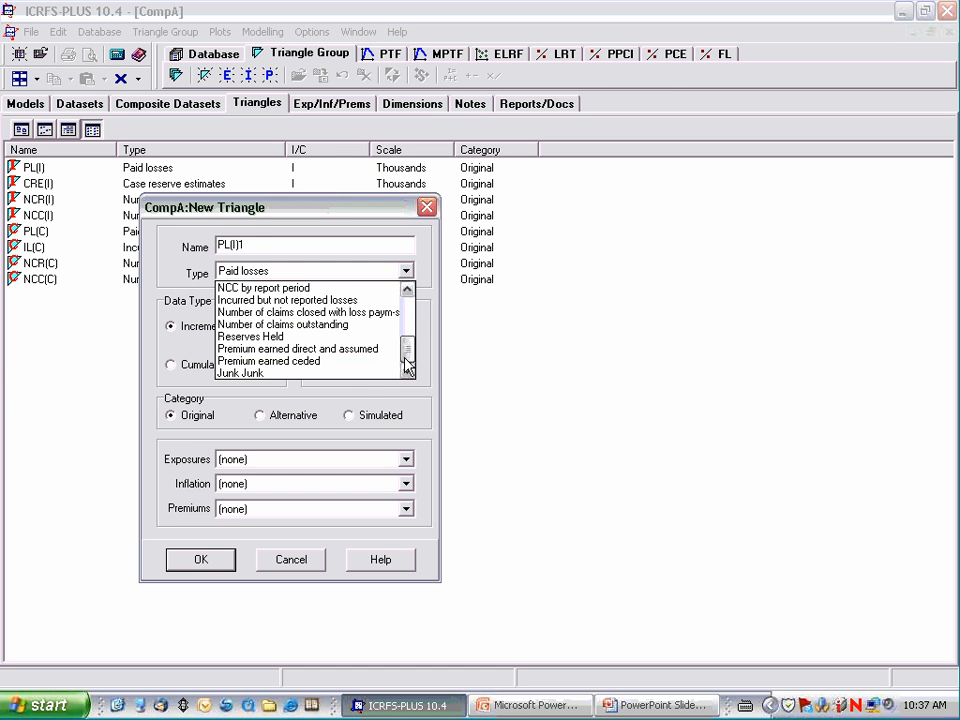
click(291, 373)
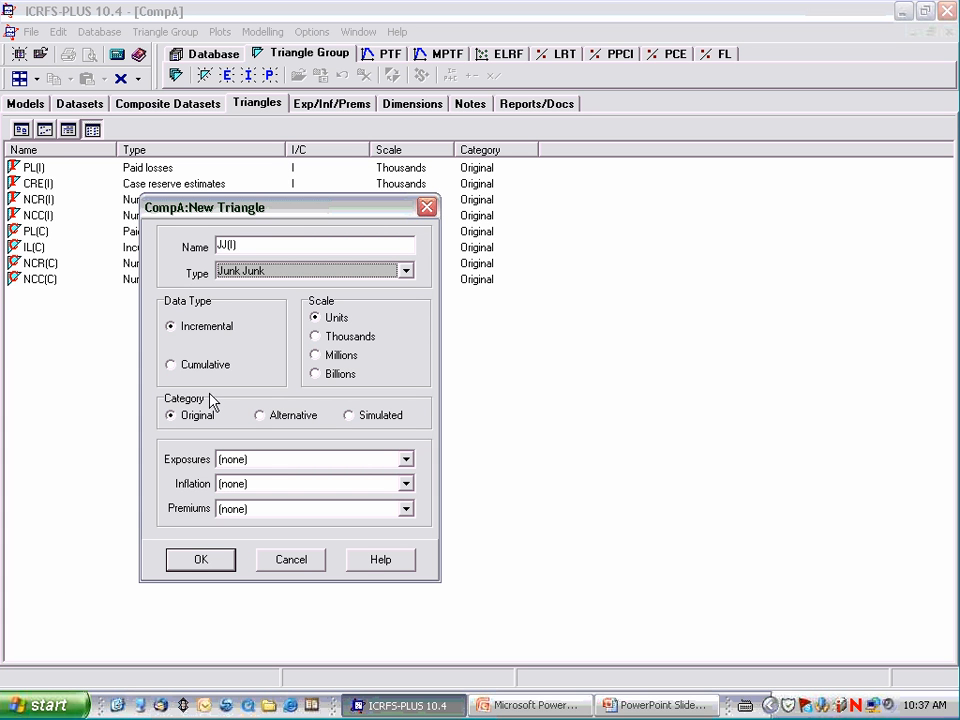
click(213, 564)
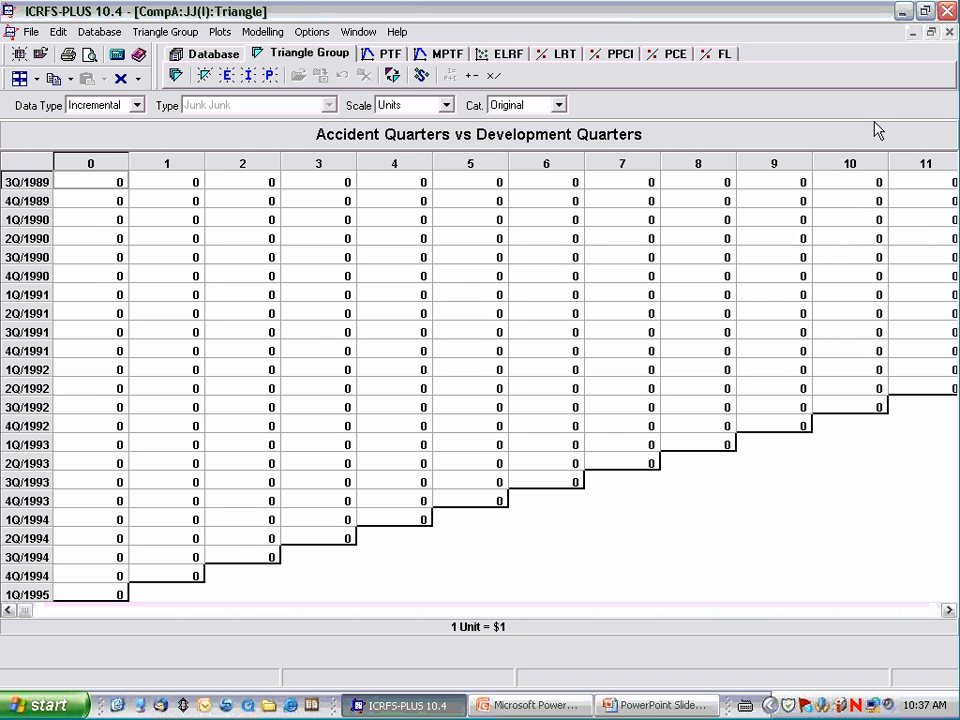
click(950, 33)
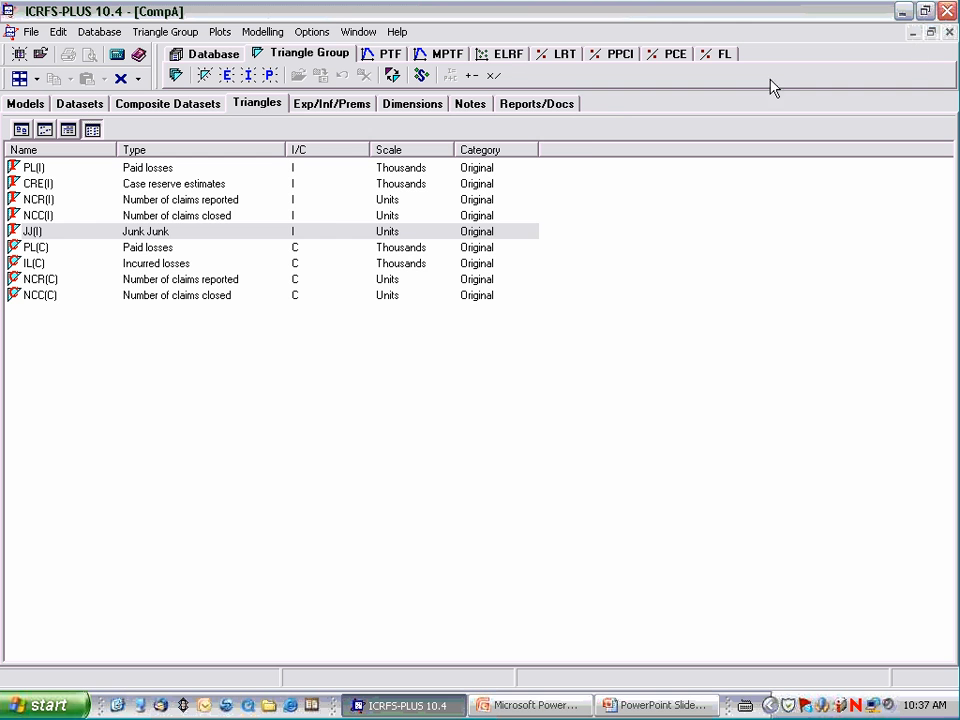
- Delete the Junk Junk triangle JJ(I) from CompA's triangle list
right_click(86, 233)
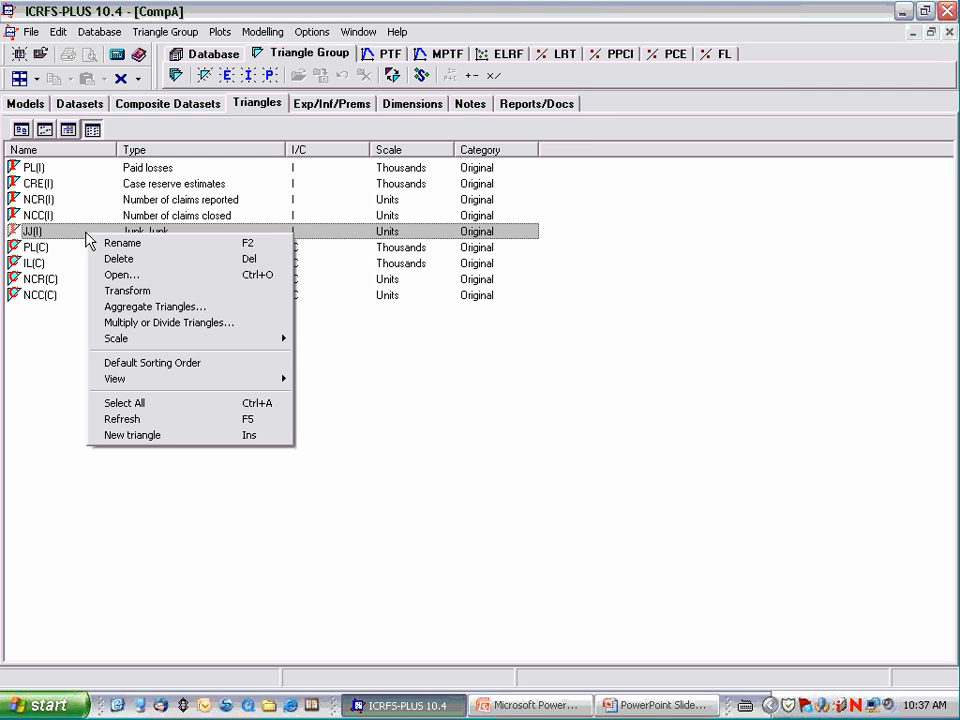
click(117, 264)
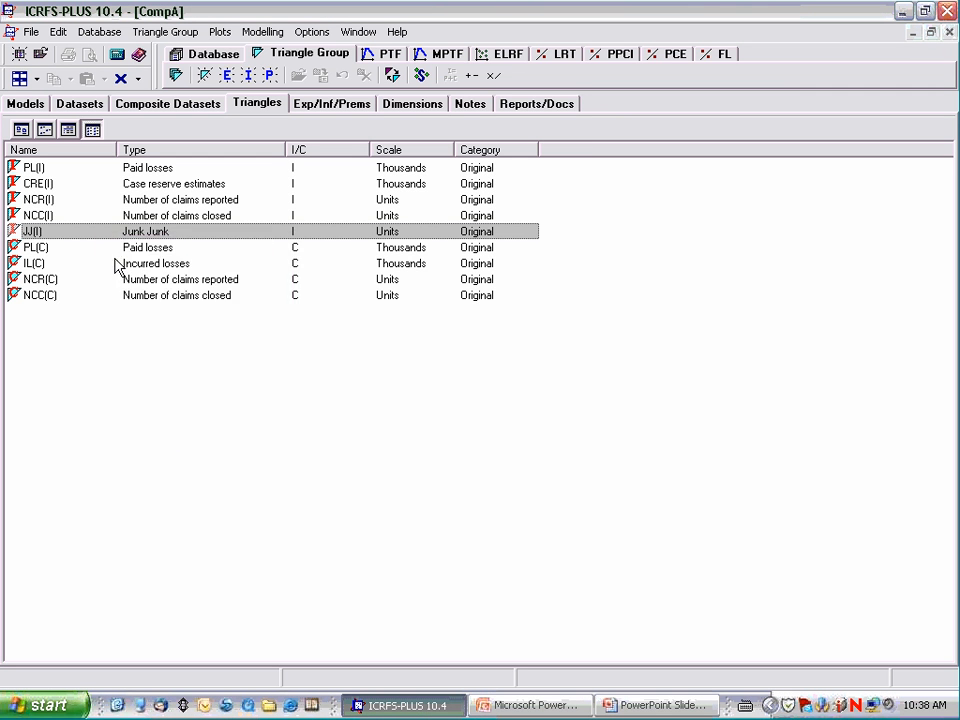
click(440, 392)
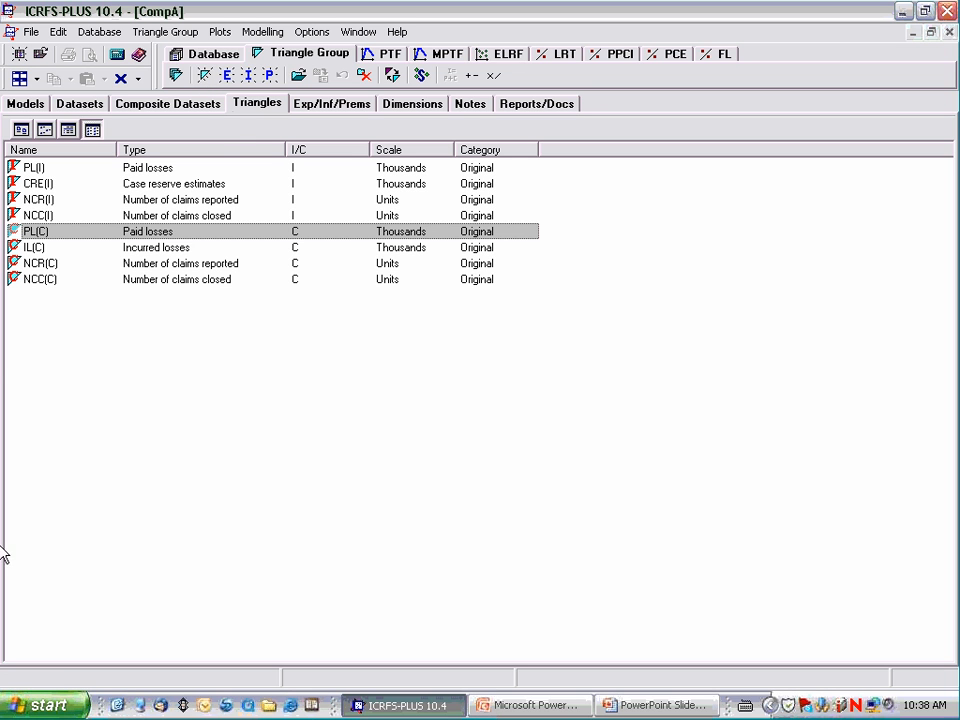
- Look over the new triangle settings without creating one, and view CompA's exposure, inflation and premium items with their creation commands
click(203, 80)
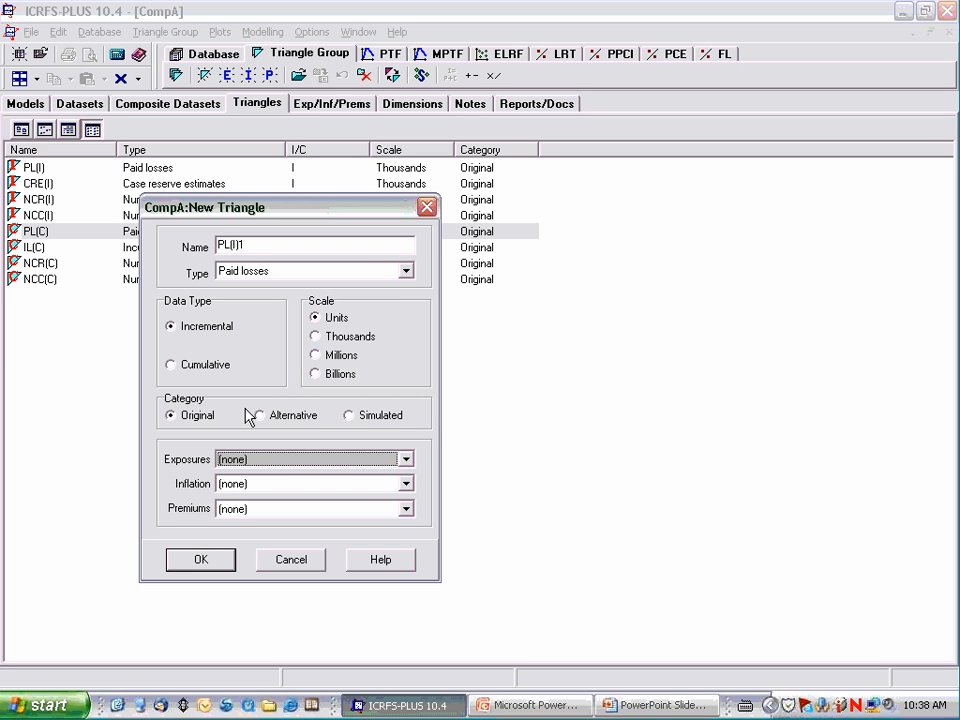
click(289, 563)
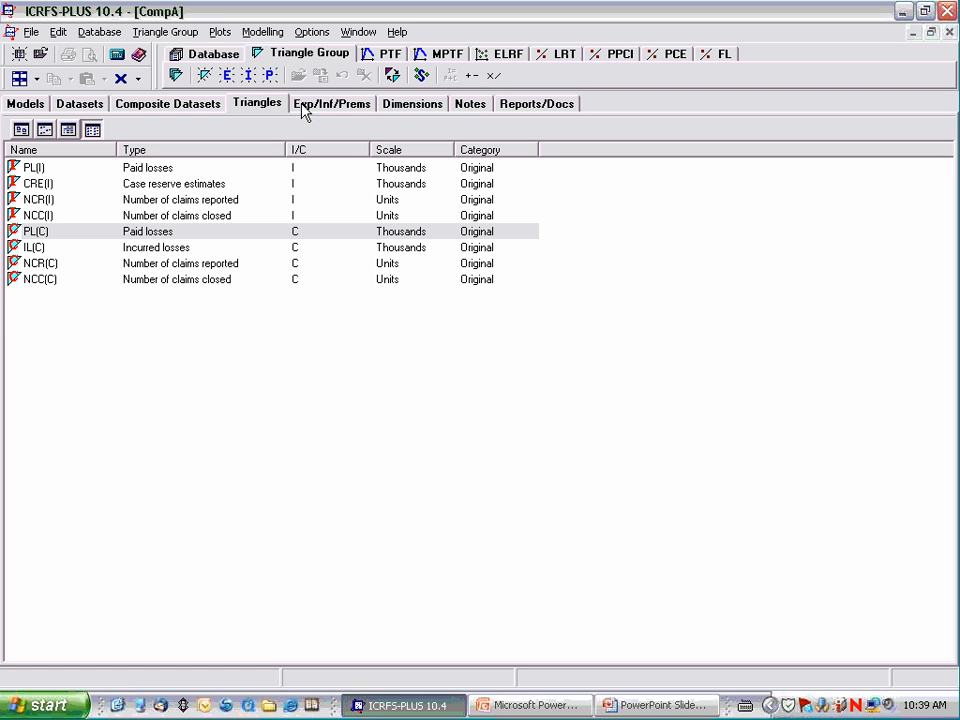
click(351, 106)
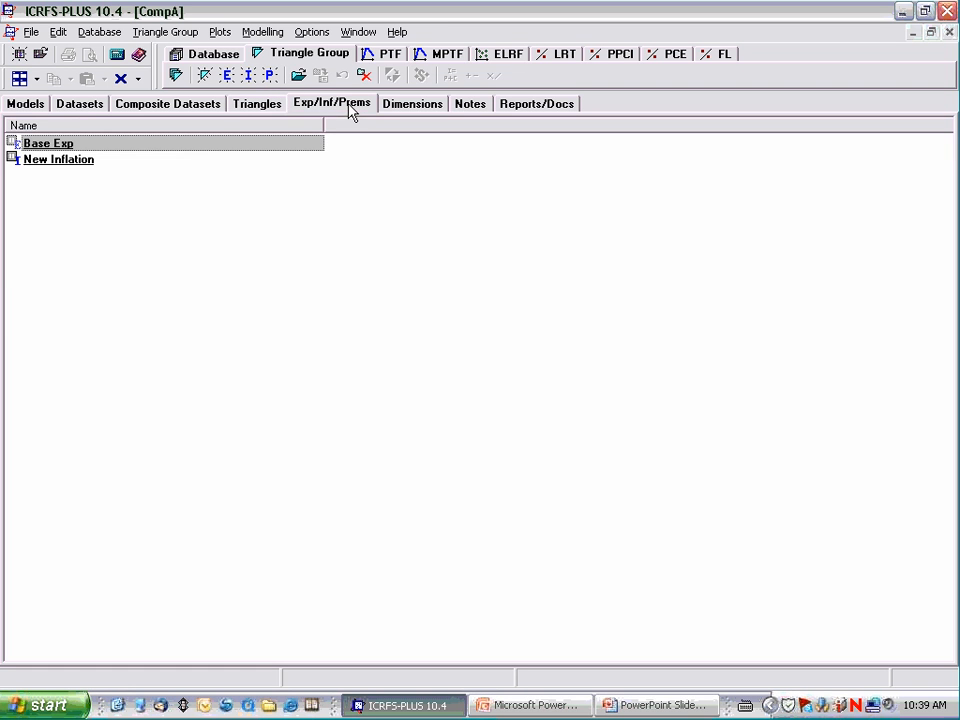
right_click(186, 189)
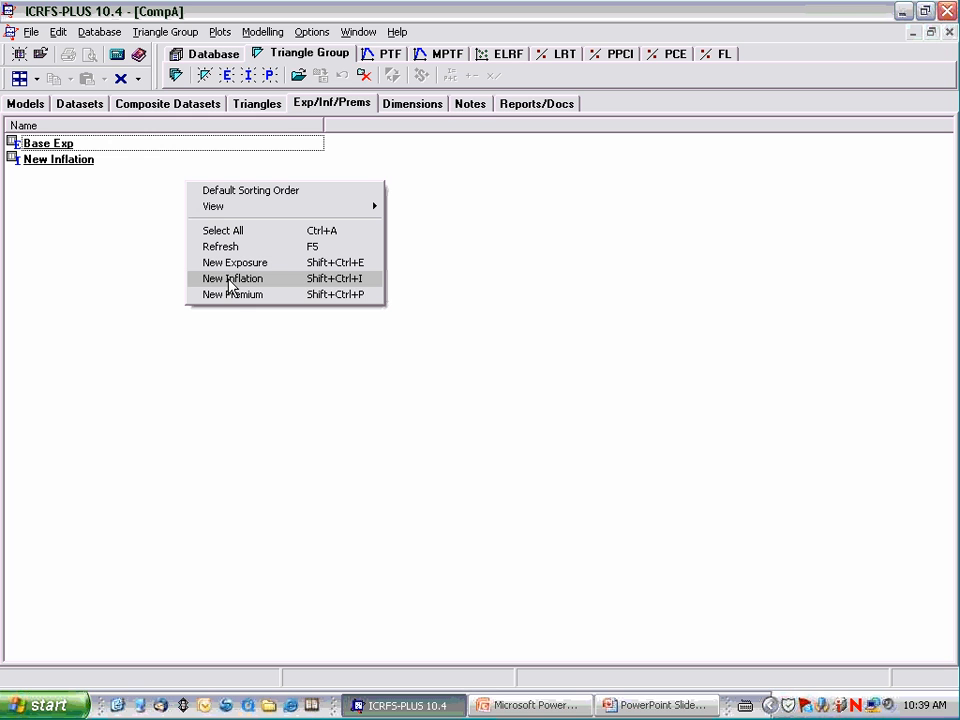
click(139, 272)
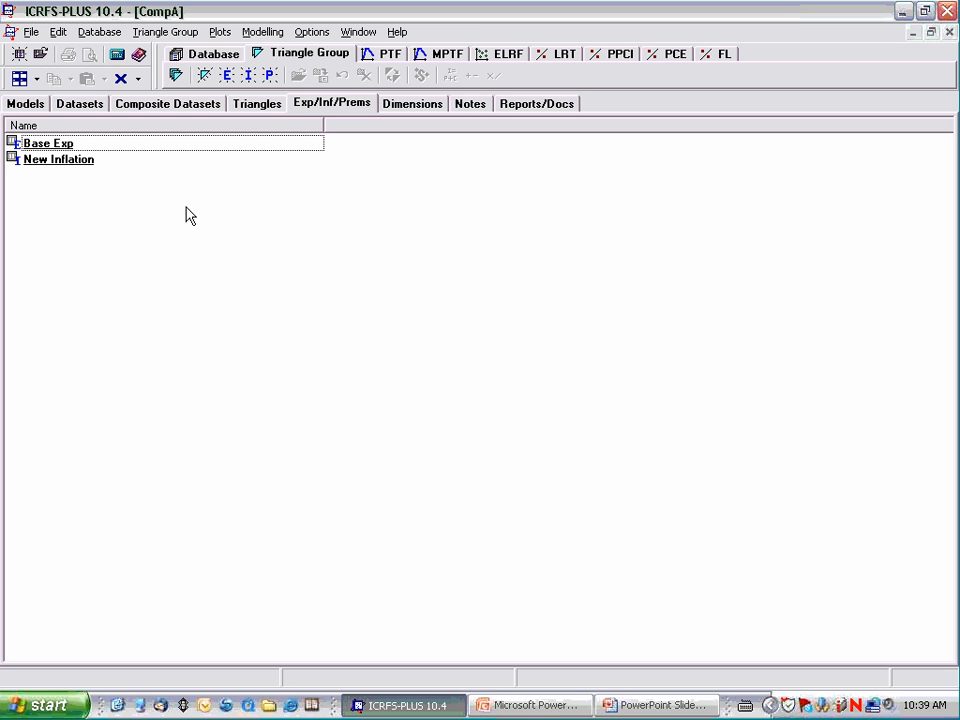
- Open CompA's incremental paid losses triangle PL(I) and view it by accident period vs calendar period through the latest quarters
click(258, 105)
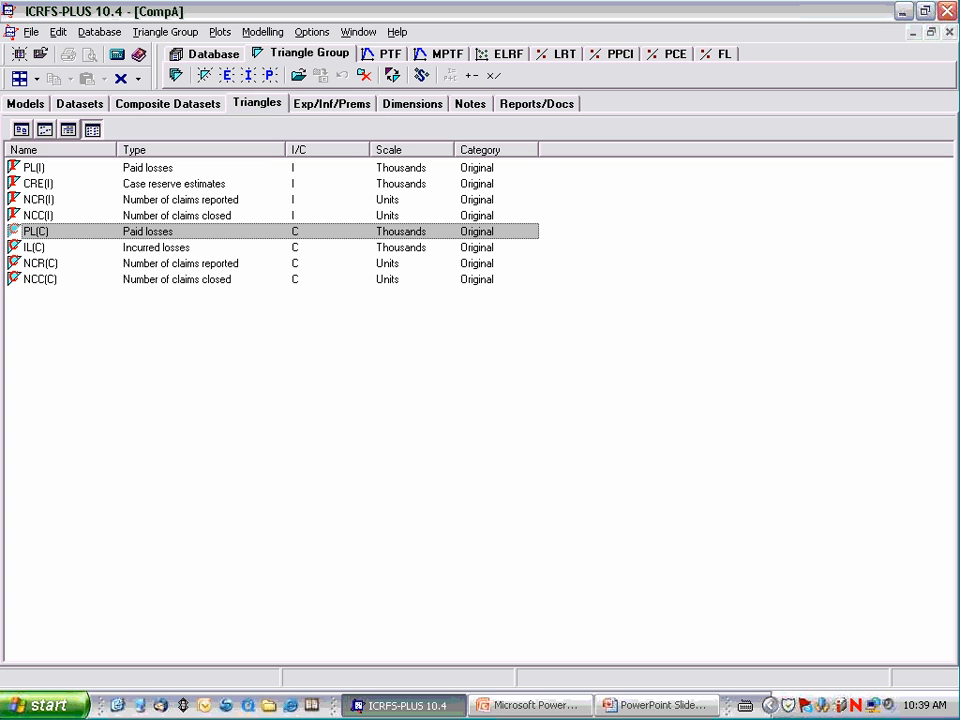
double_click(40, 172)
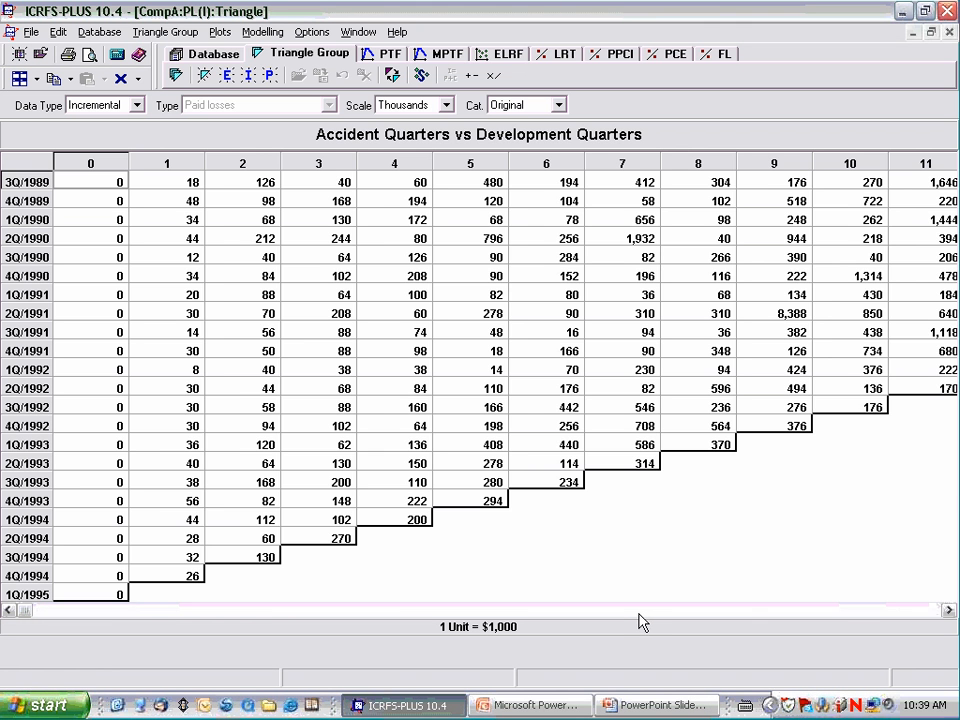
scroll(711, 461, right, 2)
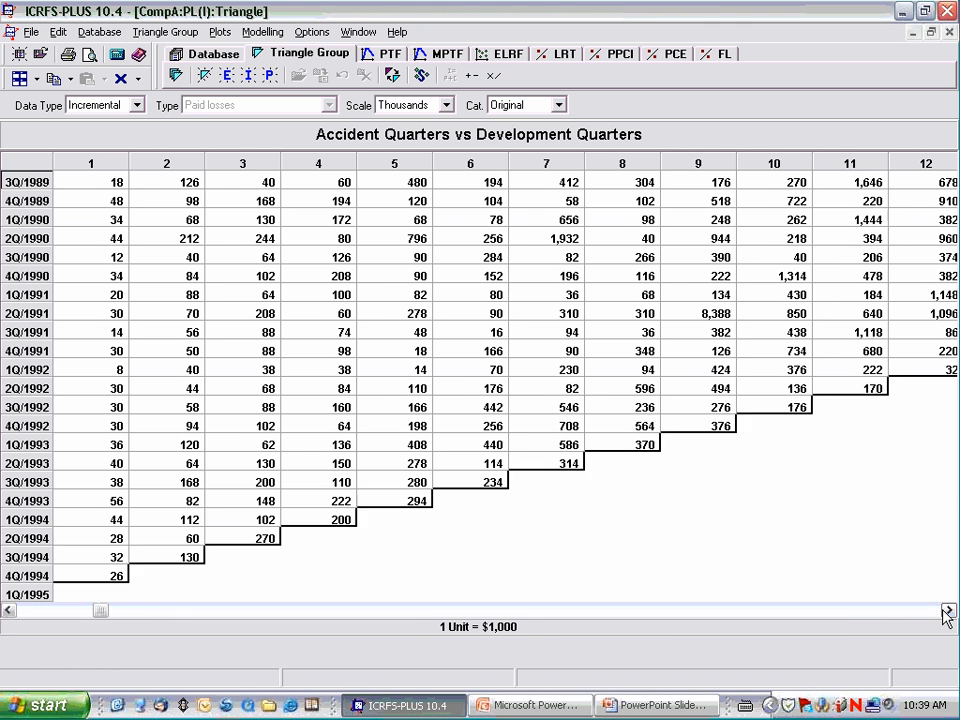
right_click(361, 257)
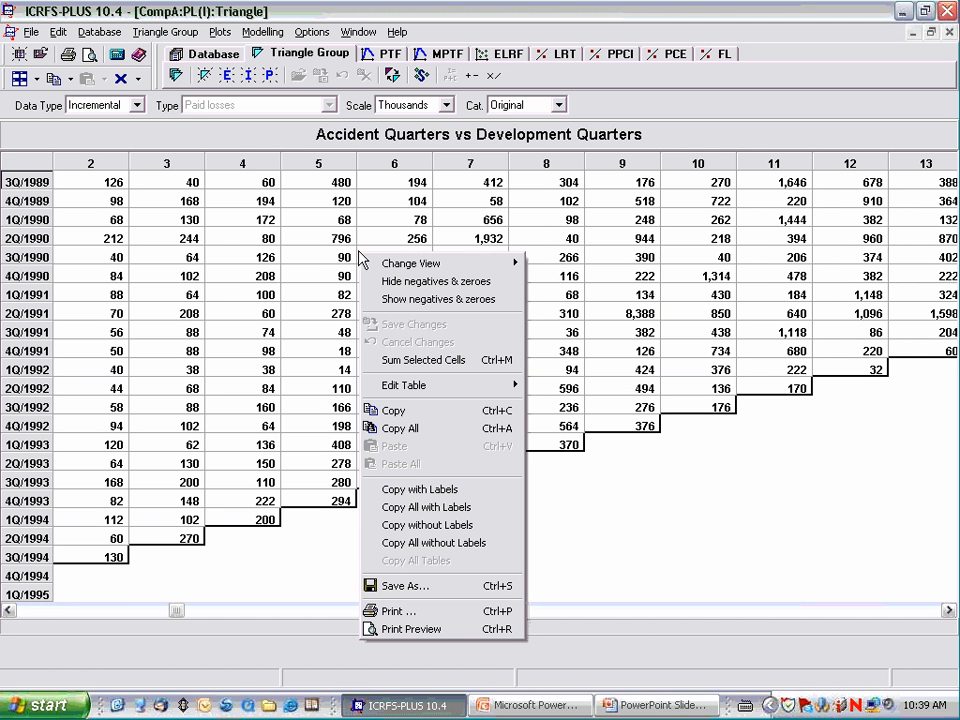
mouse_move(428, 266)
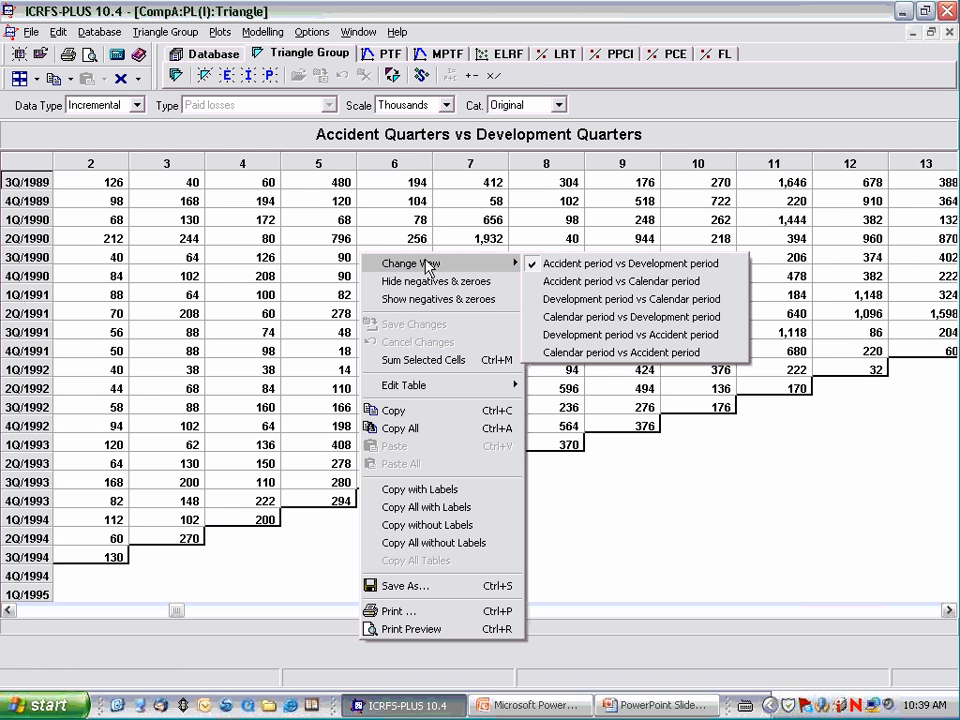
click(561, 282)
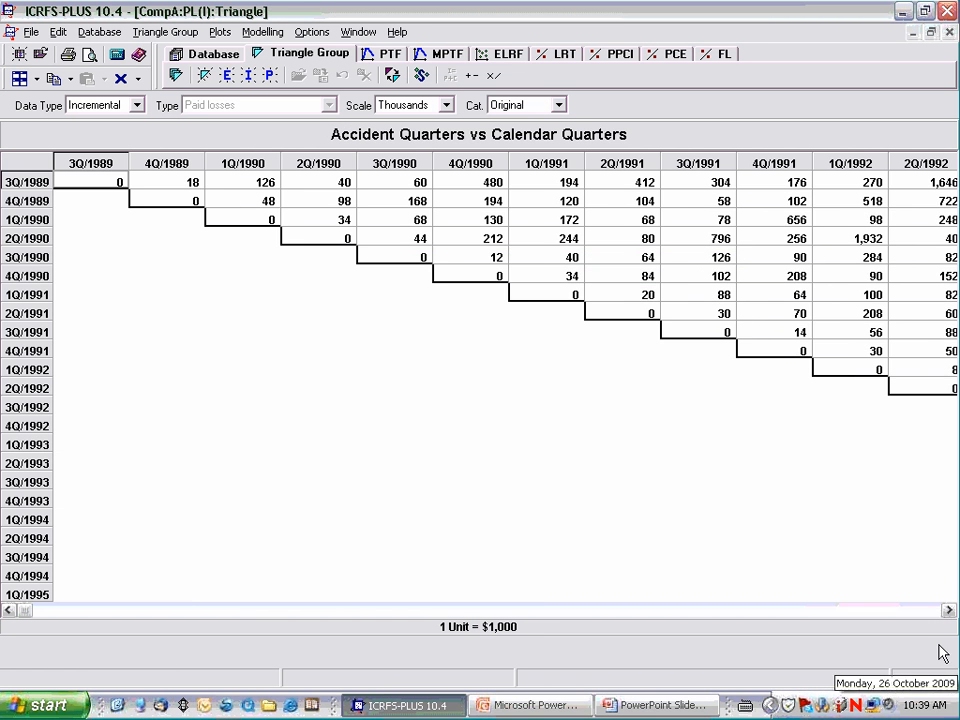
click(949, 610)
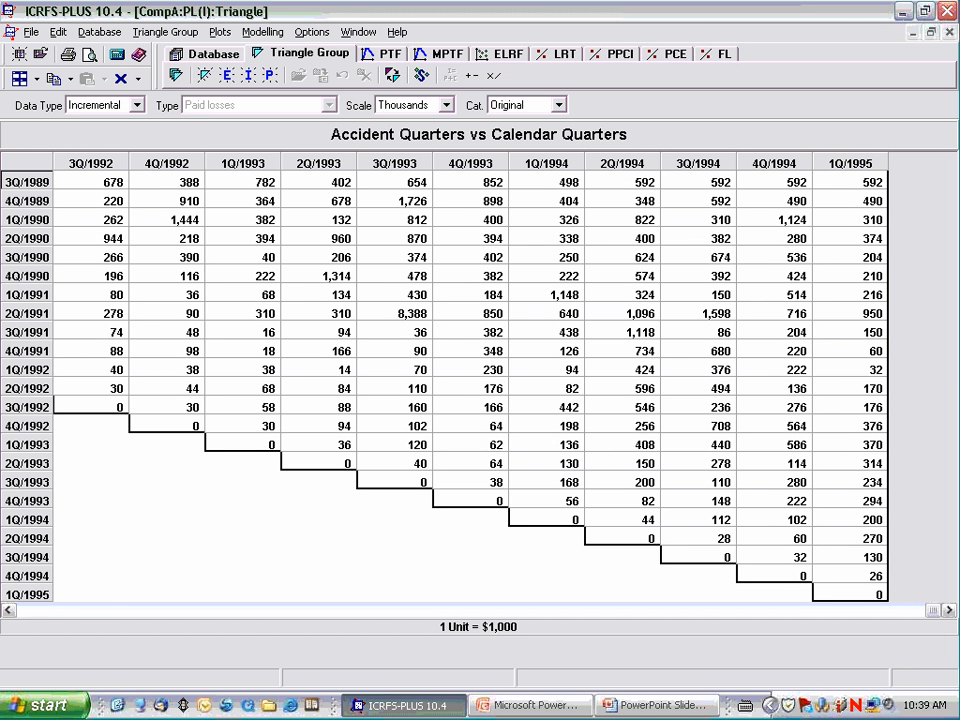
- Return the PL(I) triangle to the accident period vs development period view and close it
right_click(678, 281)
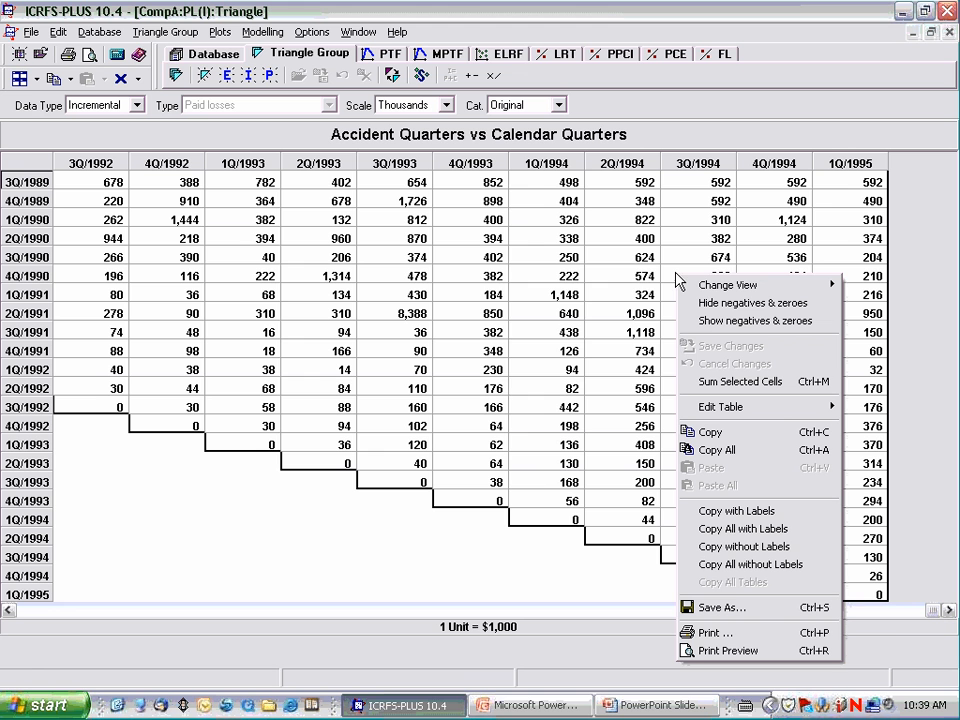
mouse_move(694, 284)
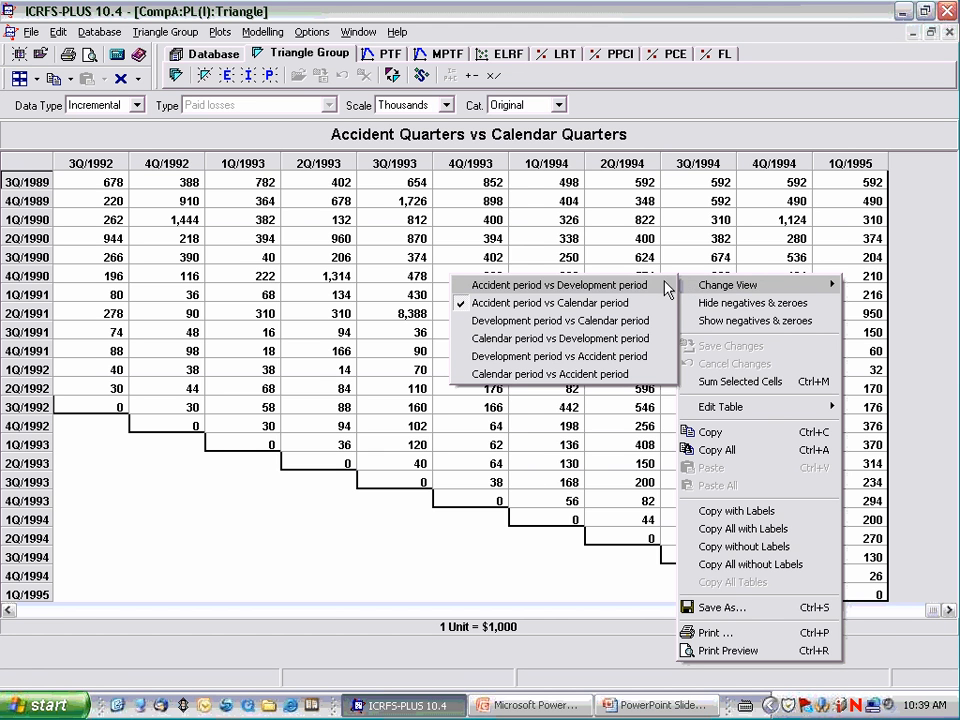
click(656, 285)
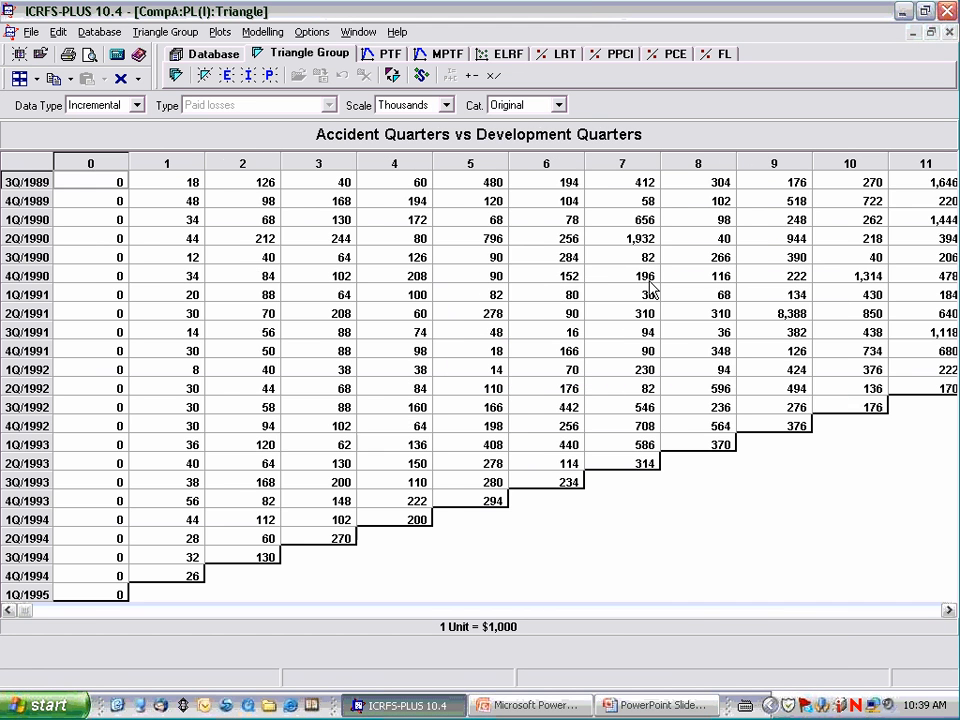
click(946, 32)
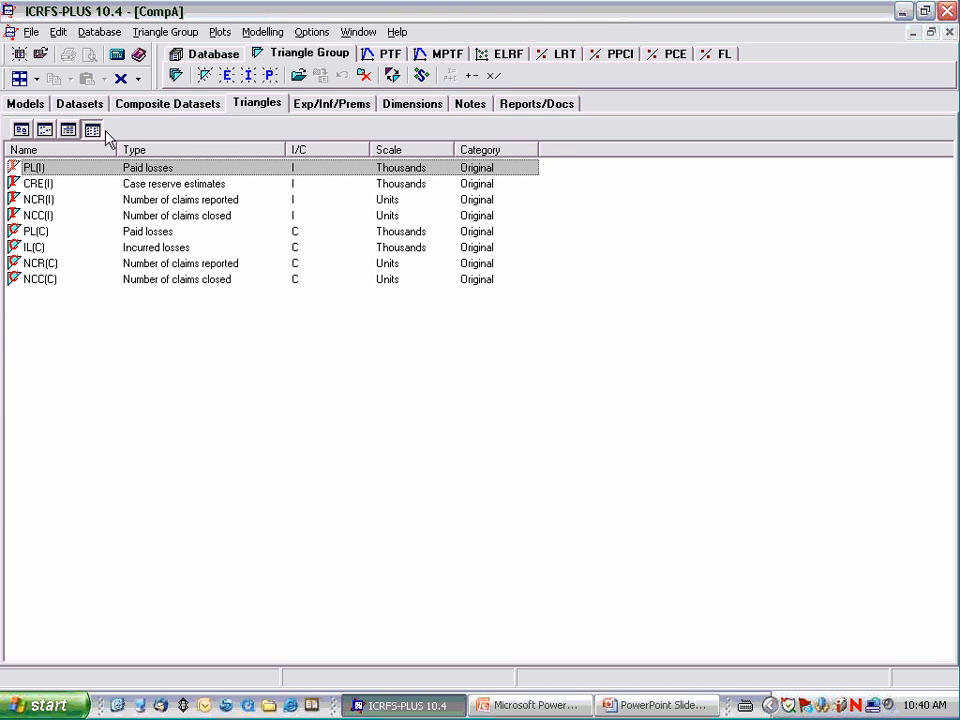
- View CompA's datasets, examine the PL(I) dataset's triangle and its selected exposures, premiums and inflation, and close it
click(84, 104)
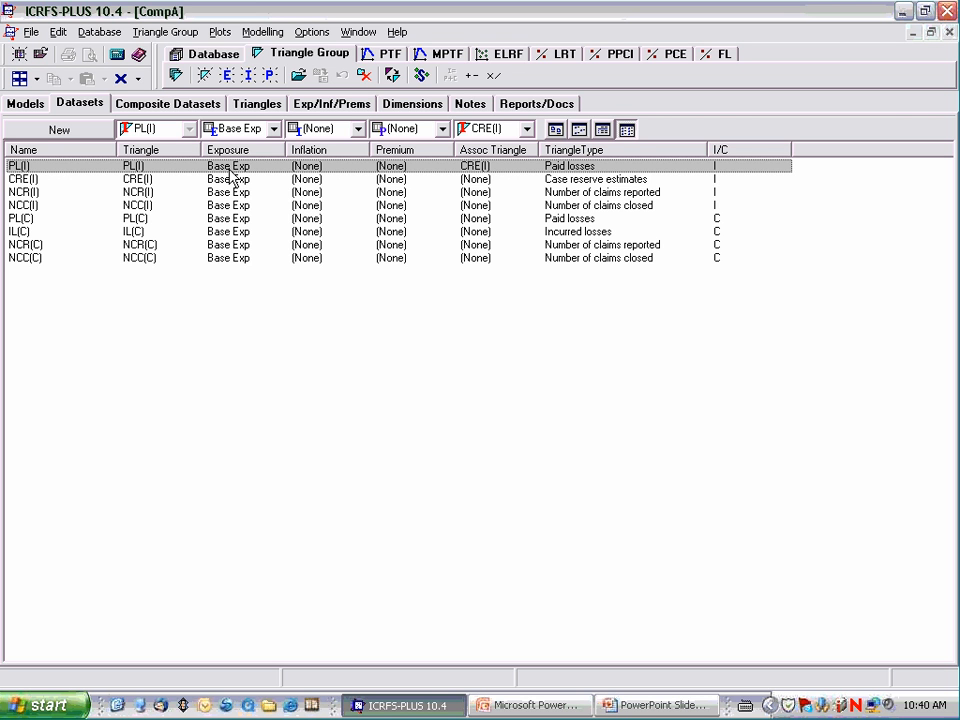
double_click(35, 170)
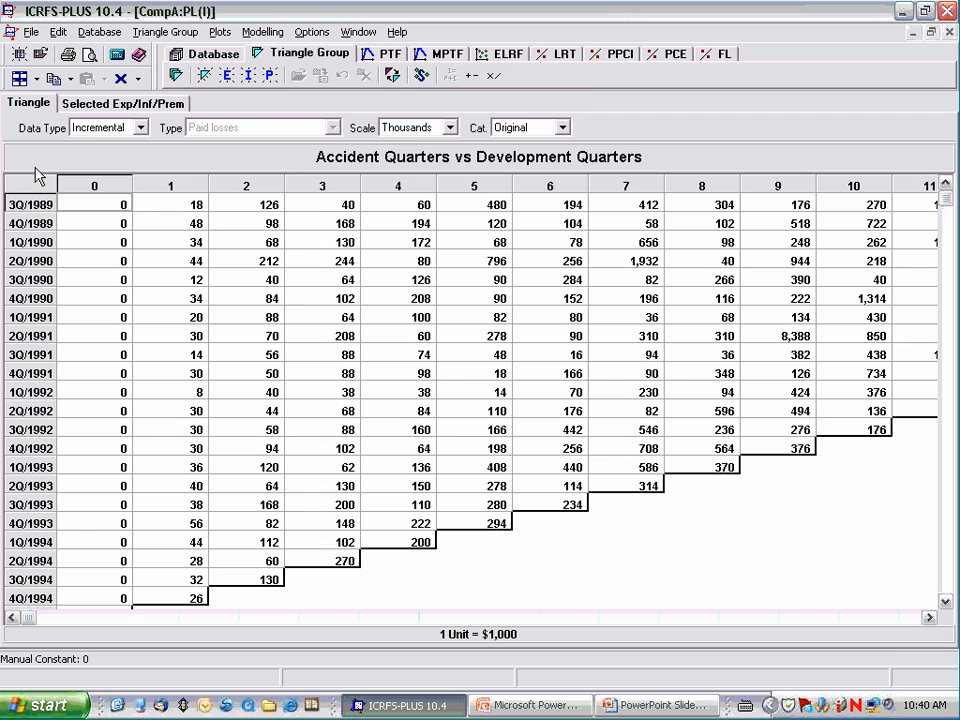
click(143, 104)
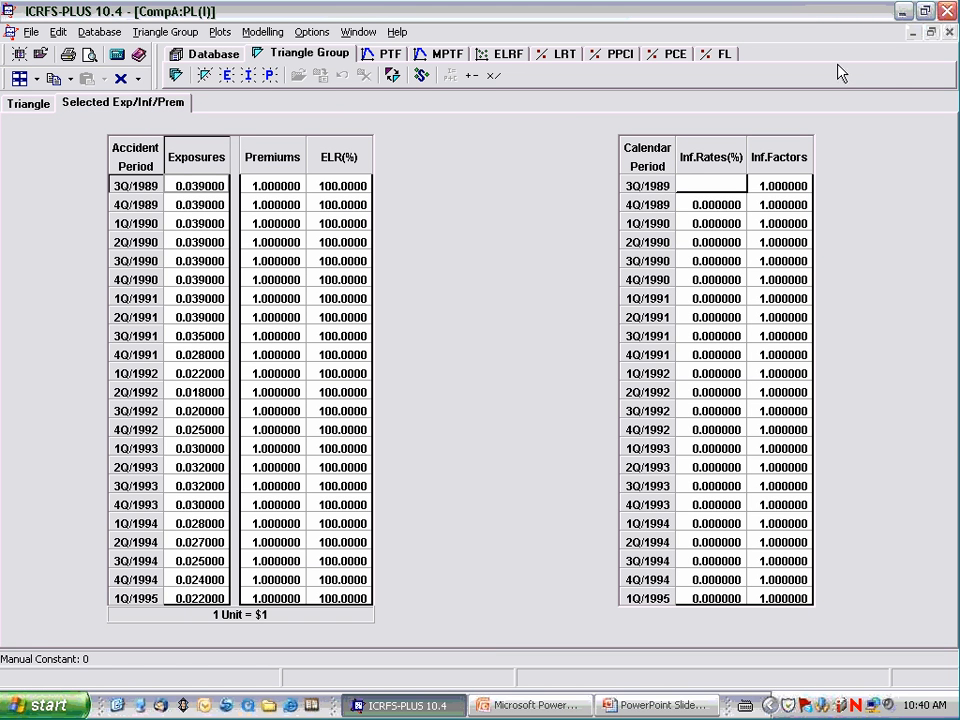
click(949, 32)
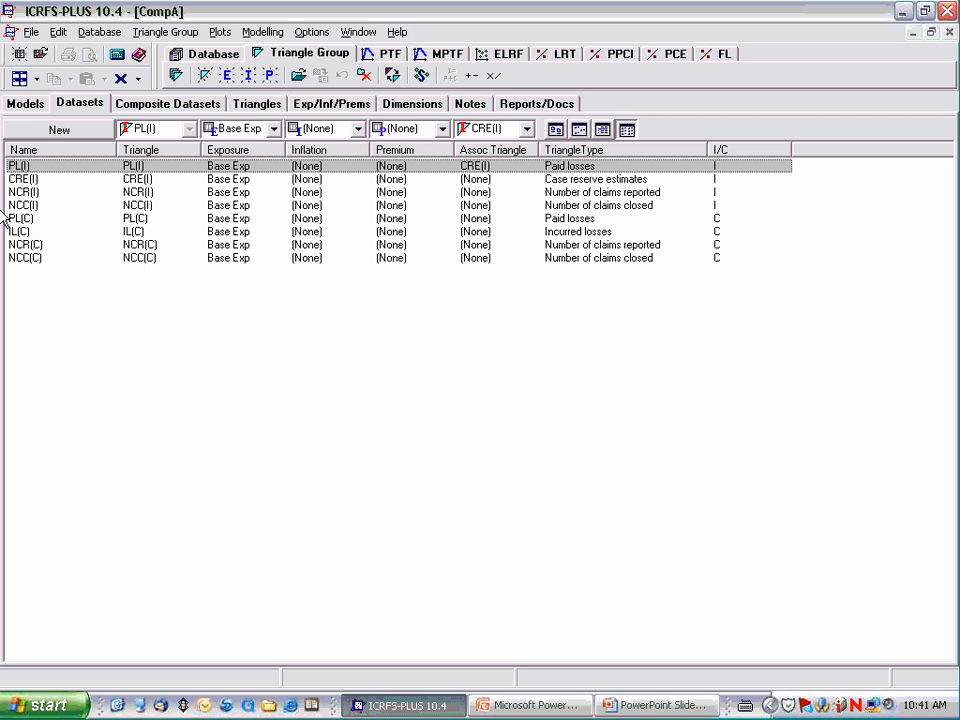
- Examine CompA's models for all datasets together and for PL(I), CRE(I), NCR(I), NCC(I) and PL(C) individually
click(33, 104)
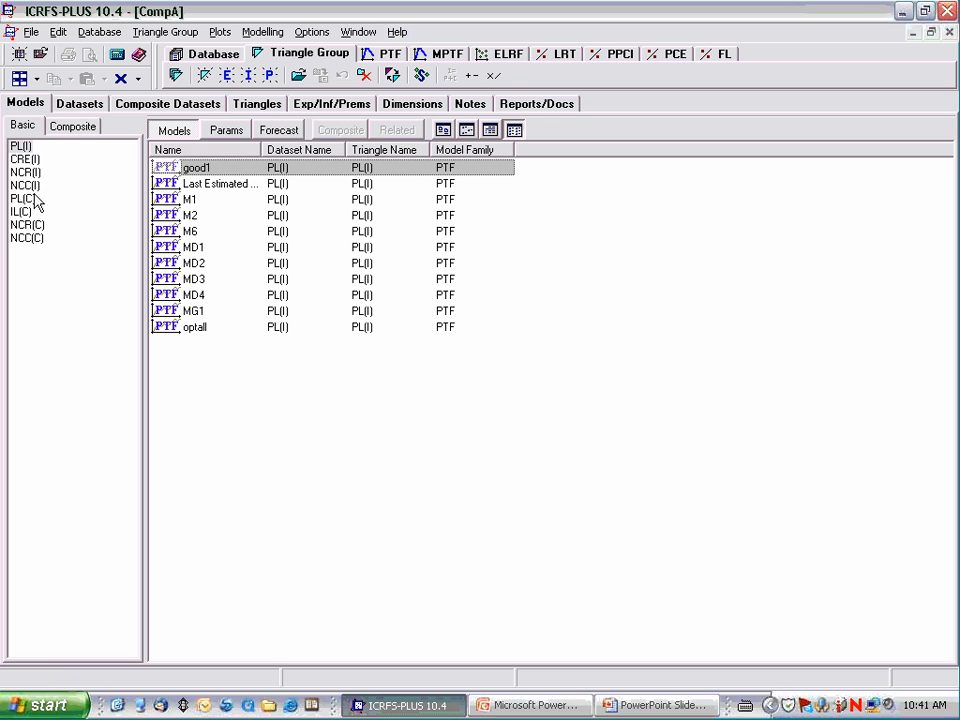
click(35, 347)
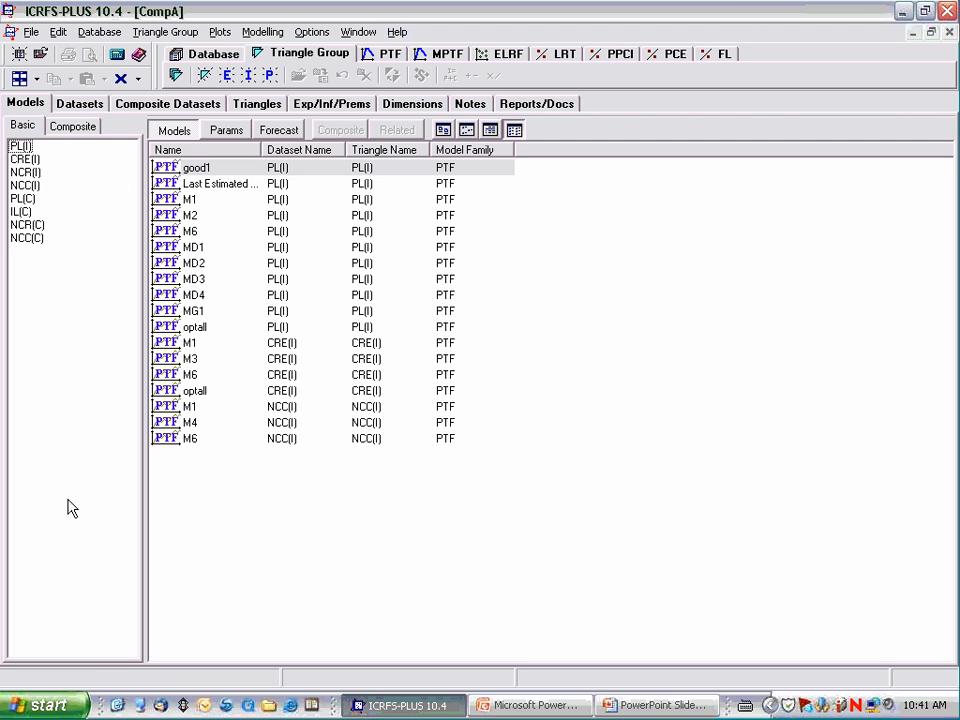
click(18, 147)
click(22, 159)
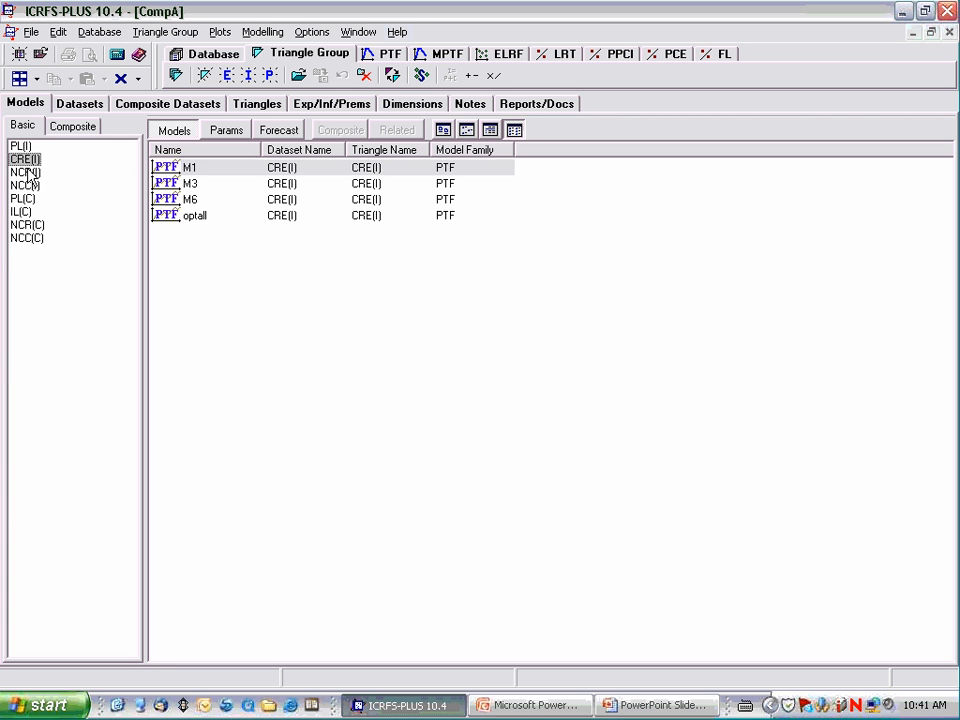
click(26, 172)
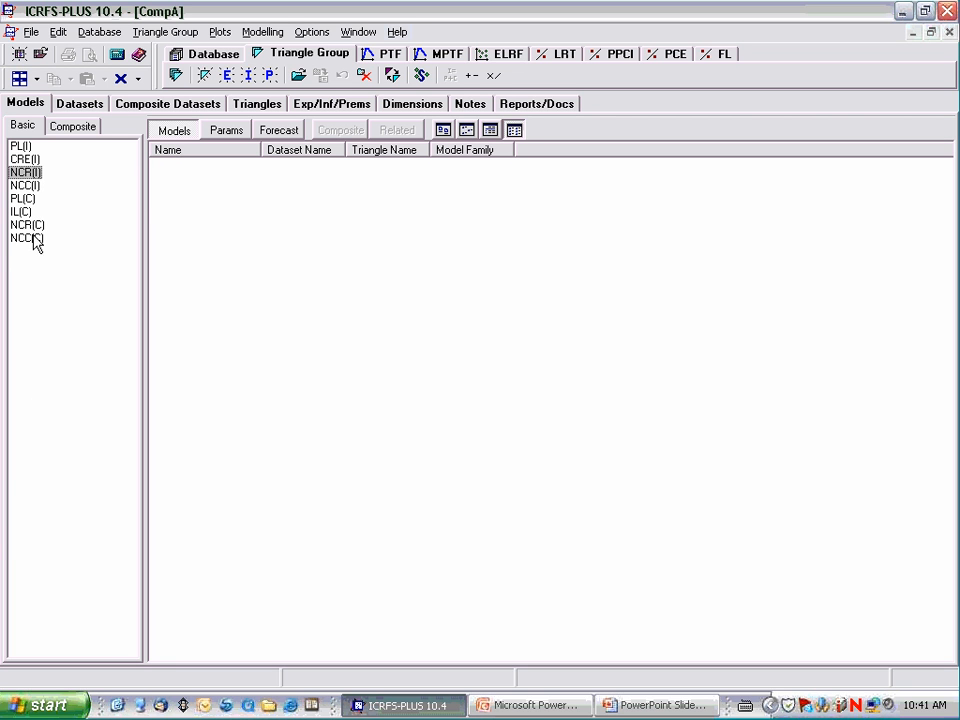
click(25, 185)
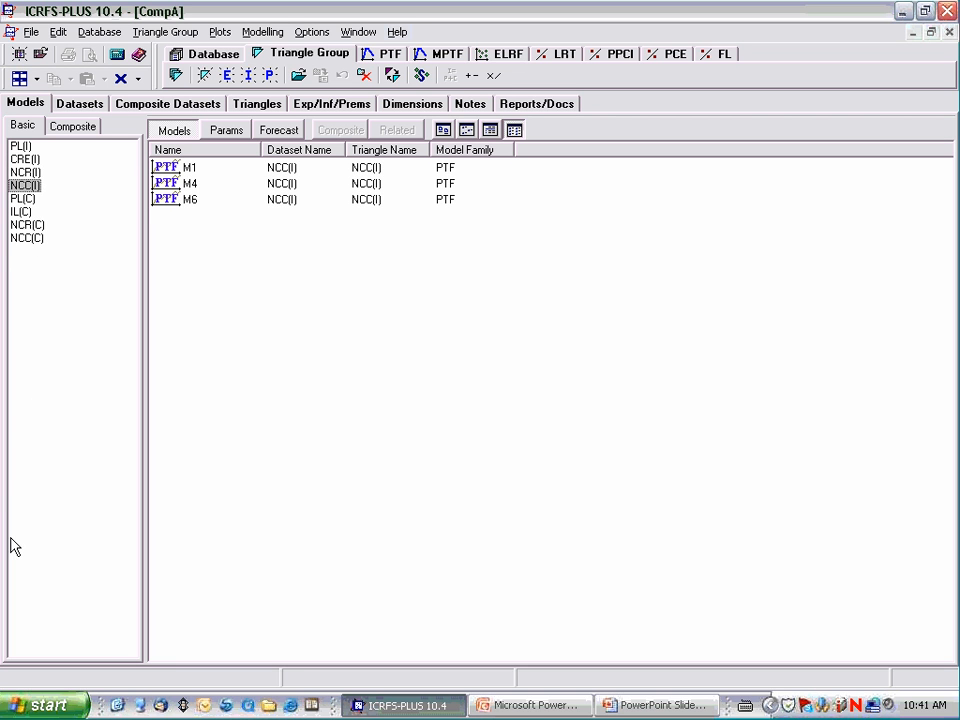
click(22, 198)
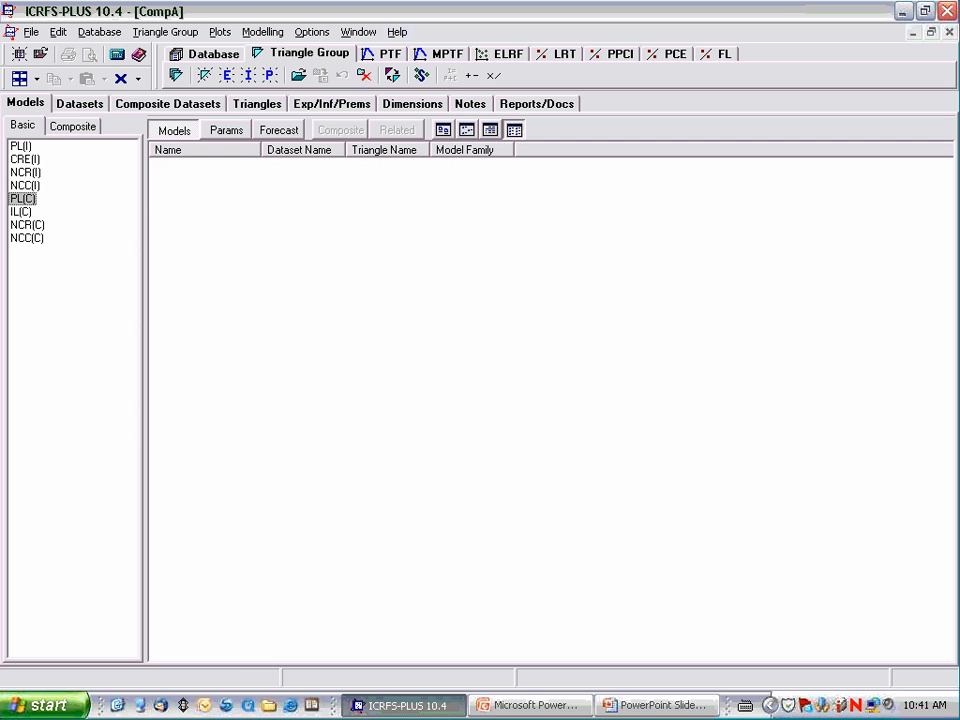
click(57, 571)
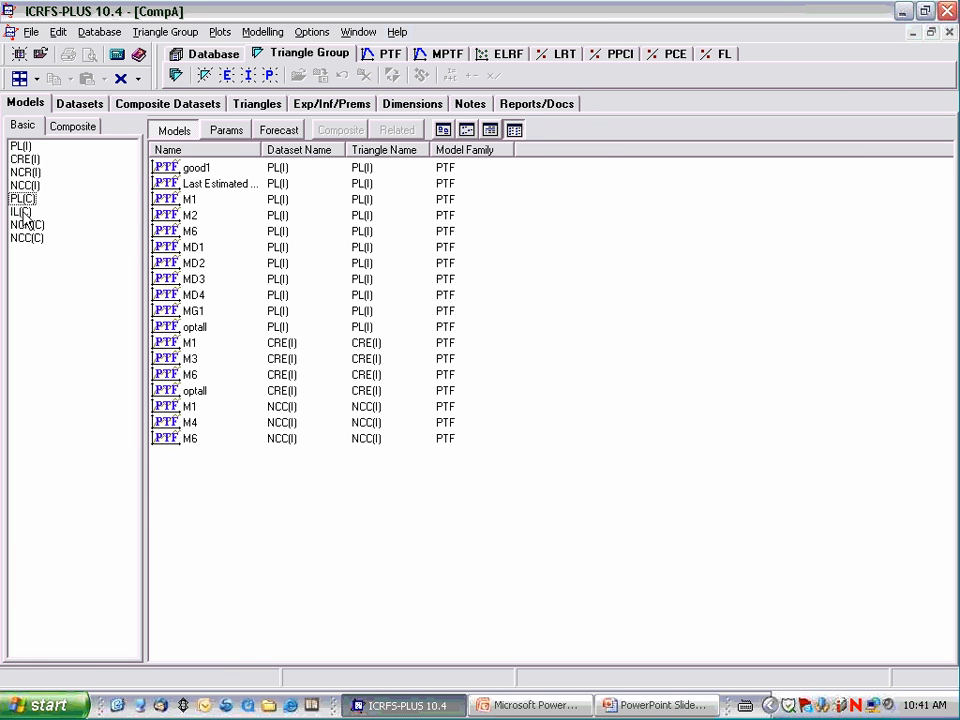
- Restore CompA to a smaller window and look through its reports and documents, notes, exposure/inflation/premium items and triangles
click(930, 34)
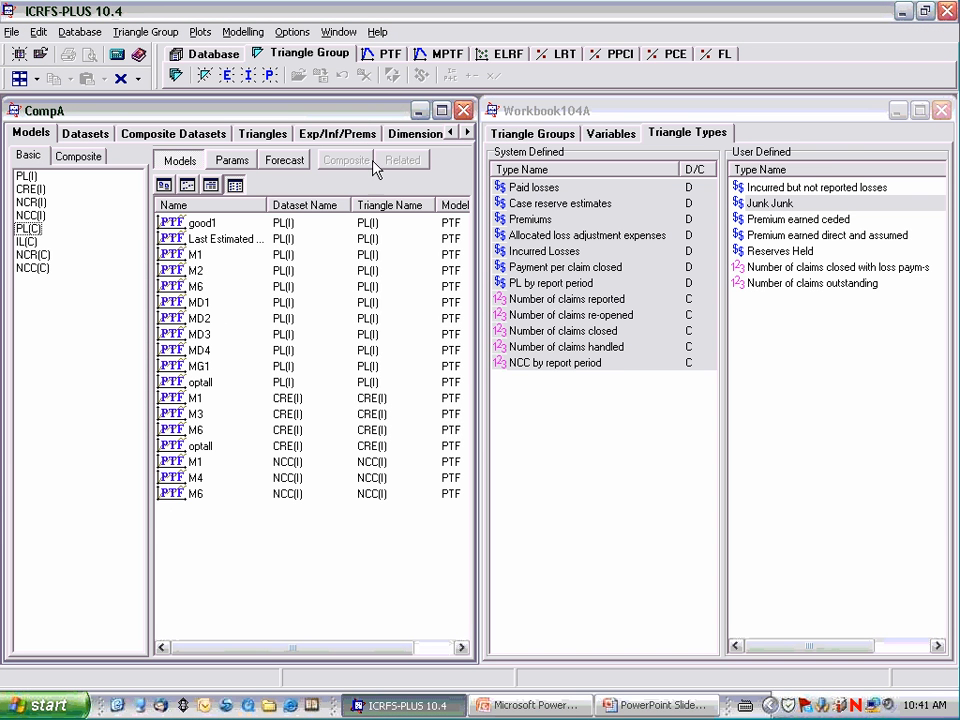
click(465, 132)
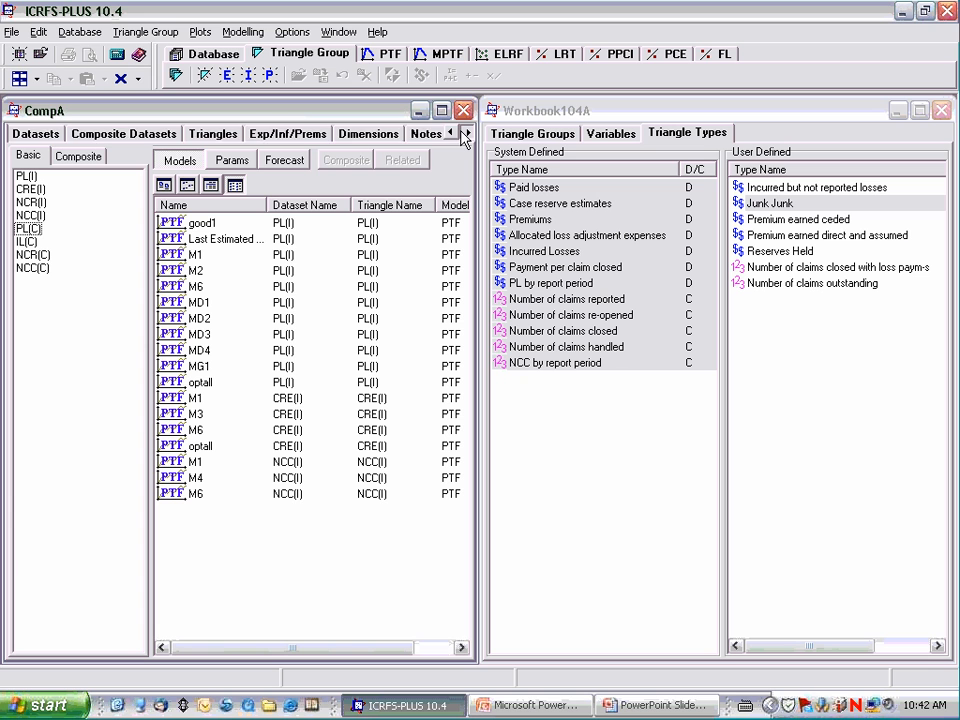
click(465, 132)
click(465, 132)
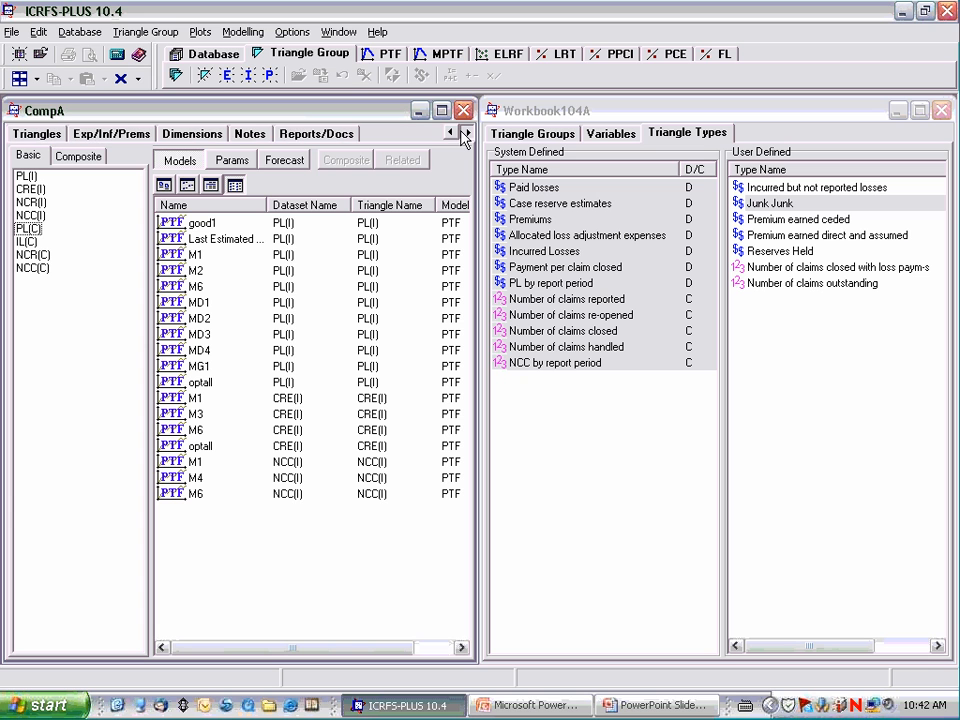
click(309, 140)
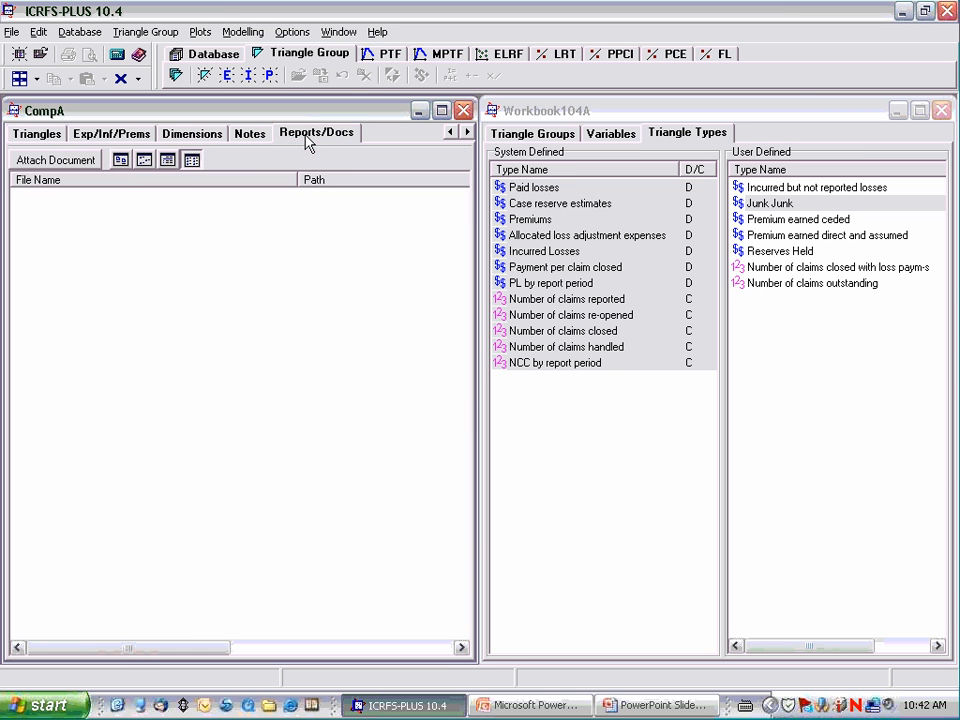
click(252, 138)
click(103, 136)
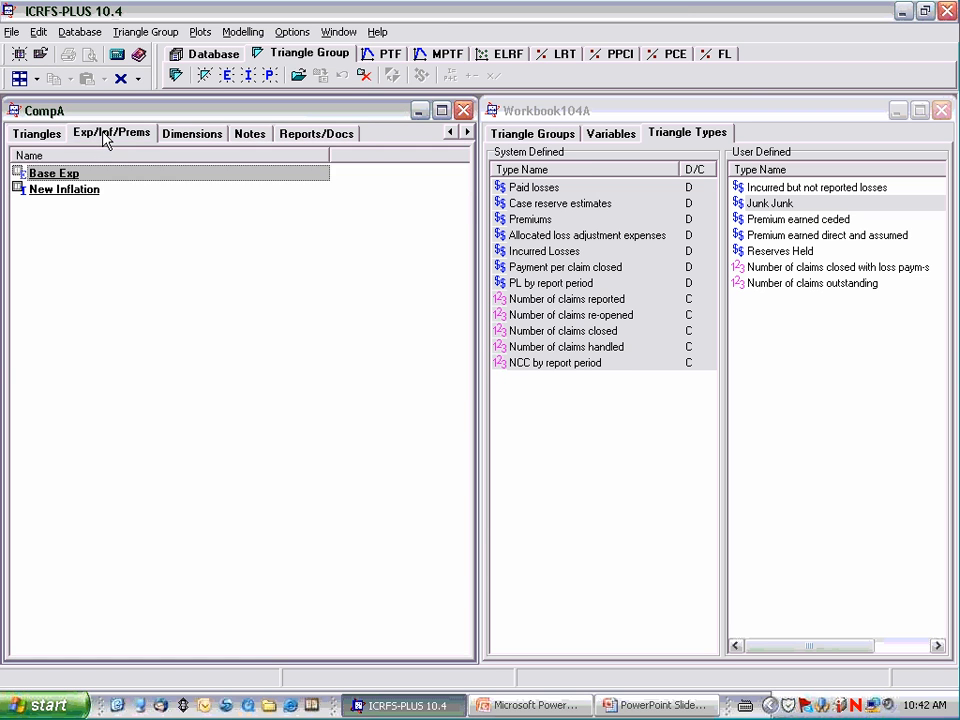
click(46, 136)
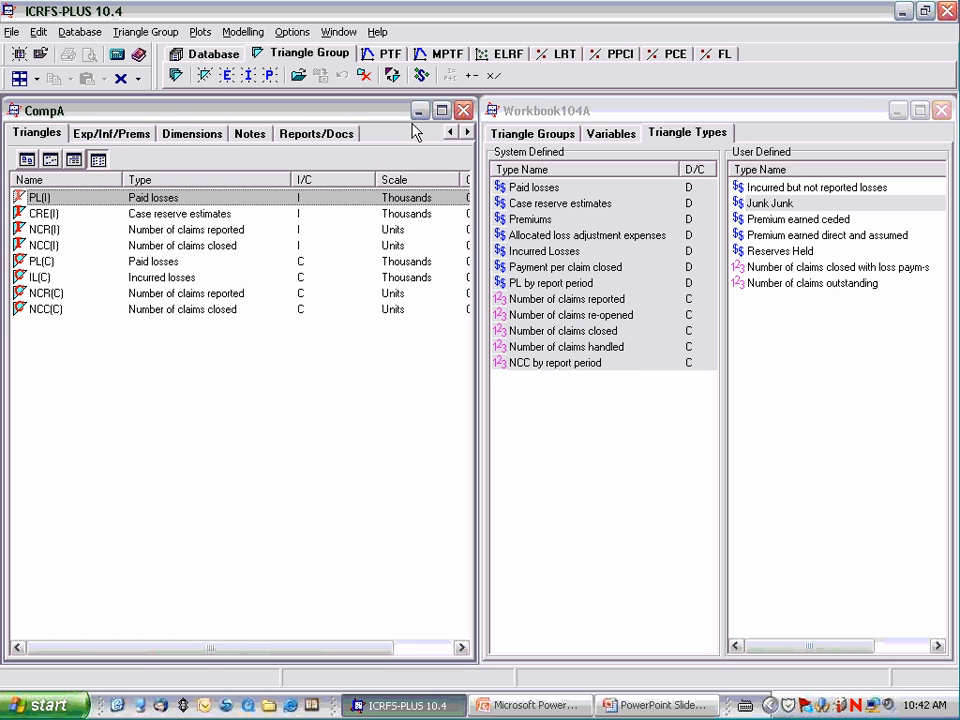
- Maximize CompA to review its datasets and models, close it, and display Workbook104A's triangle groups
click(442, 112)
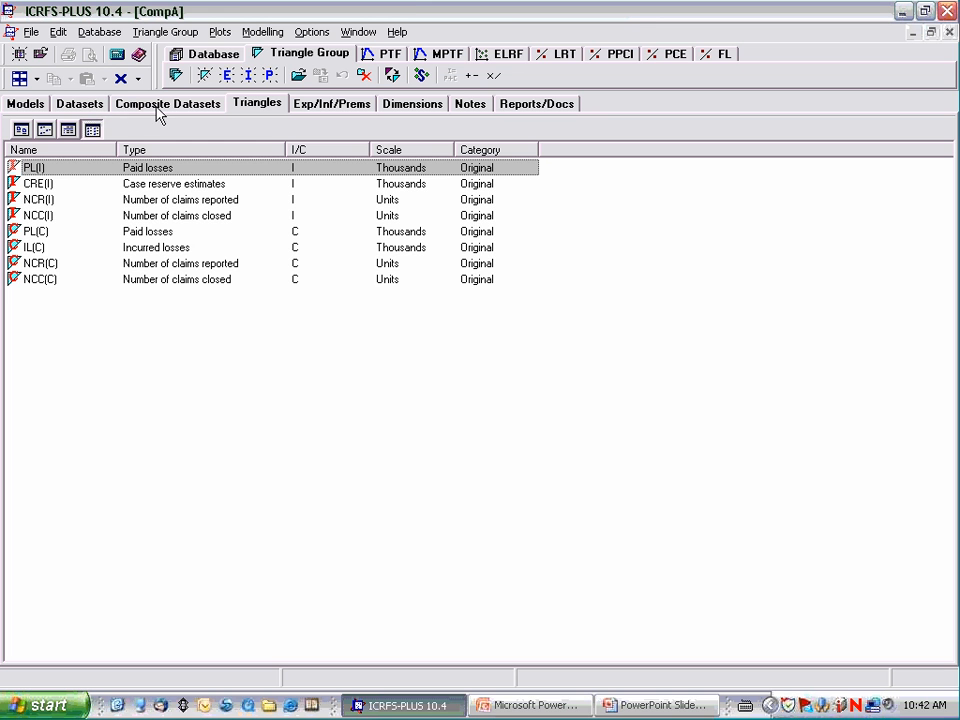
click(84, 106)
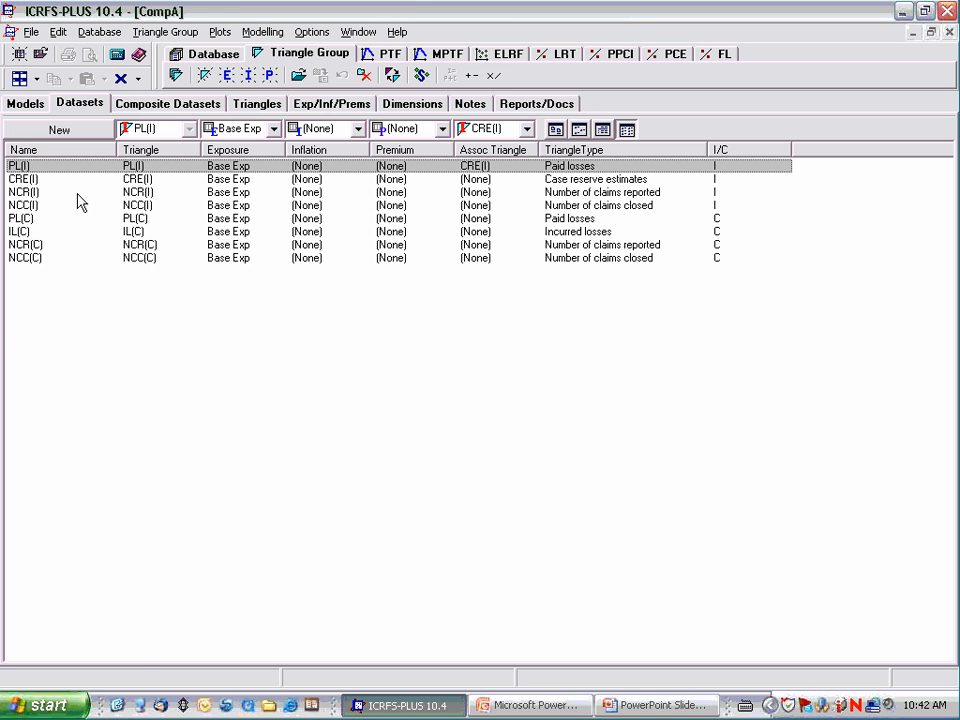
click(25, 103)
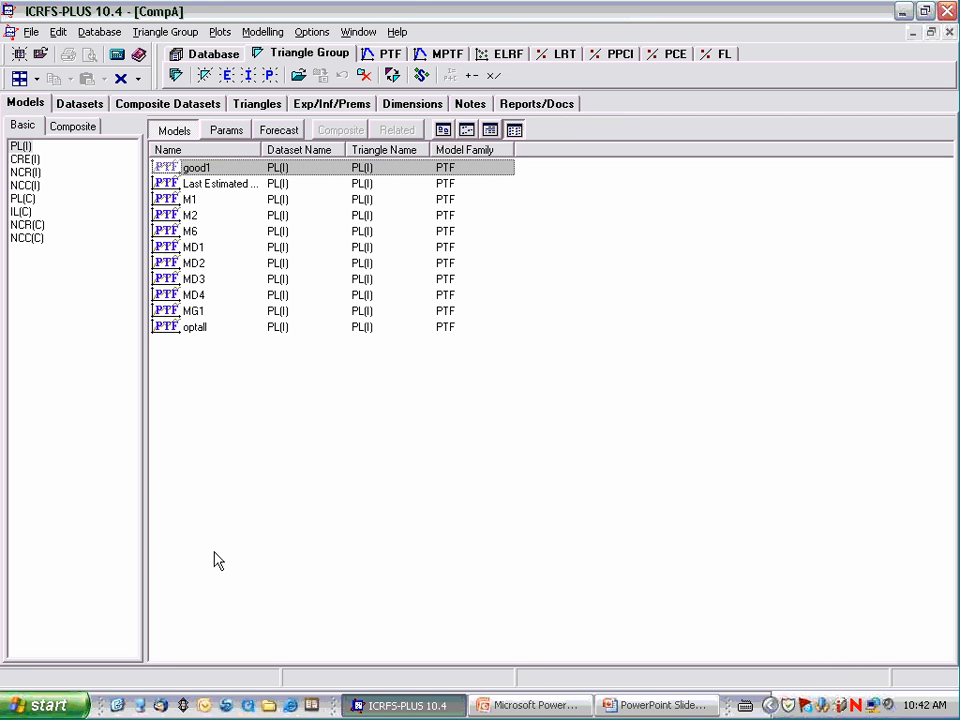
click(950, 33)
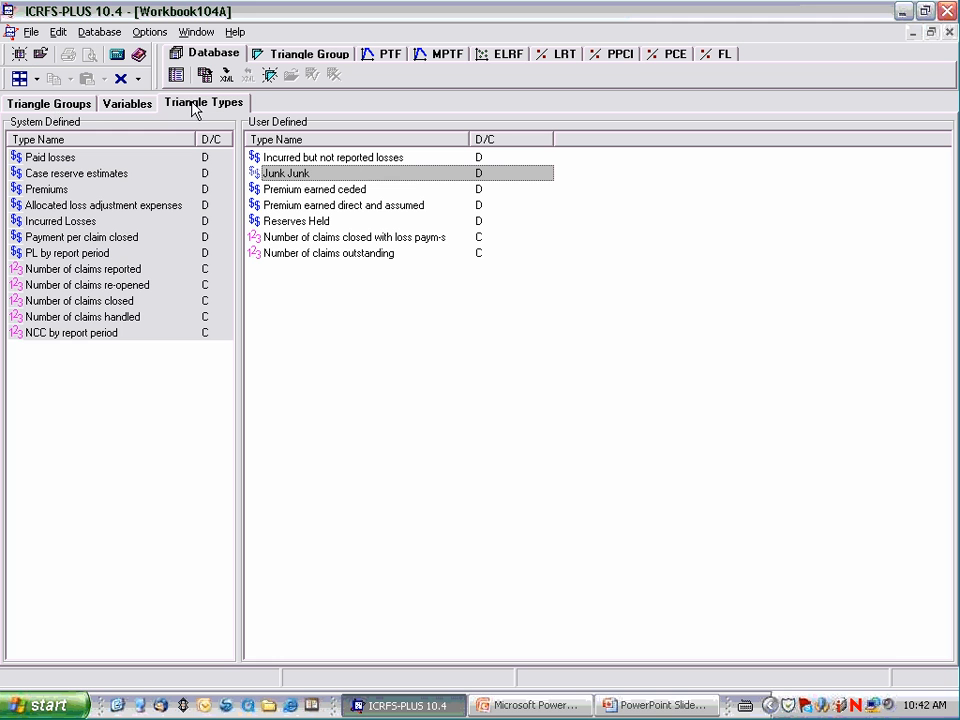
click(52, 105)
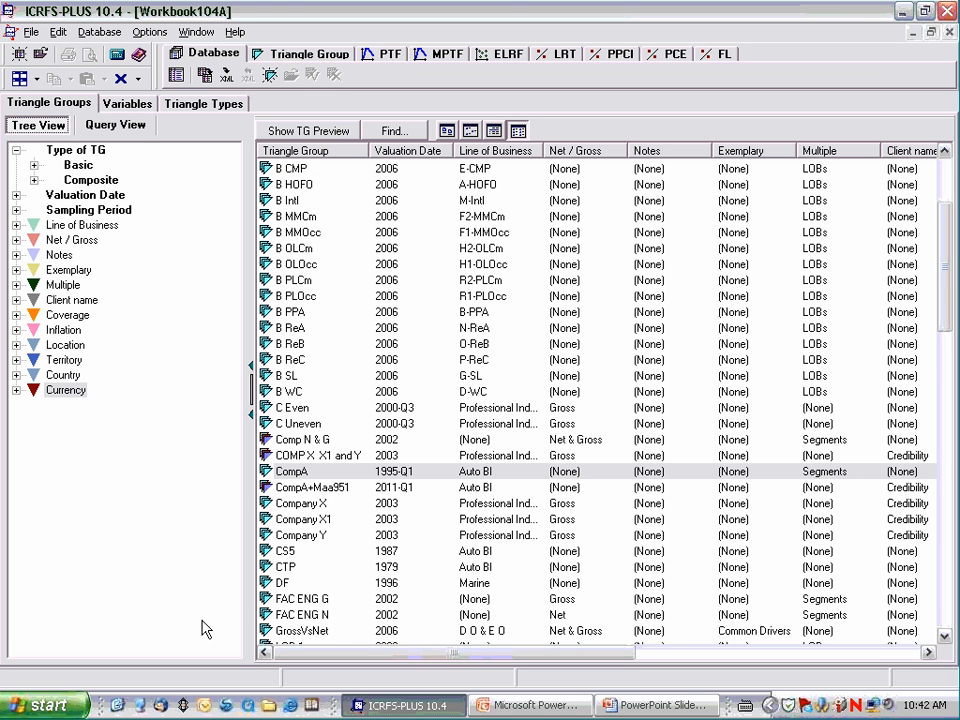
- Create a new Access database named test in the root of drive D and close Workbook104A
click(17, 58)
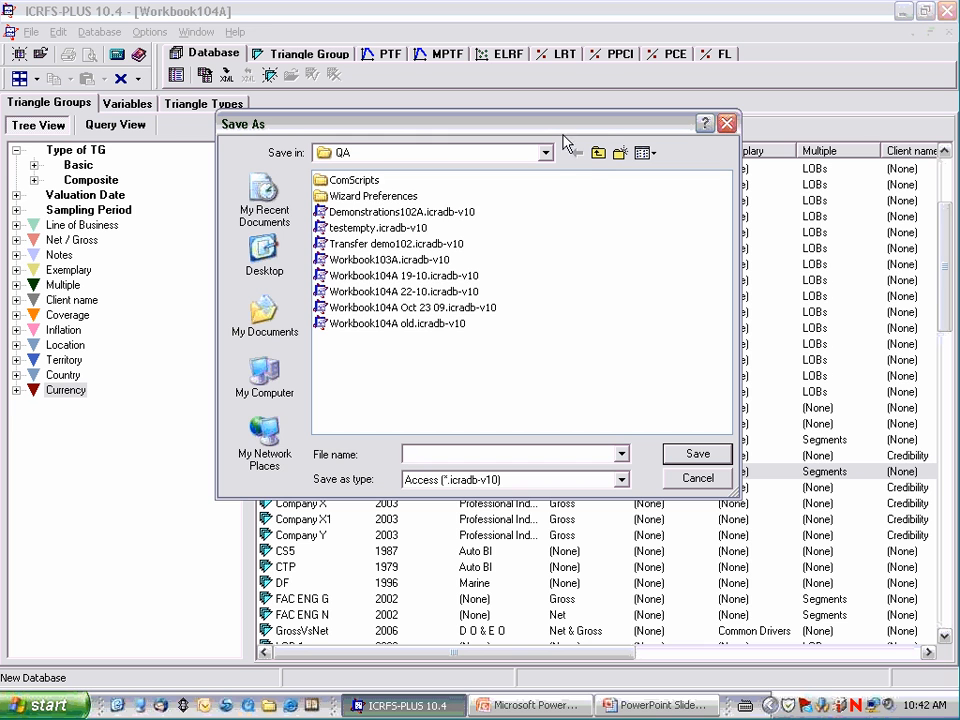
click(597, 154)
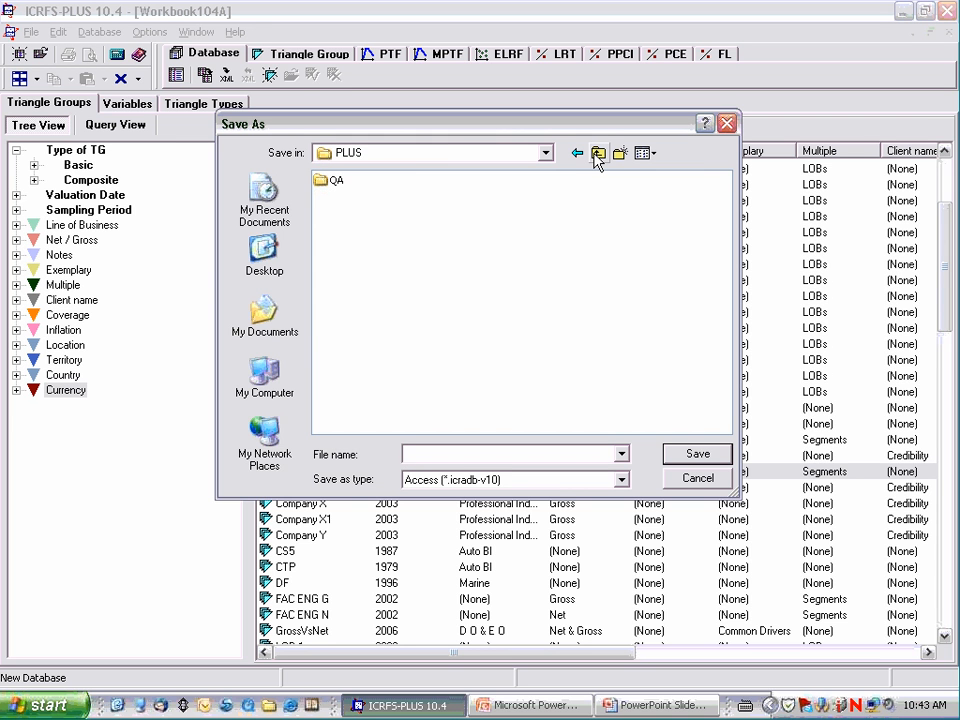
click(597, 154)
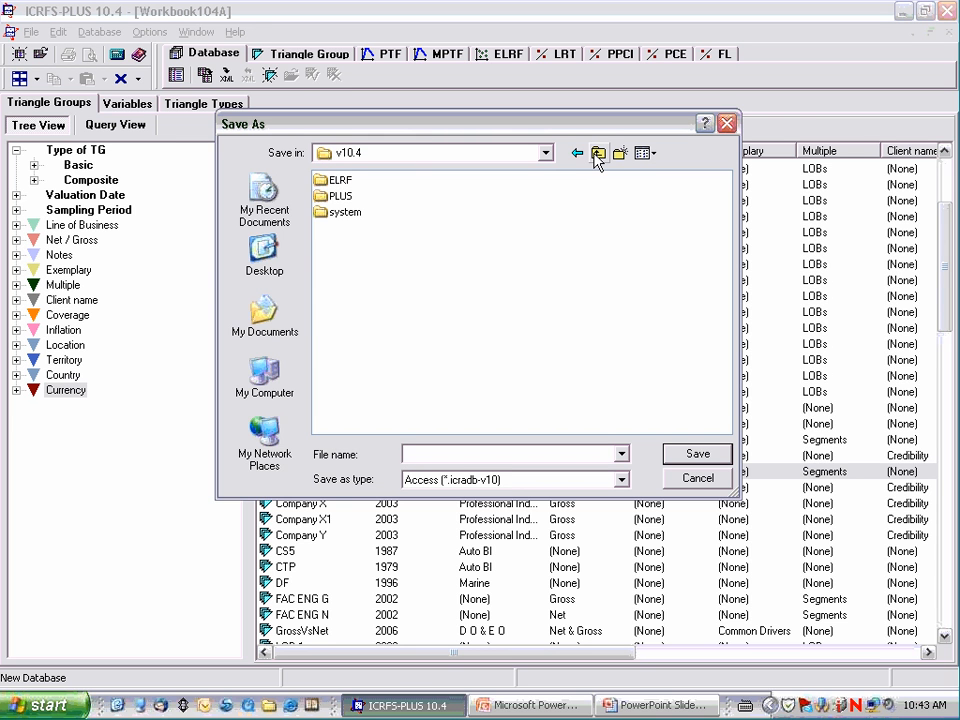
click(597, 154)
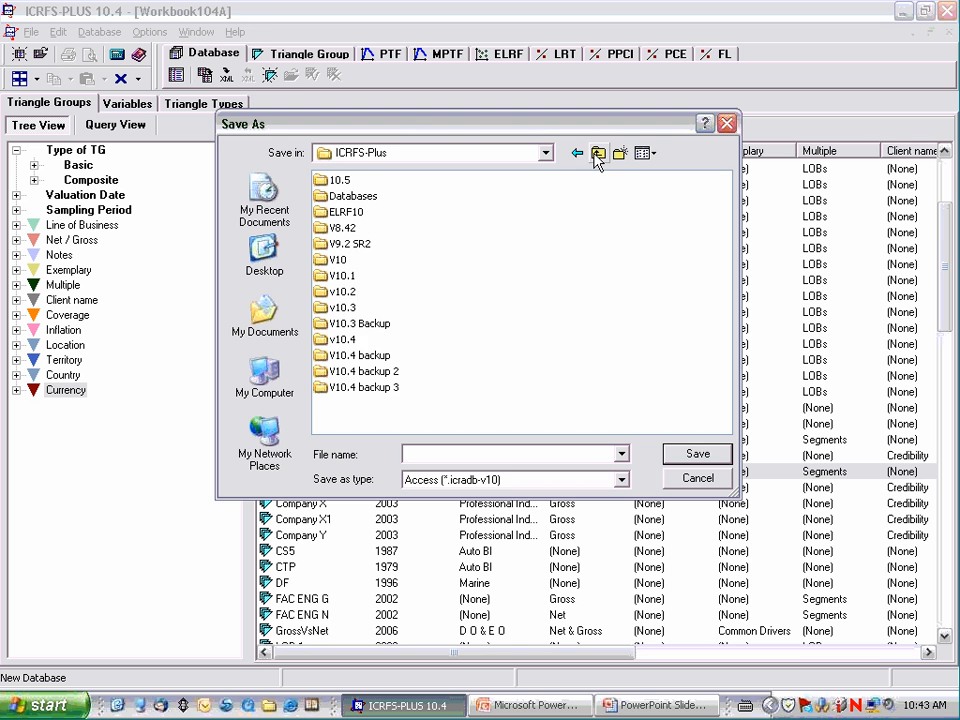
click(597, 154)
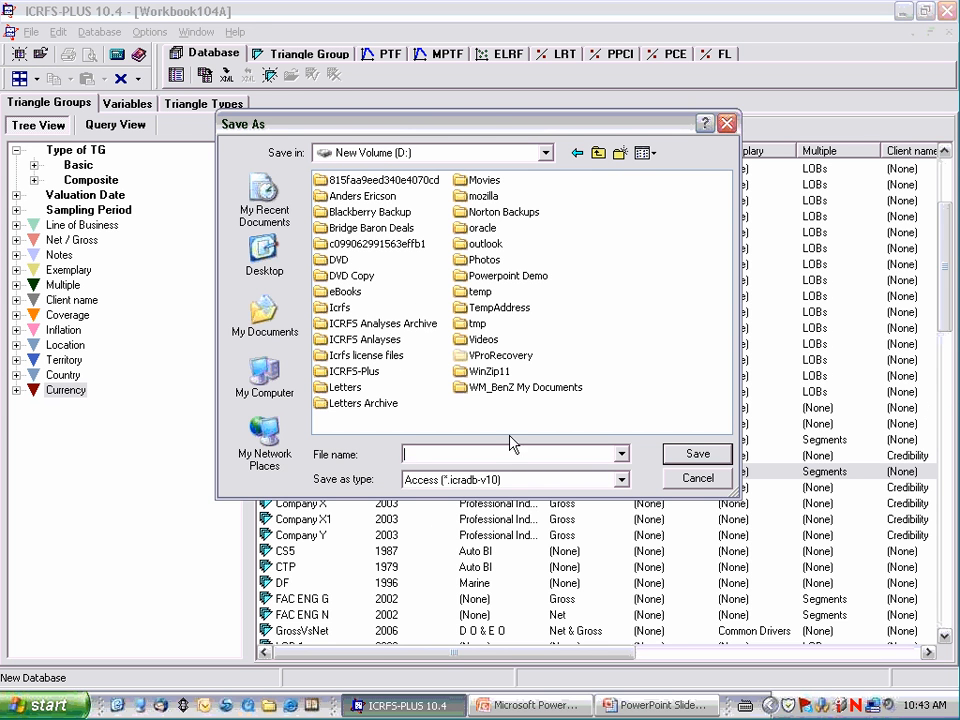
text(test)
click(693, 458)
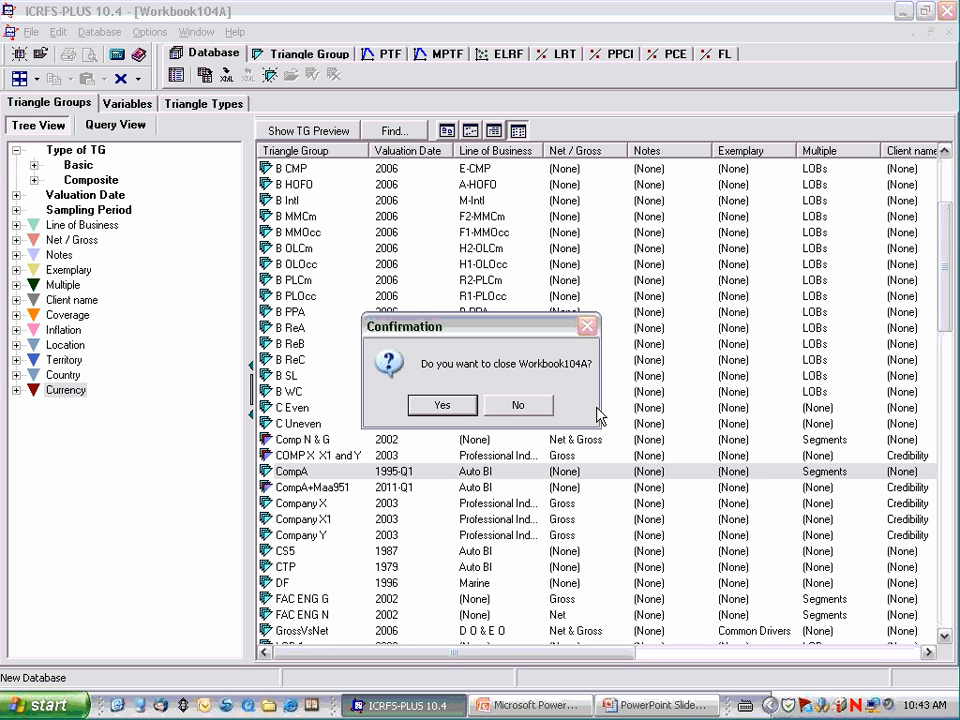
click(452, 405)
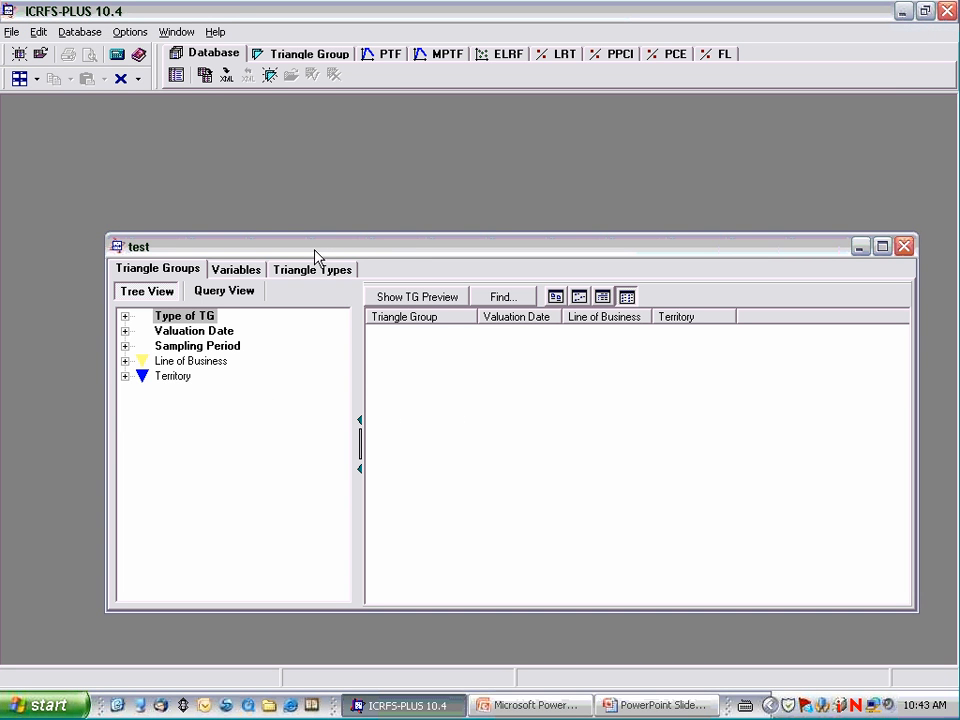
- Delete the default variables Line of Business and Territory from the test database
drag(315, 252, 298, 223)
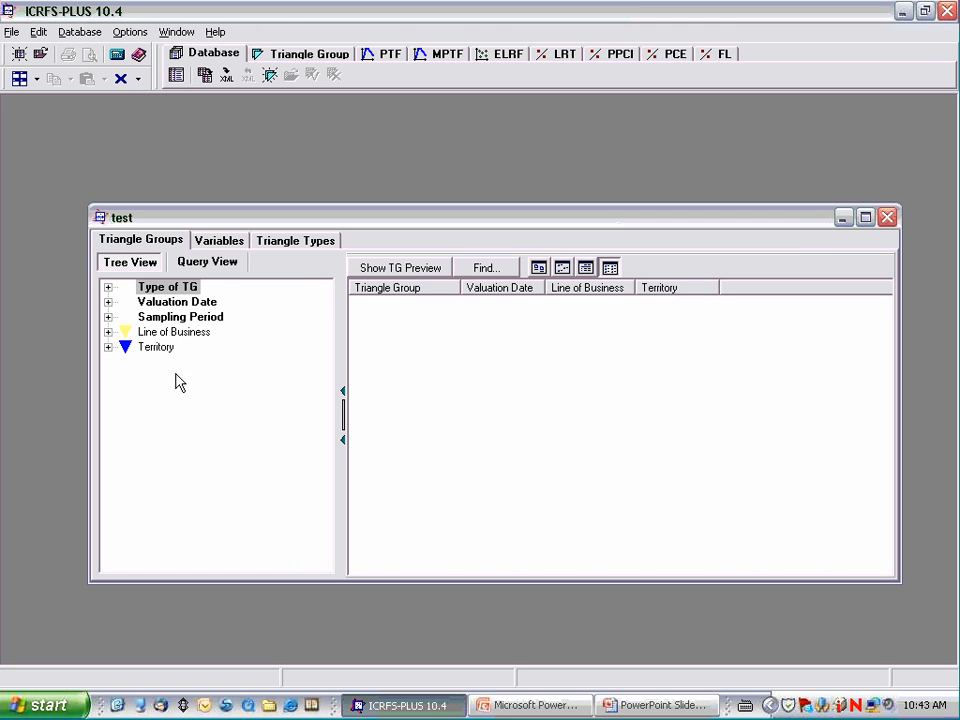
click(214, 244)
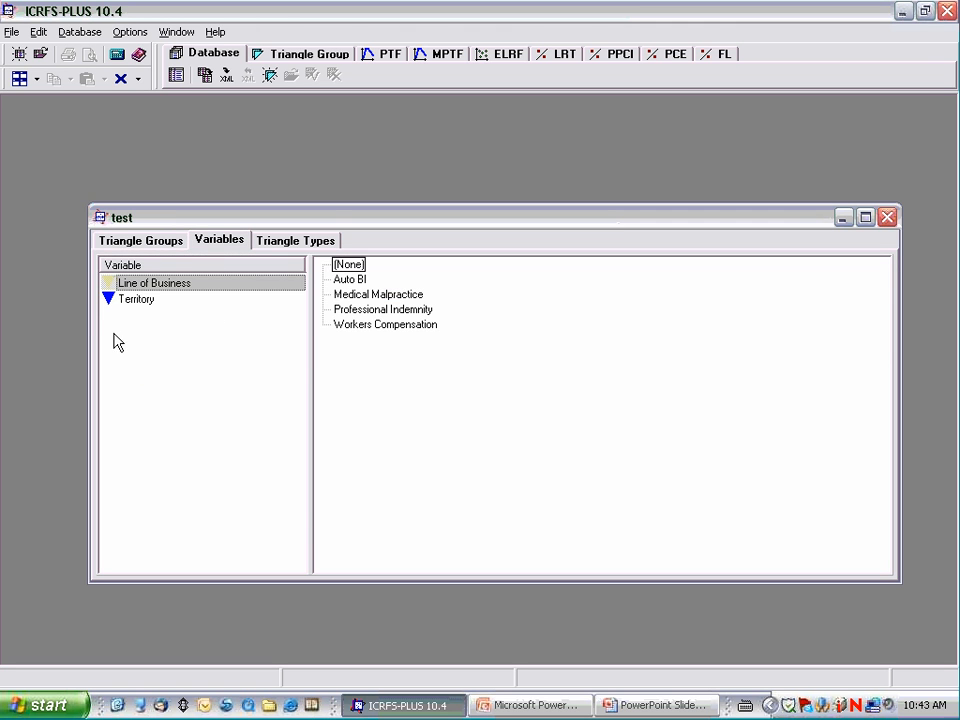
click(130, 305)
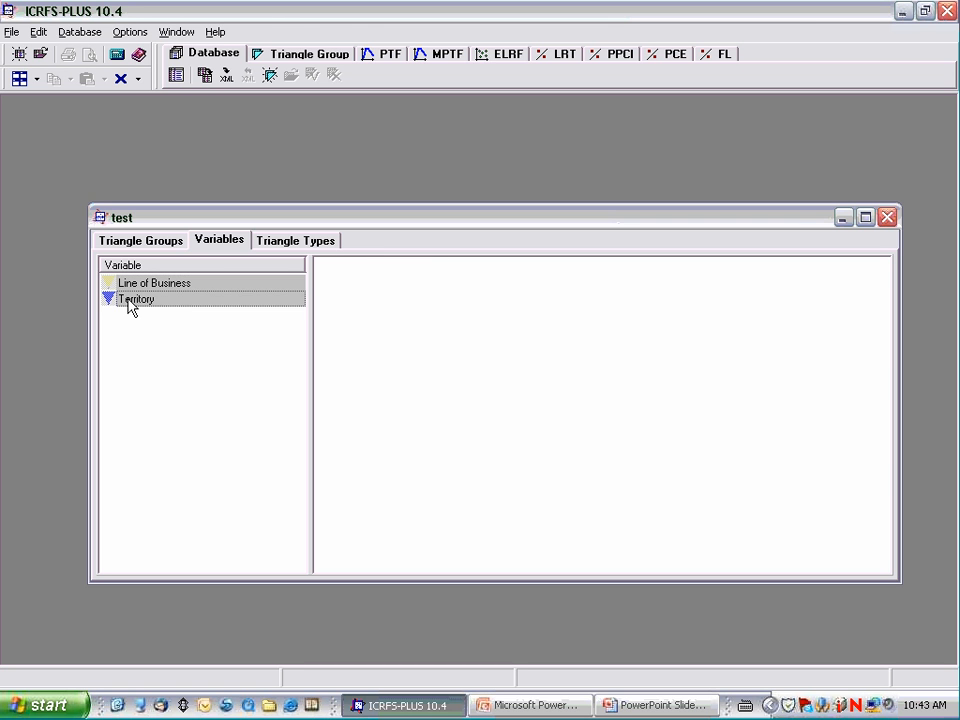
right_click(130, 304)
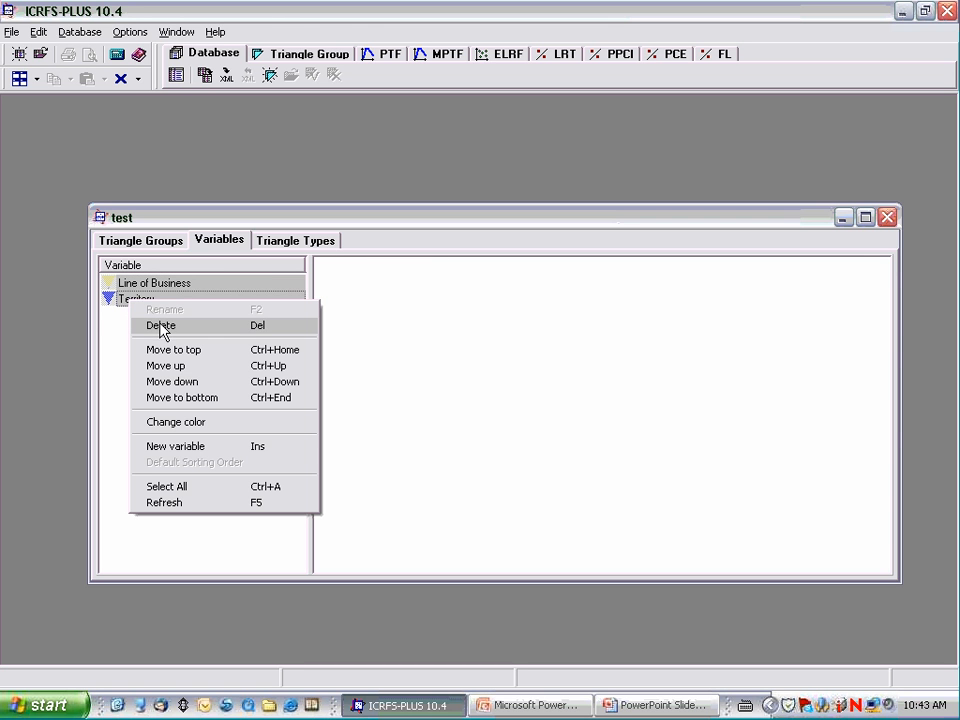
click(160, 327)
click(574, 398)
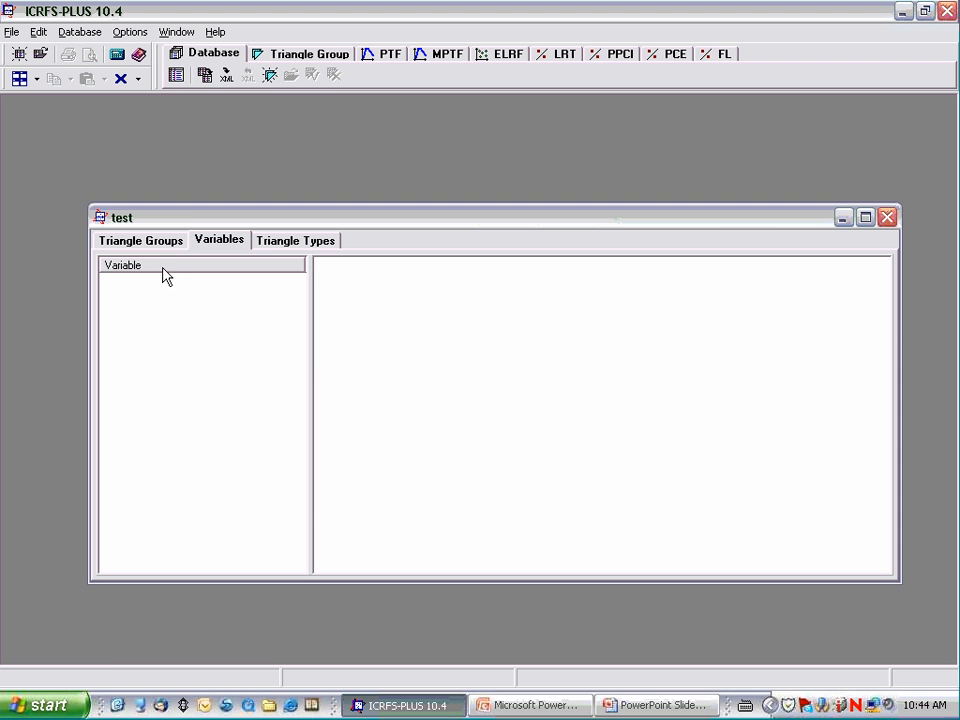
- Try to open the test database as the other database for a transfer
click(203, 78)
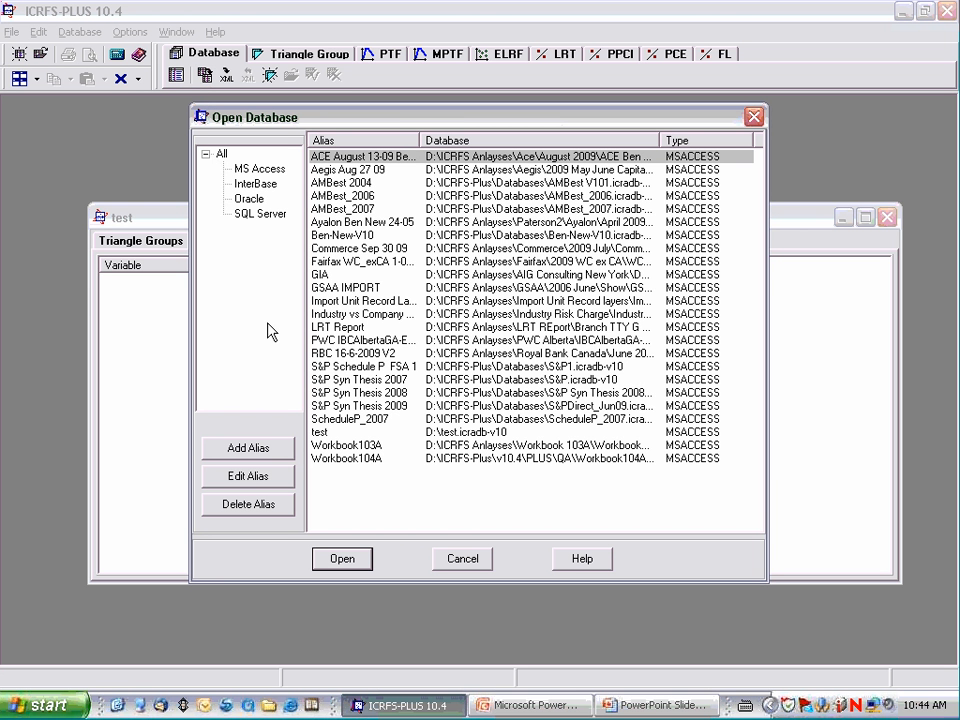
click(323, 433)
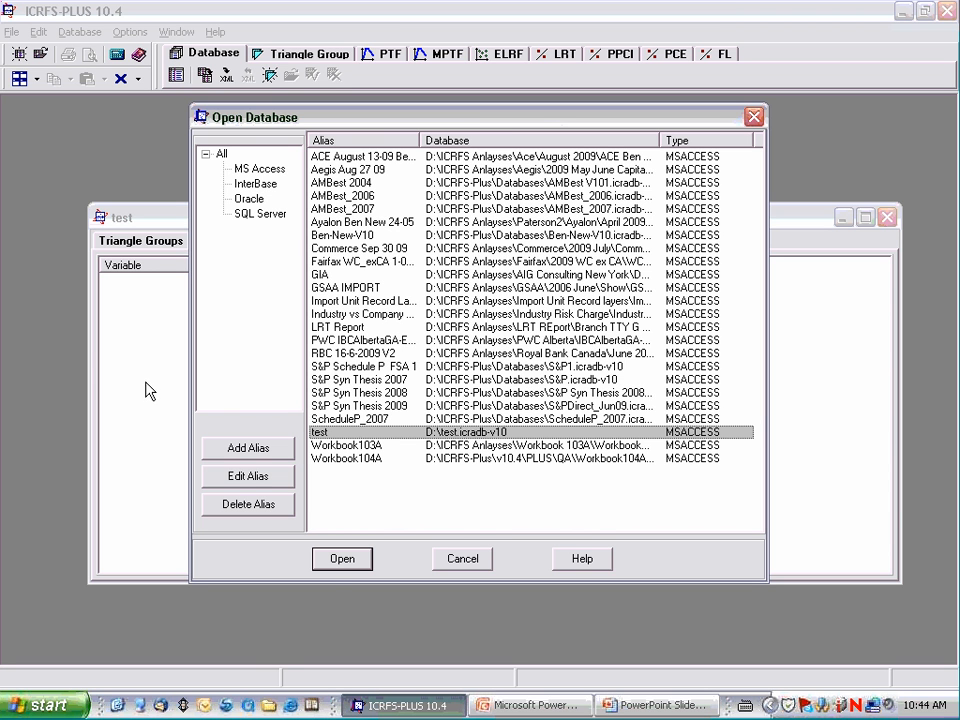
click(341, 559)
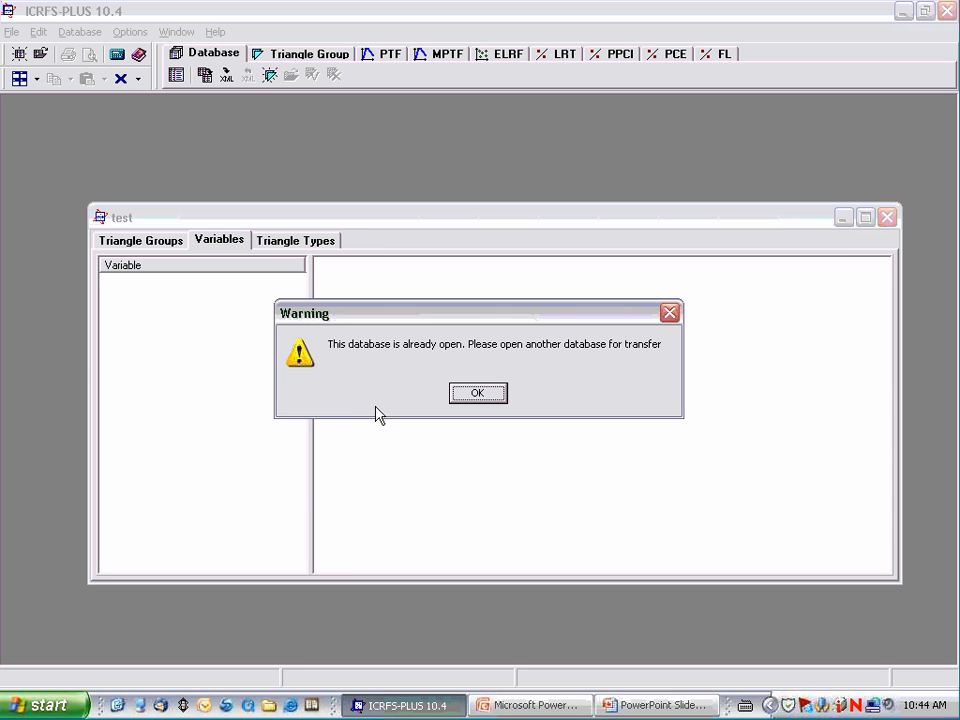
click(480, 393)
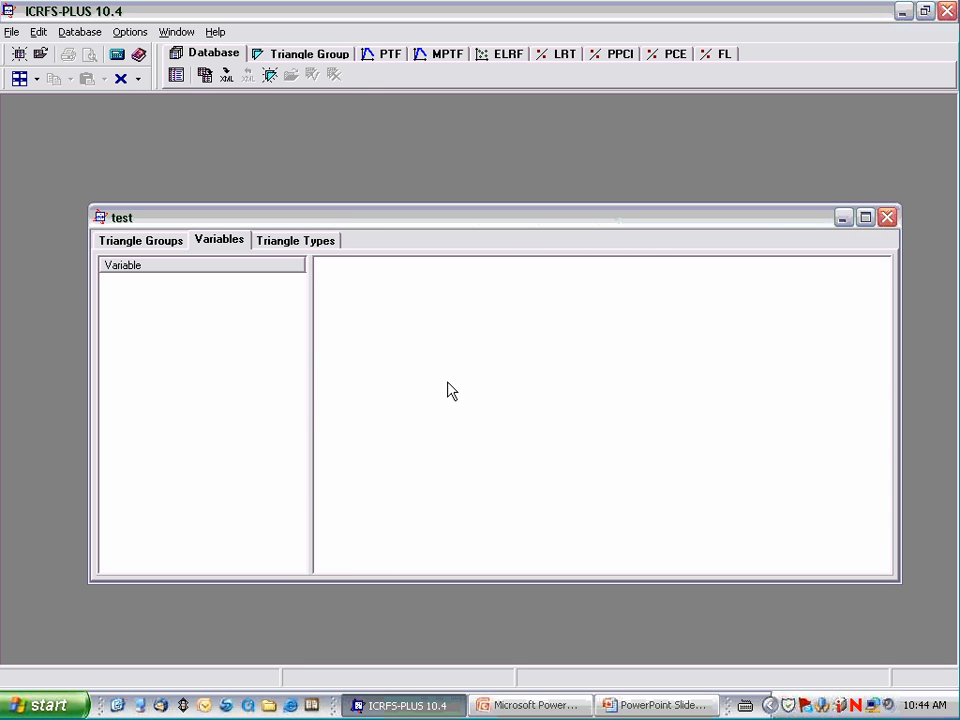
- Open Workbook104A as the transfer database and tile it side by side with the test database
click(205, 79)
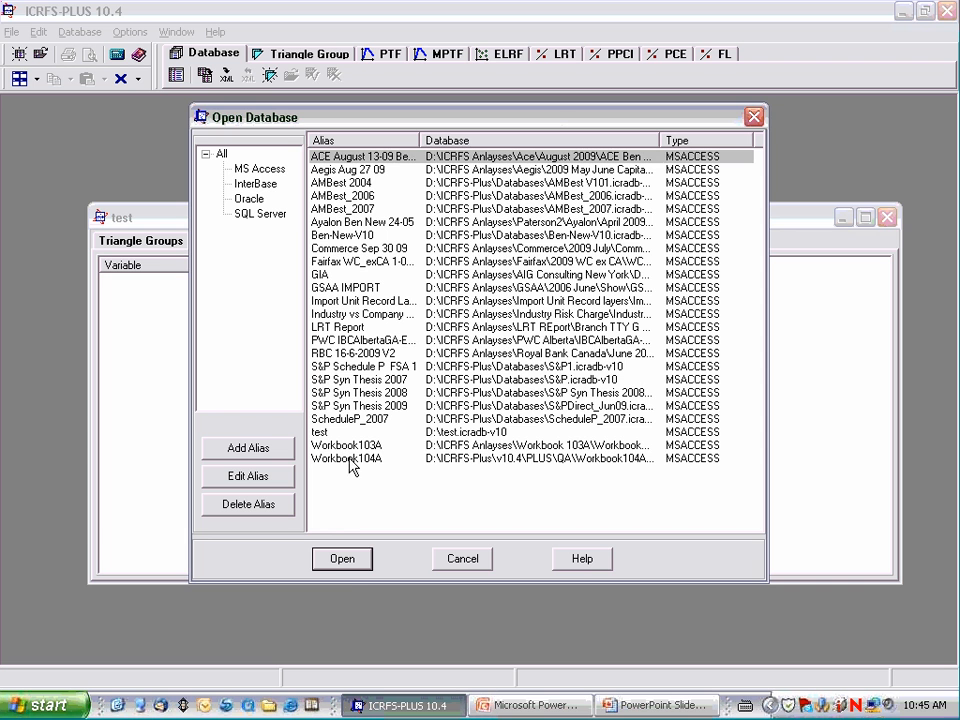
click(350, 459)
click(342, 560)
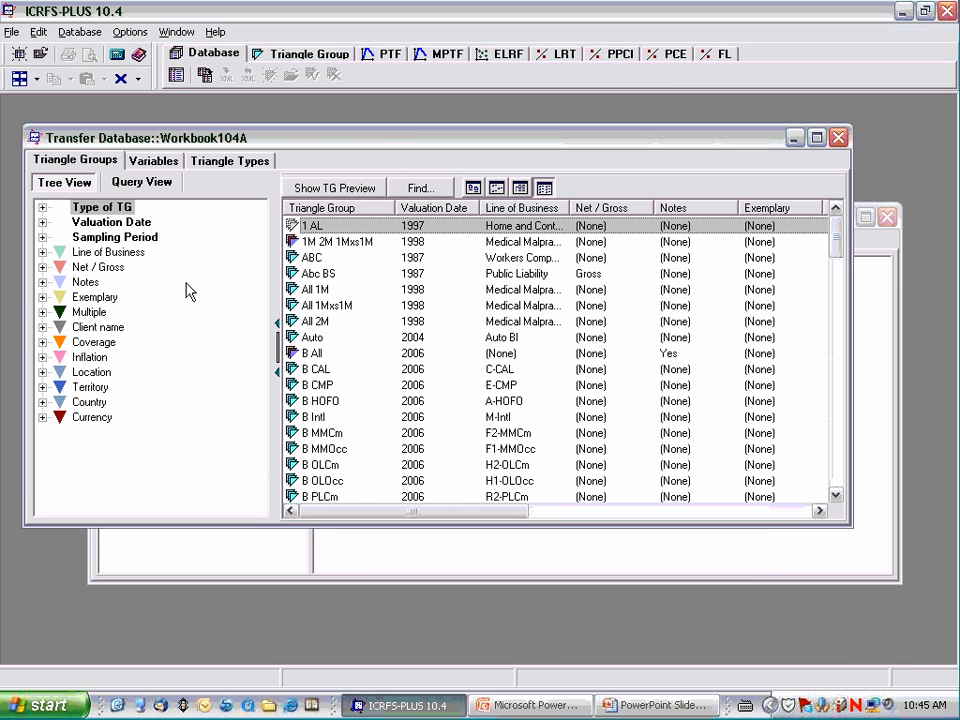
click(18, 82)
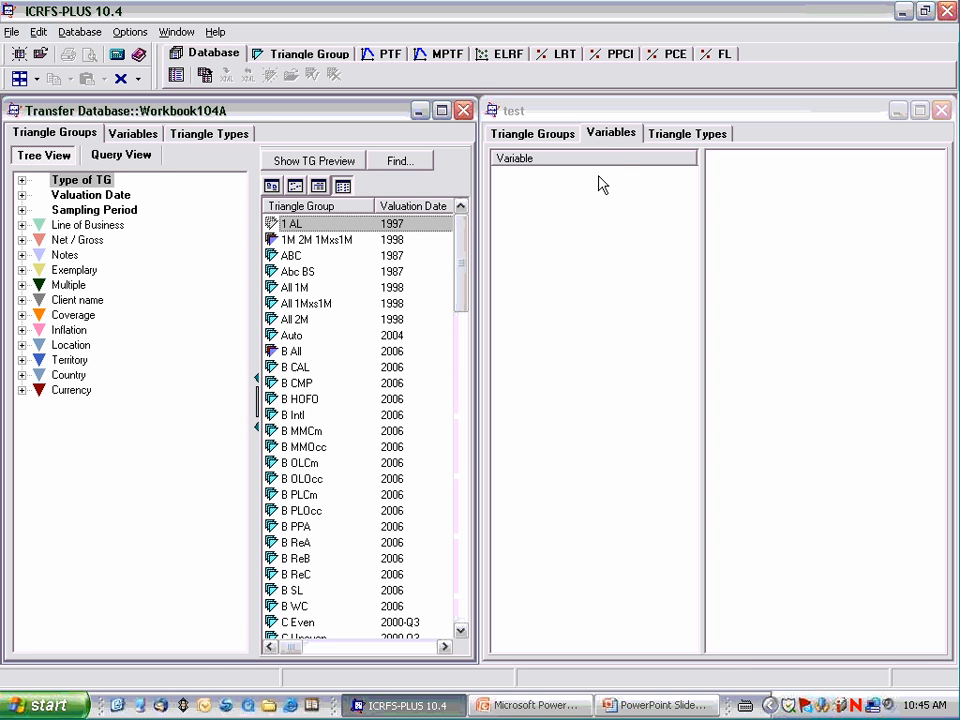
click(629, 115)
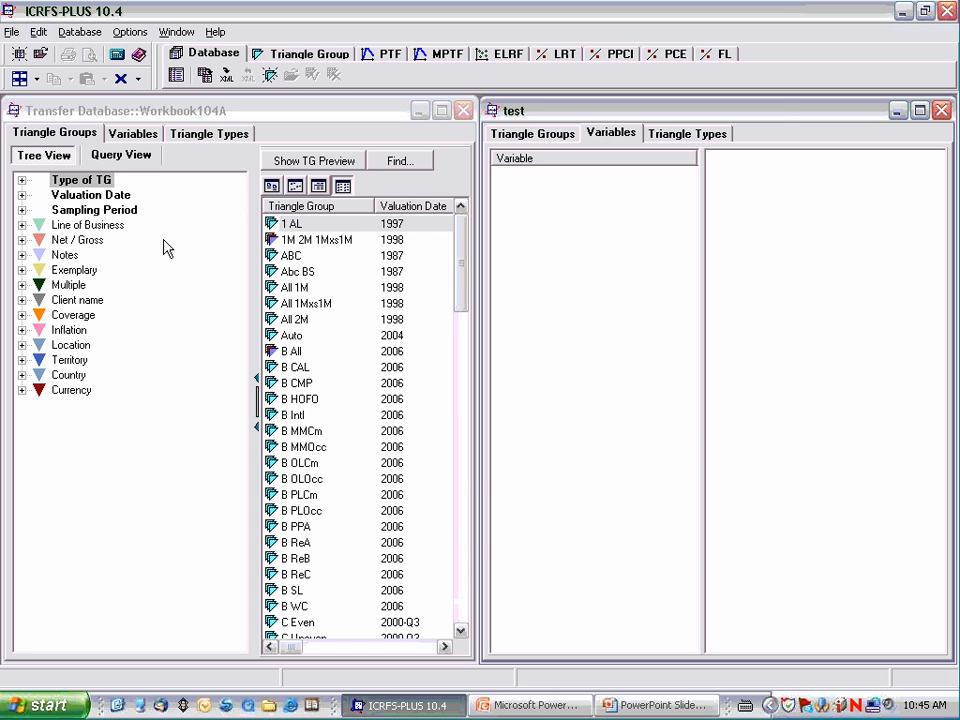
- Filter Workbook104A to Multiple = LOBs and transfer all the listed triangle groups into the test database's triangle groups
click(22, 286)
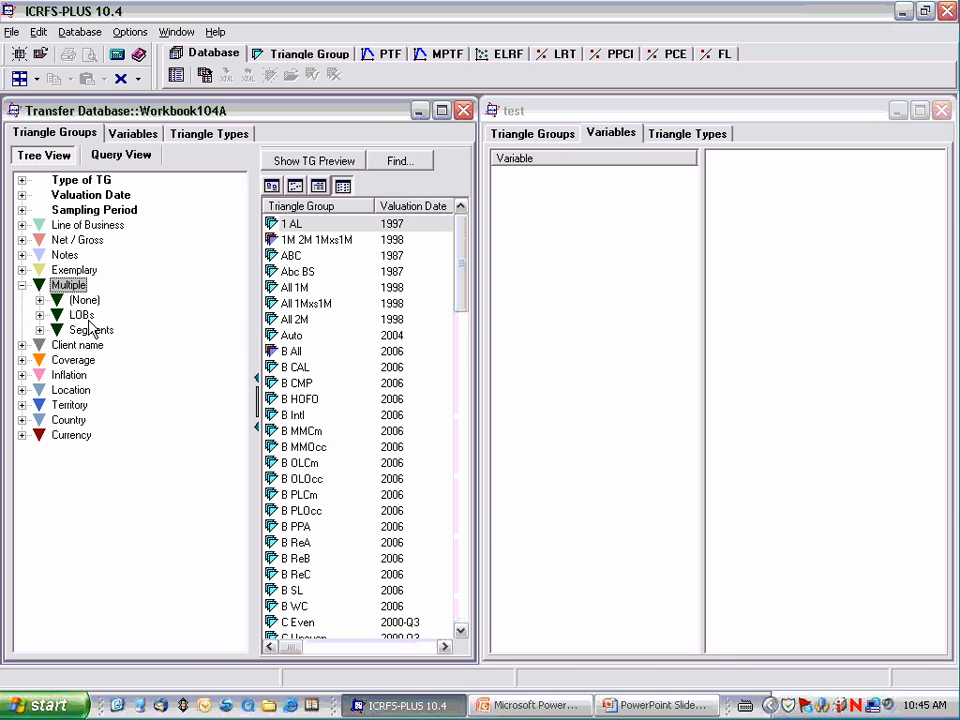
click(80, 316)
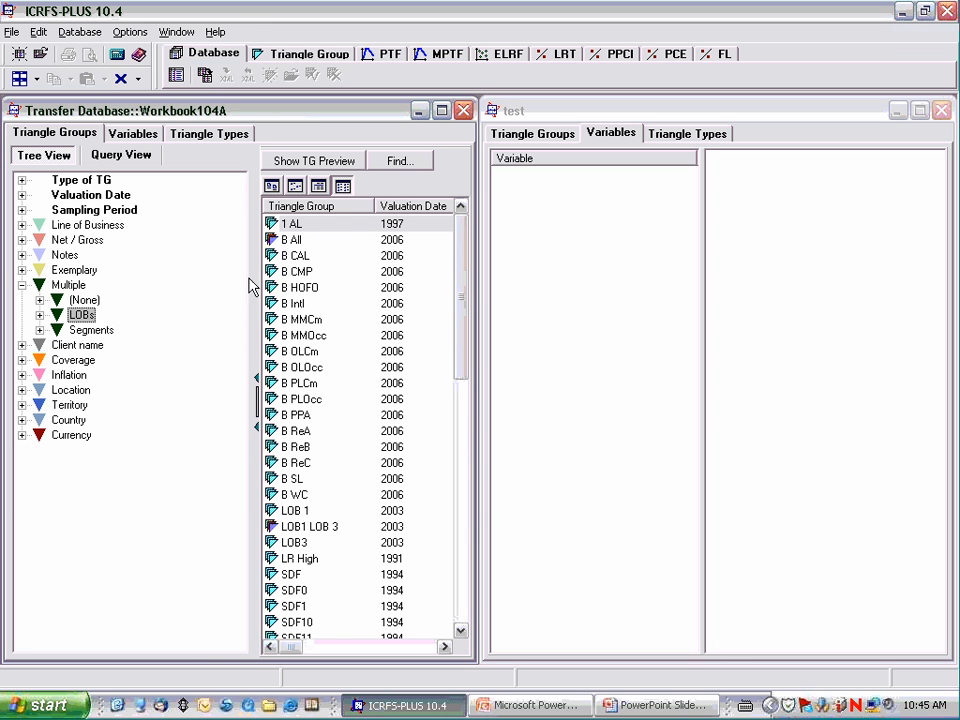
click(270, 228)
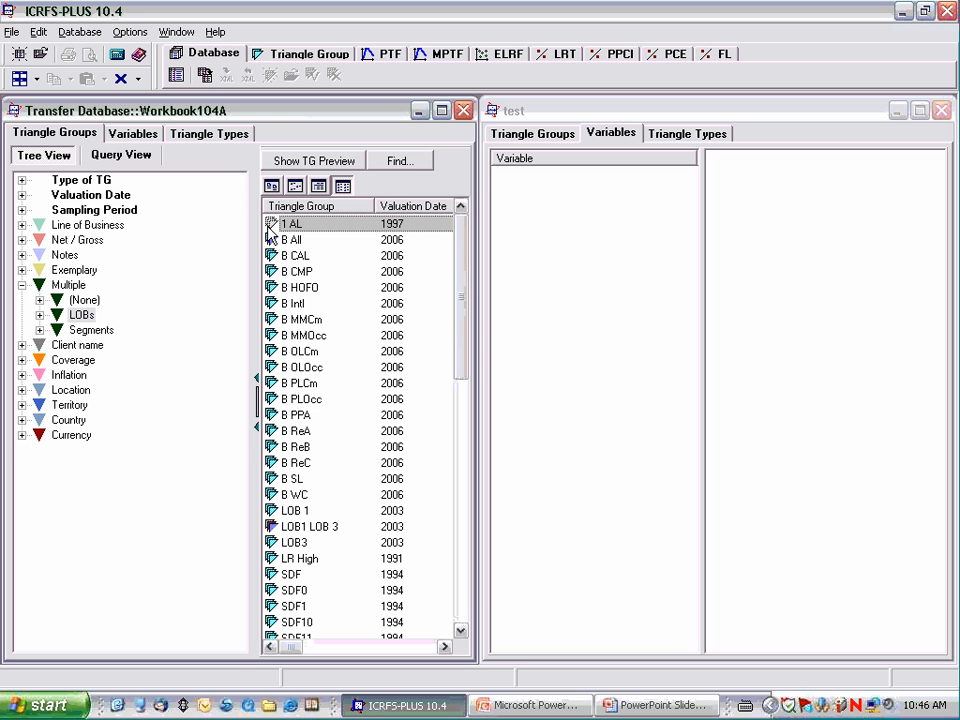
key(ctrl+a)
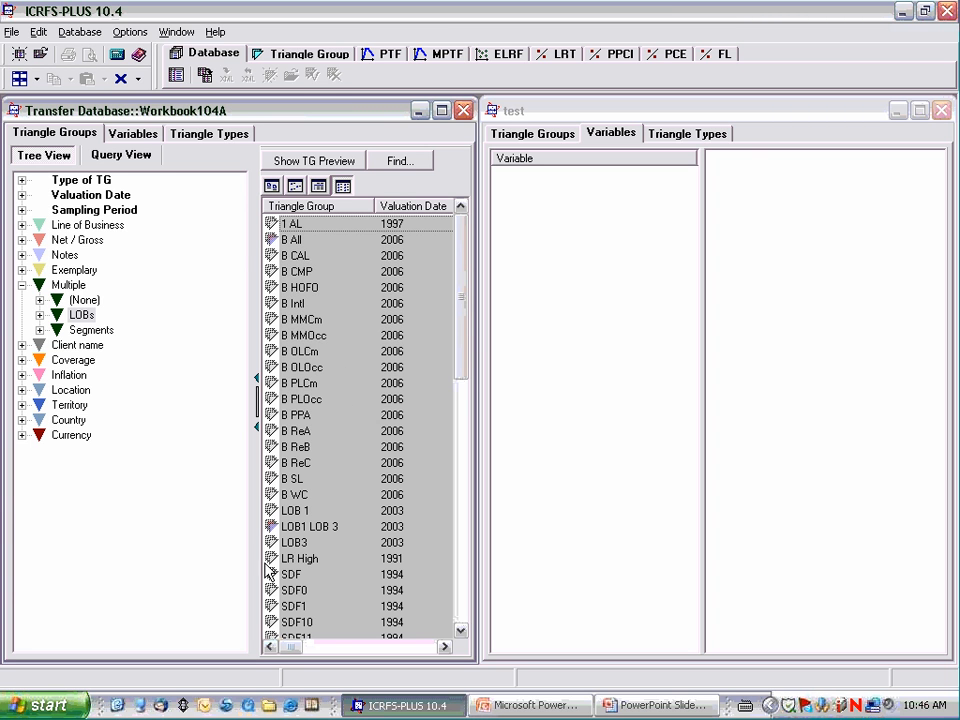
click(272, 352)
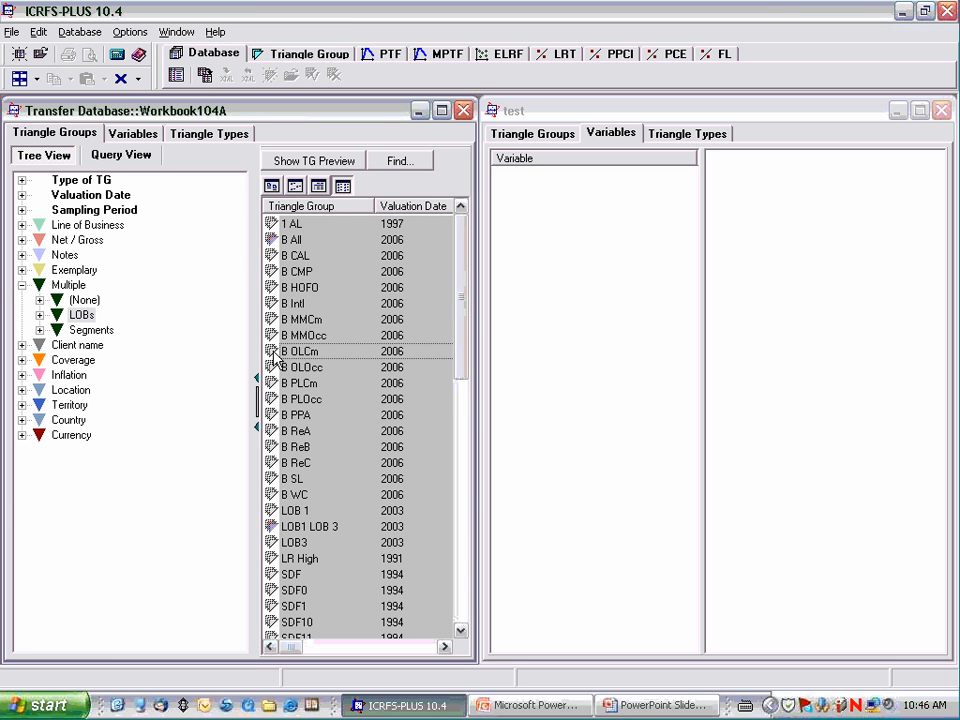
drag(274, 357, 761, 367)
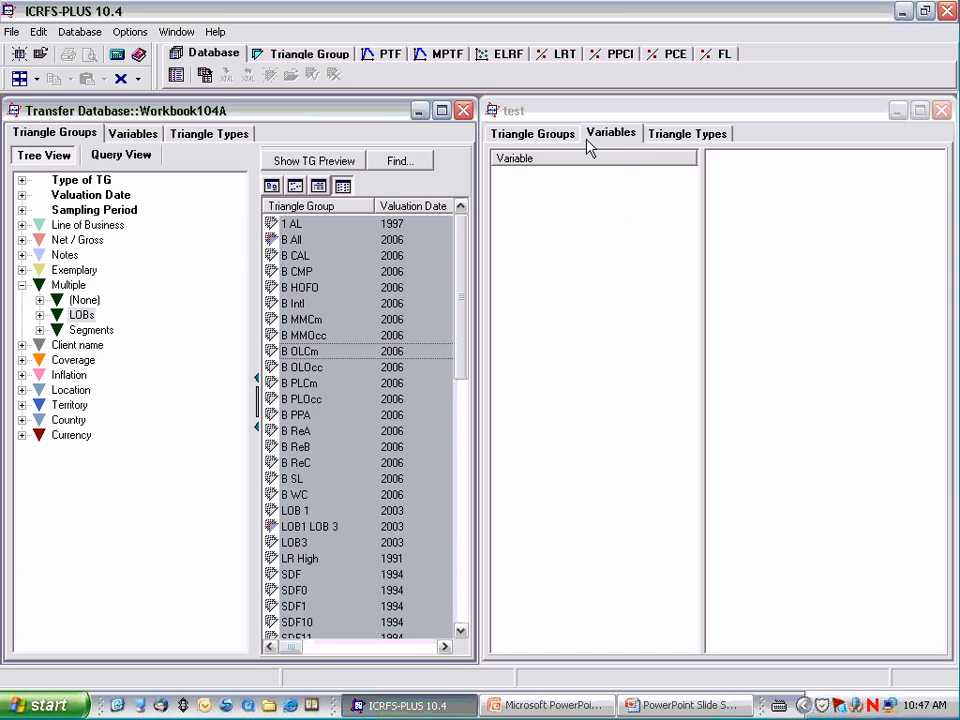
click(535, 143)
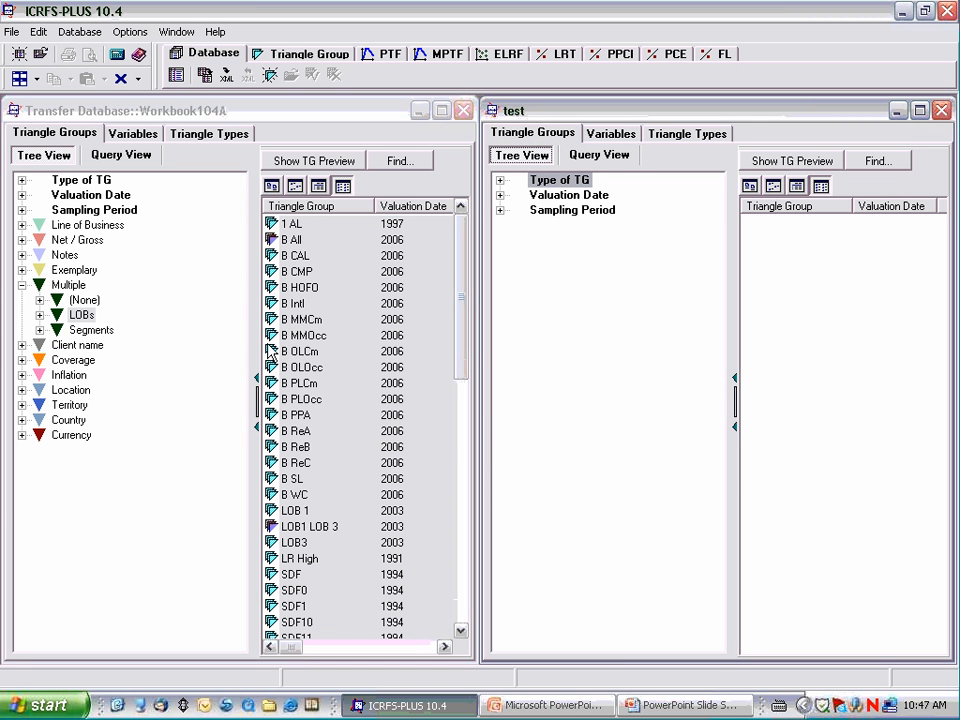
drag(269, 369, 777, 360)
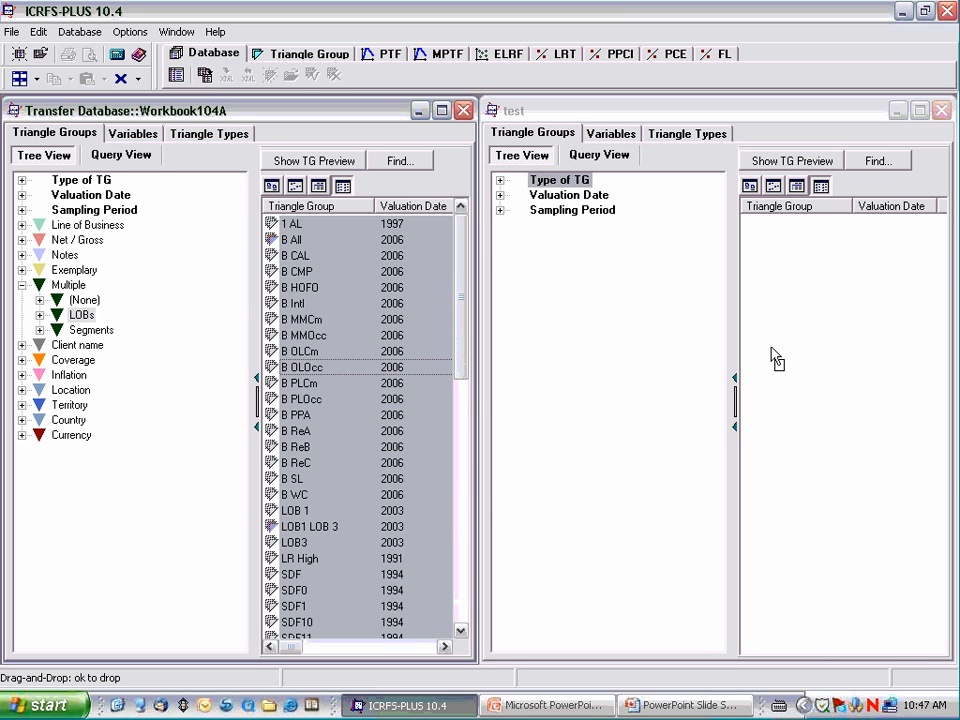
drag(777, 360, 777, 360)
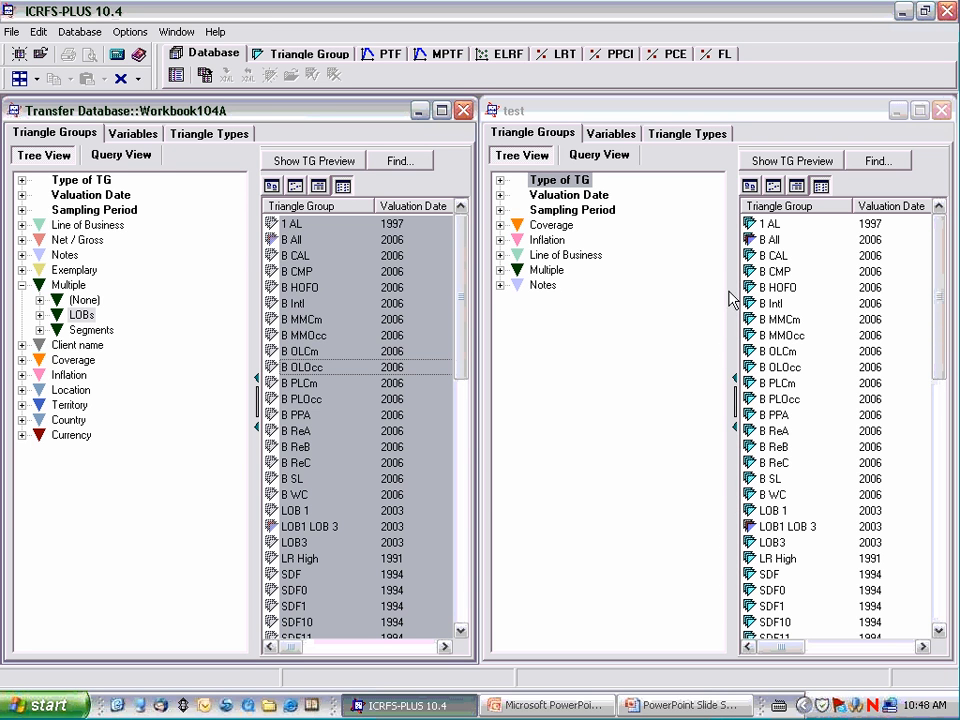
- Hide the variable trees in both databases and preview triangle group B CAL in each to compare their contents
click(737, 410)
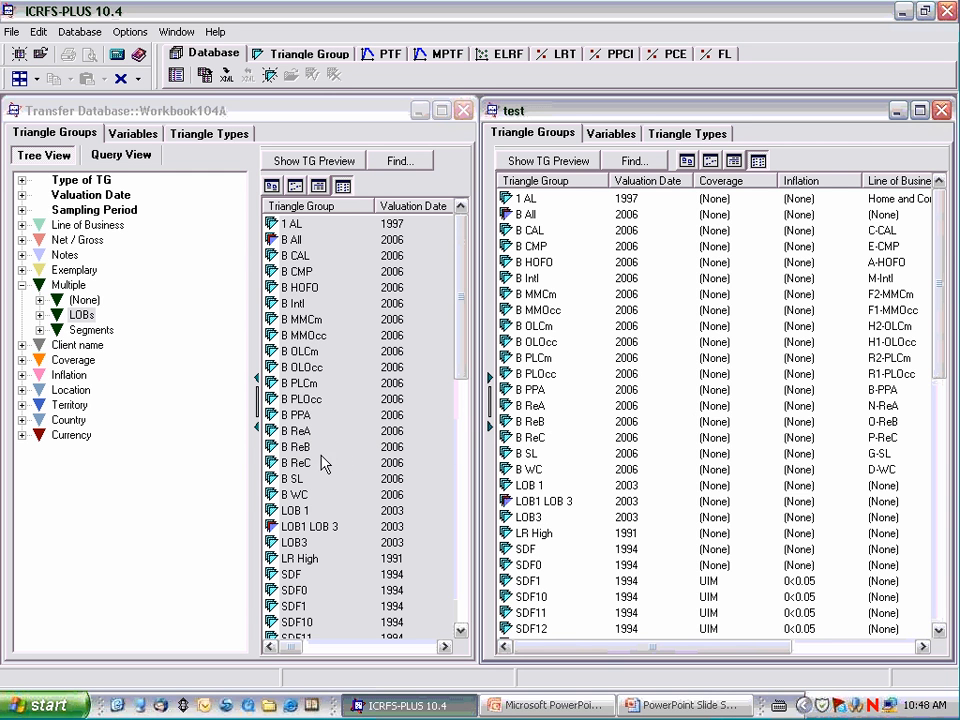
click(258, 400)
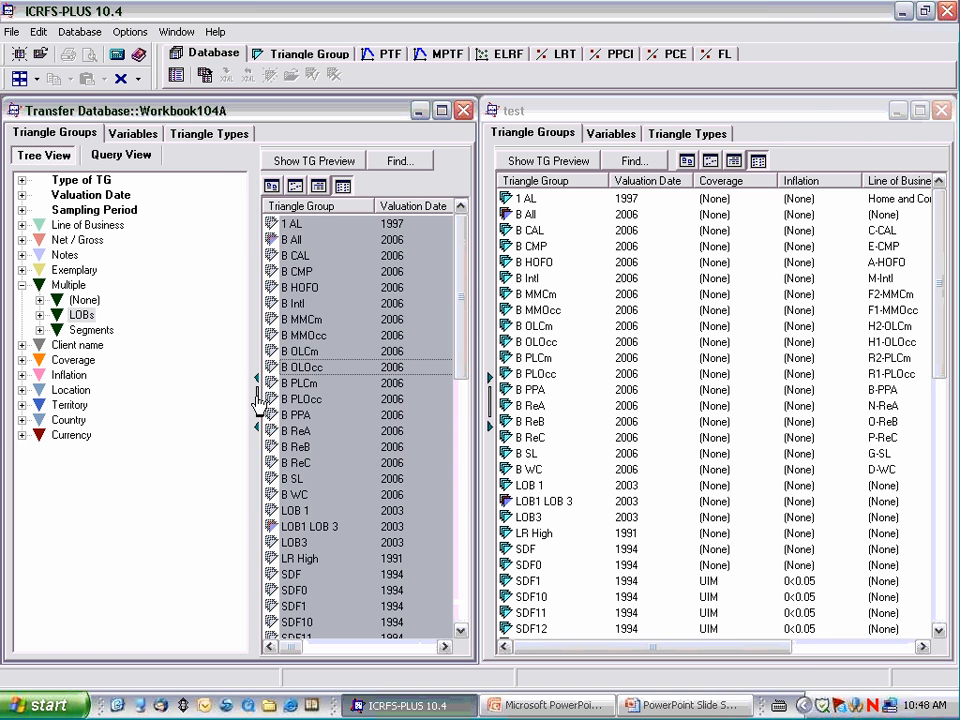
click(258, 398)
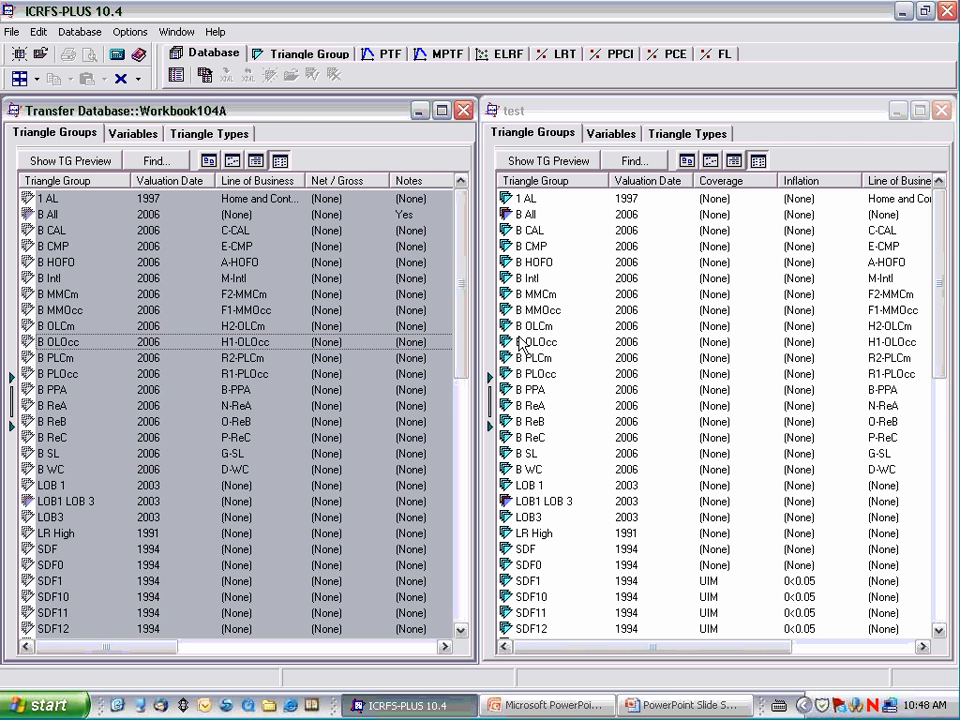
click(521, 232)
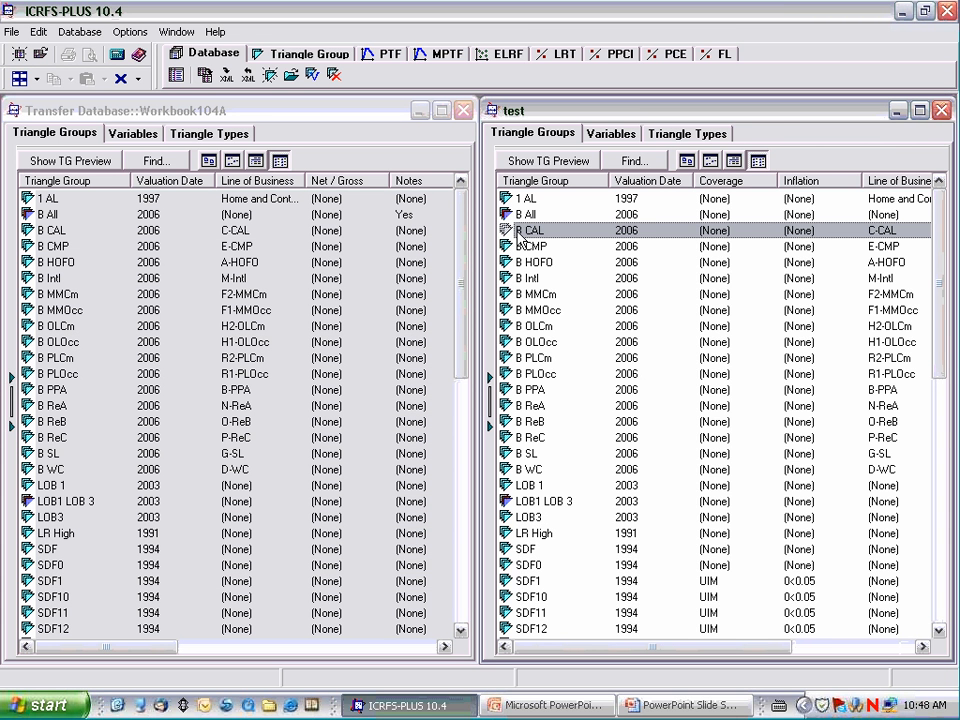
click(549, 163)
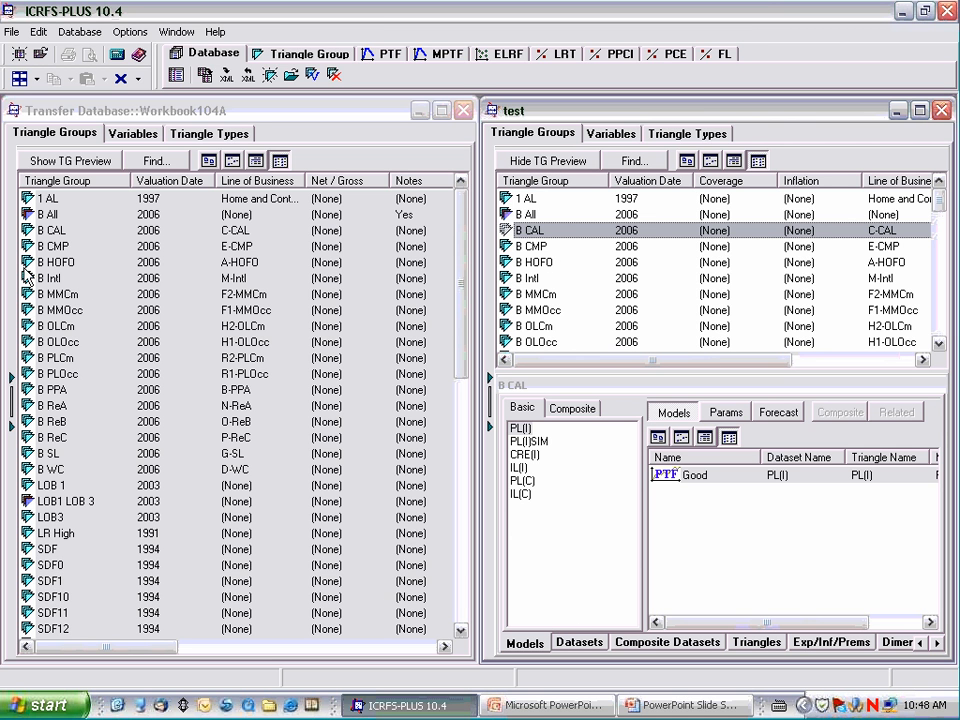
click(30, 232)
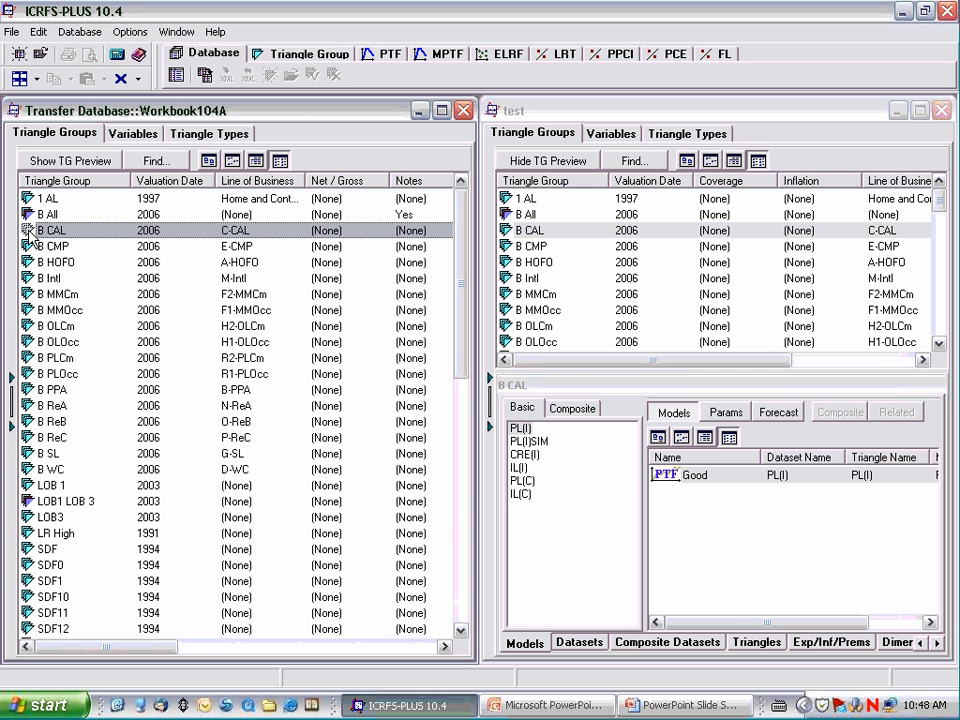
click(49, 161)
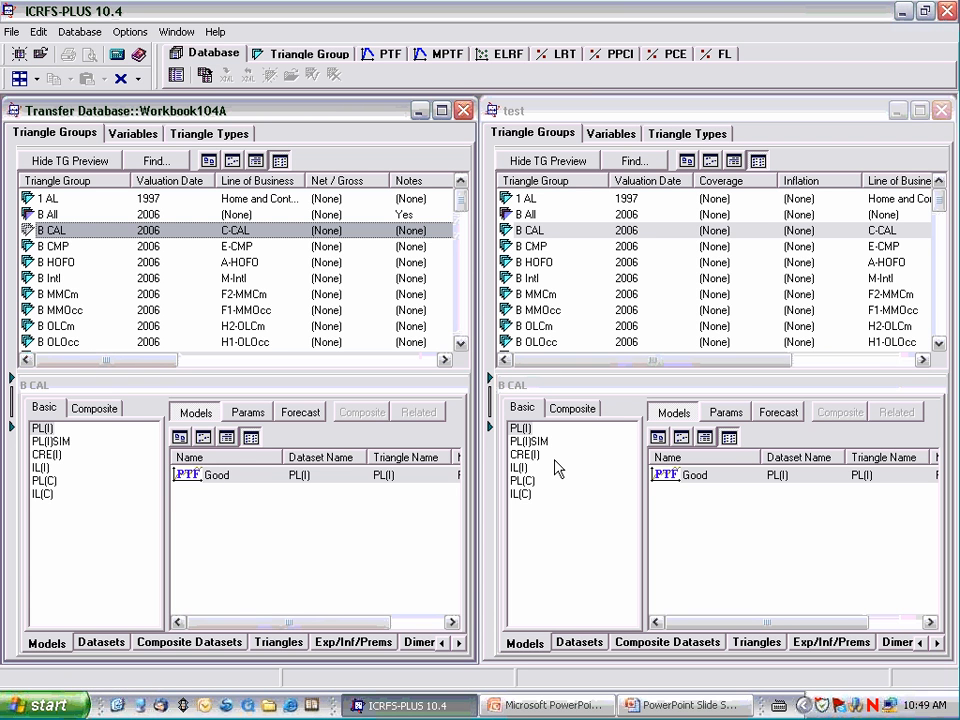
- Delete the PTF model Good from triangle group B CAL in the test database
right_click(678, 482)
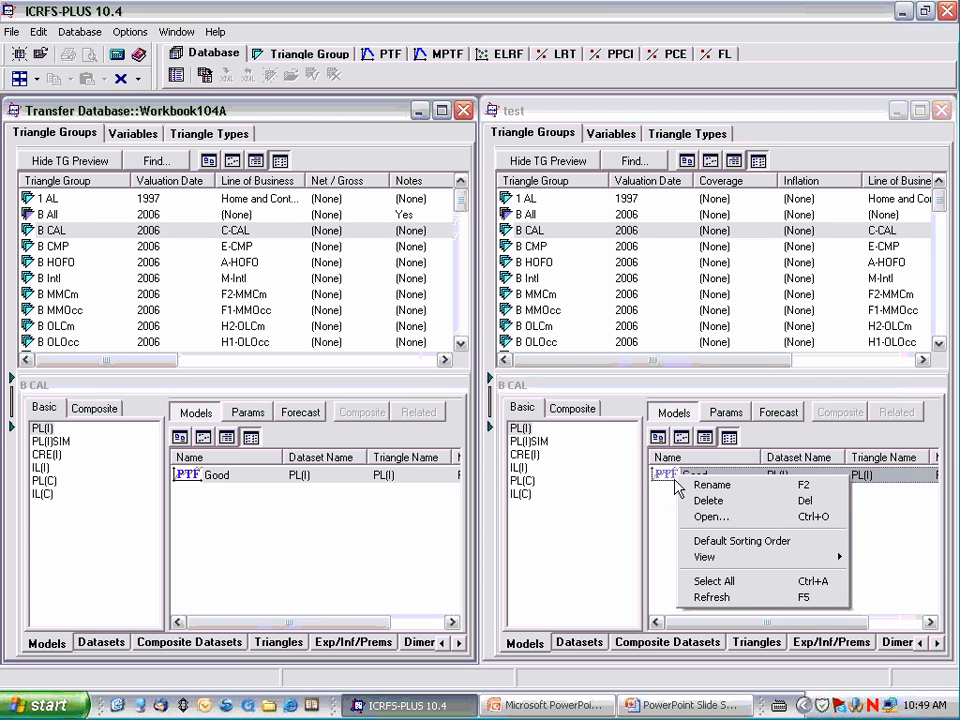
click(692, 500)
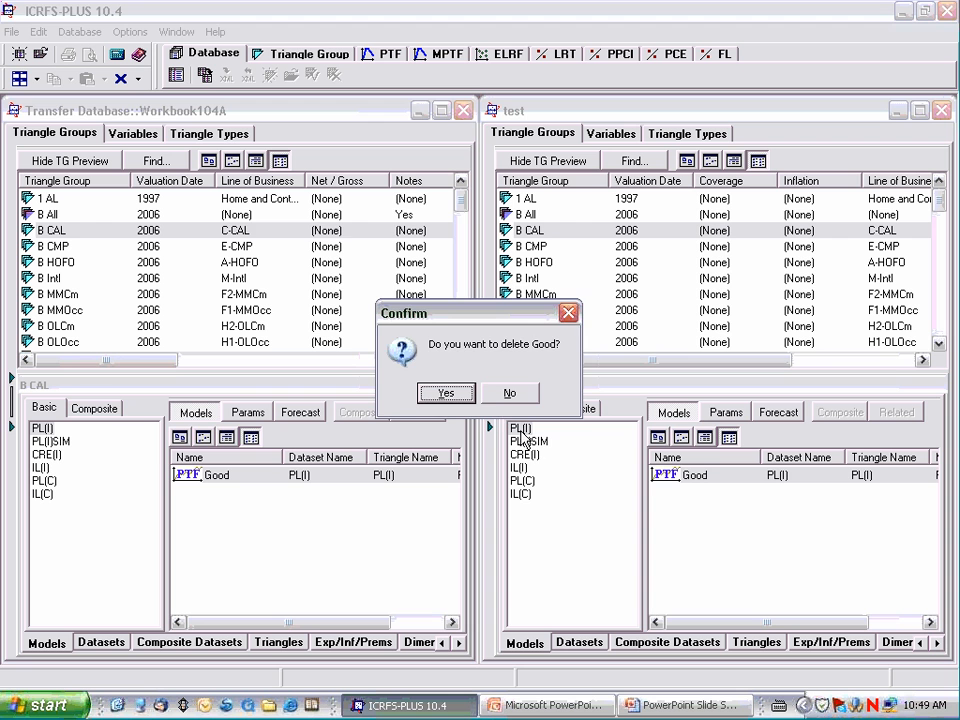
click(460, 393)
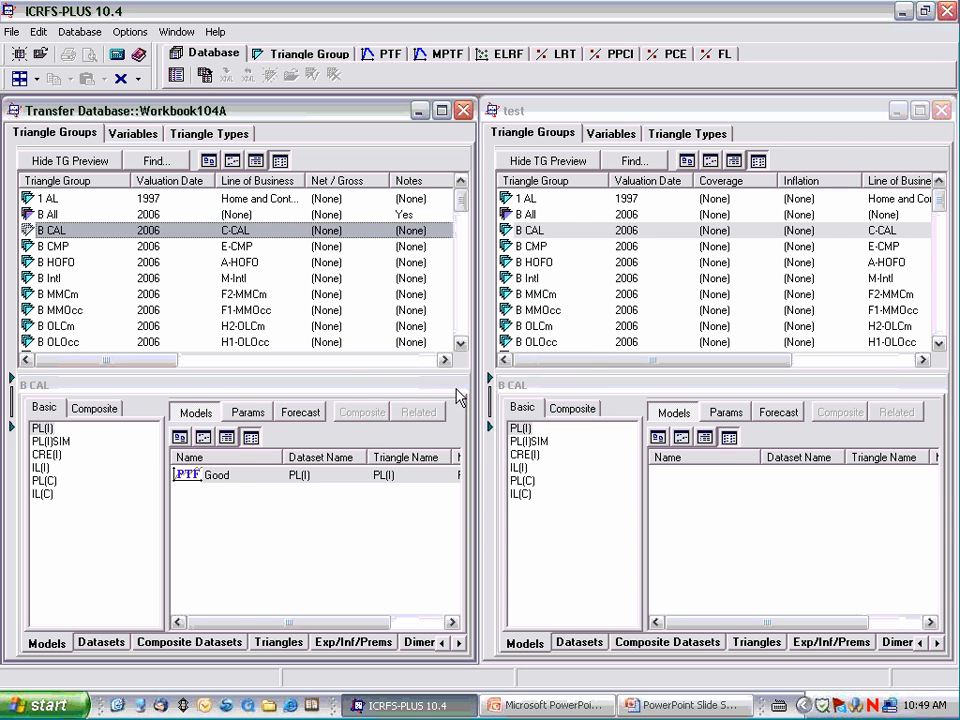
- Copy the PTF model Good from Workbook104A's B CAL to PL(I) in the test database's B CAL, and close Workbook104A
click(186, 476)
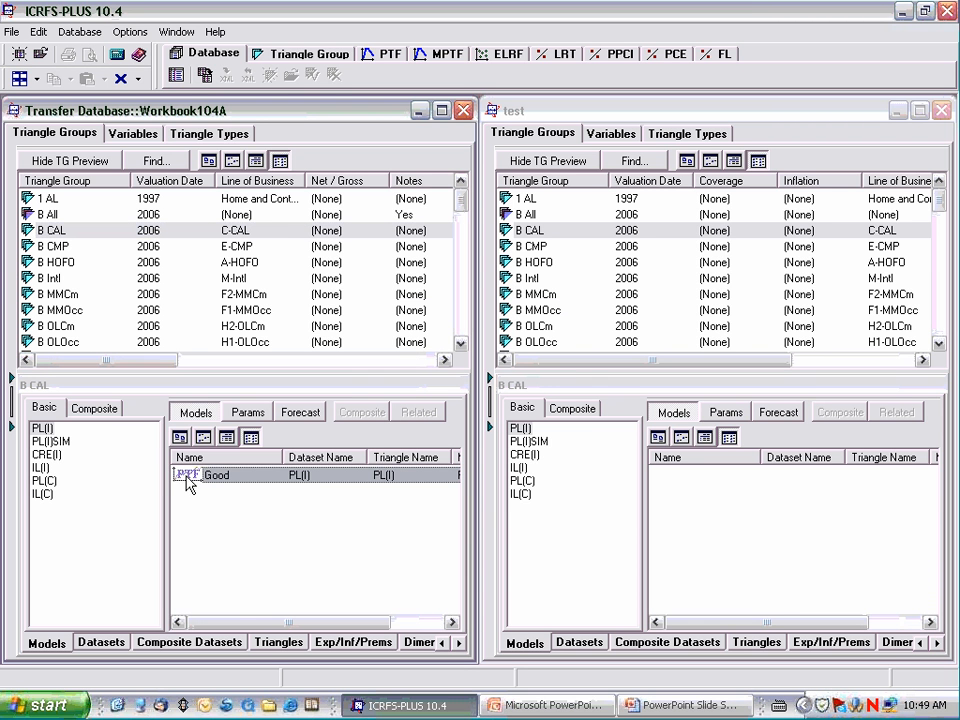
drag(187, 481, 527, 430)
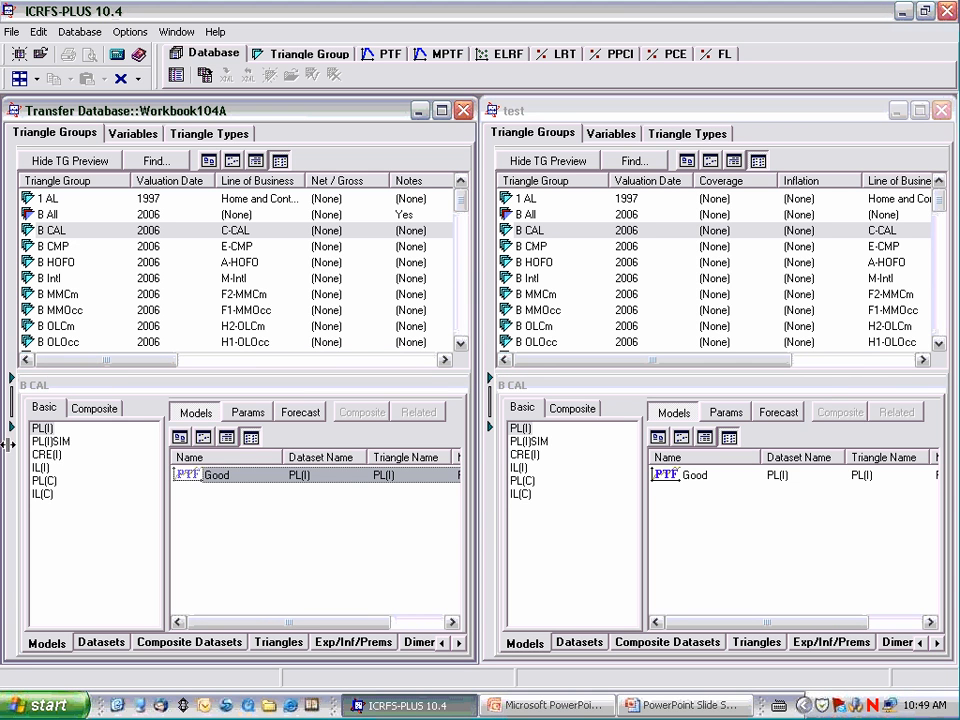
click(463, 110)
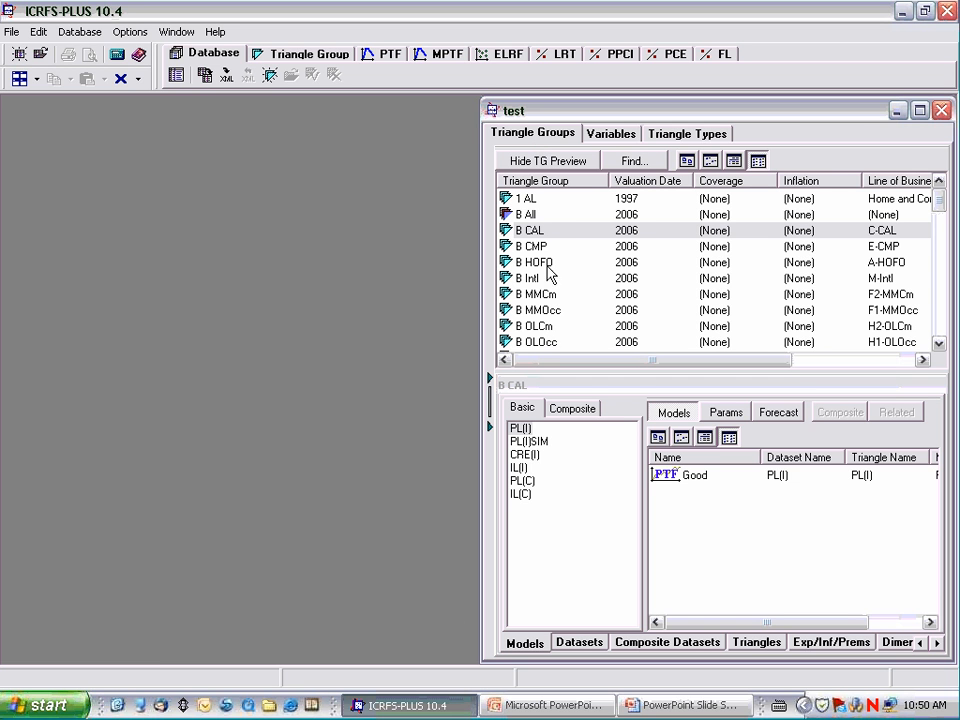
- Restore the test database's variable tree without the triangle group preview and maximize the database
click(542, 163)
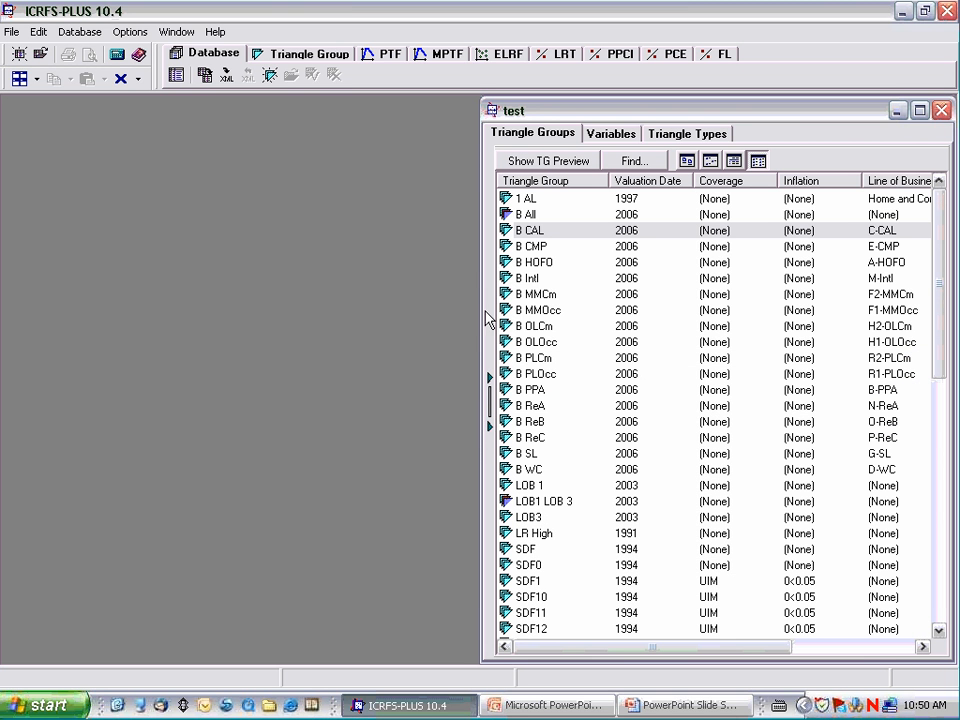
click(490, 410)
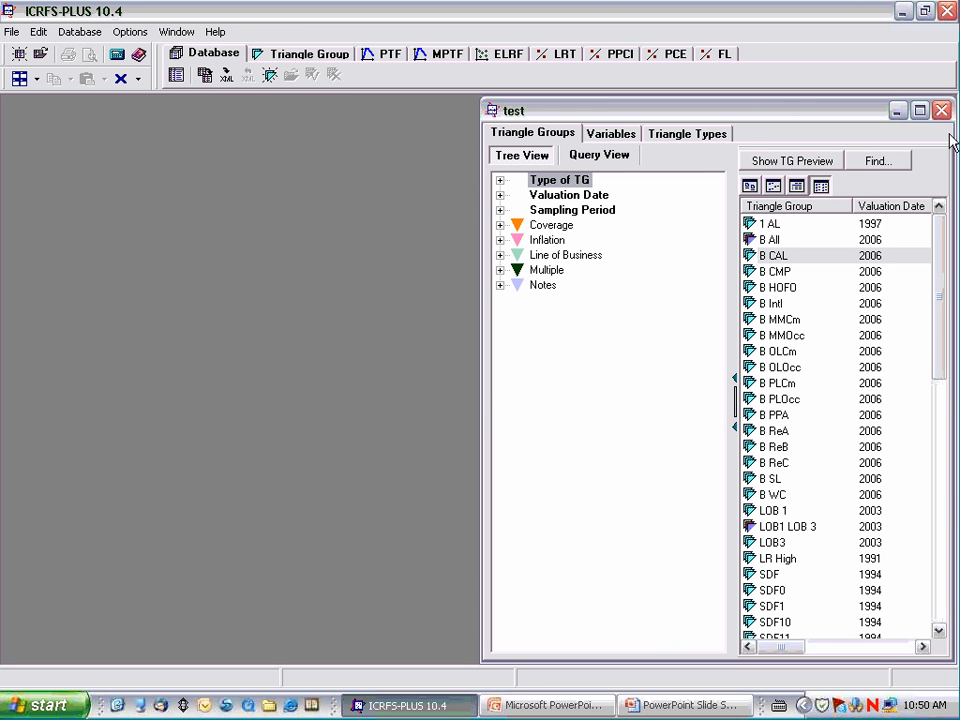
click(918, 110)
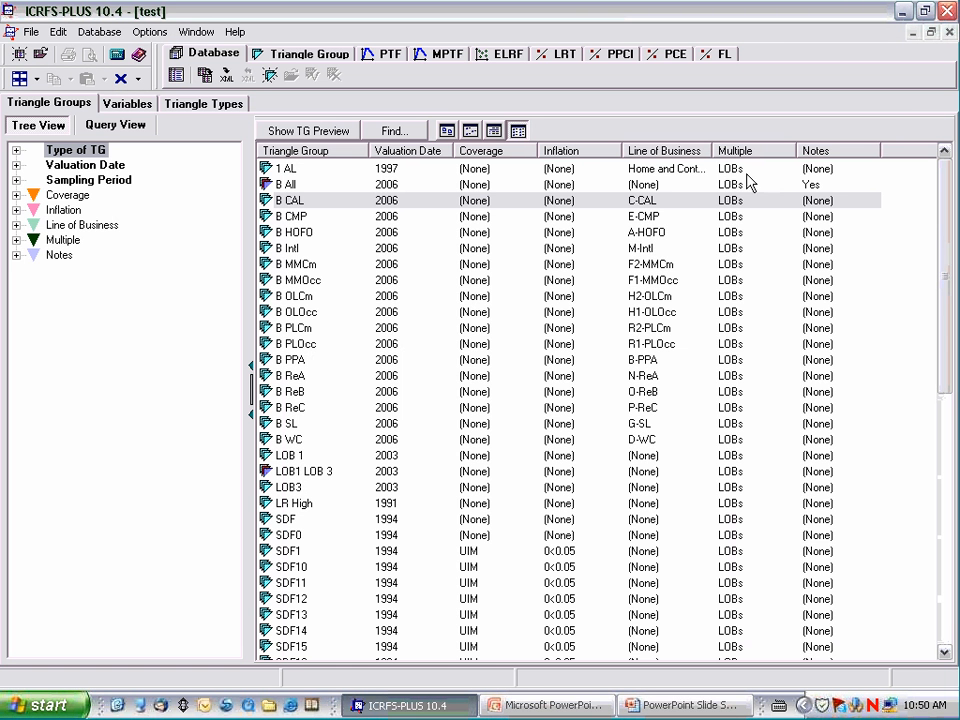
- Open composite triangle group B All to review its models and member triangle groups, then return to the maximized test database
click(285, 186)
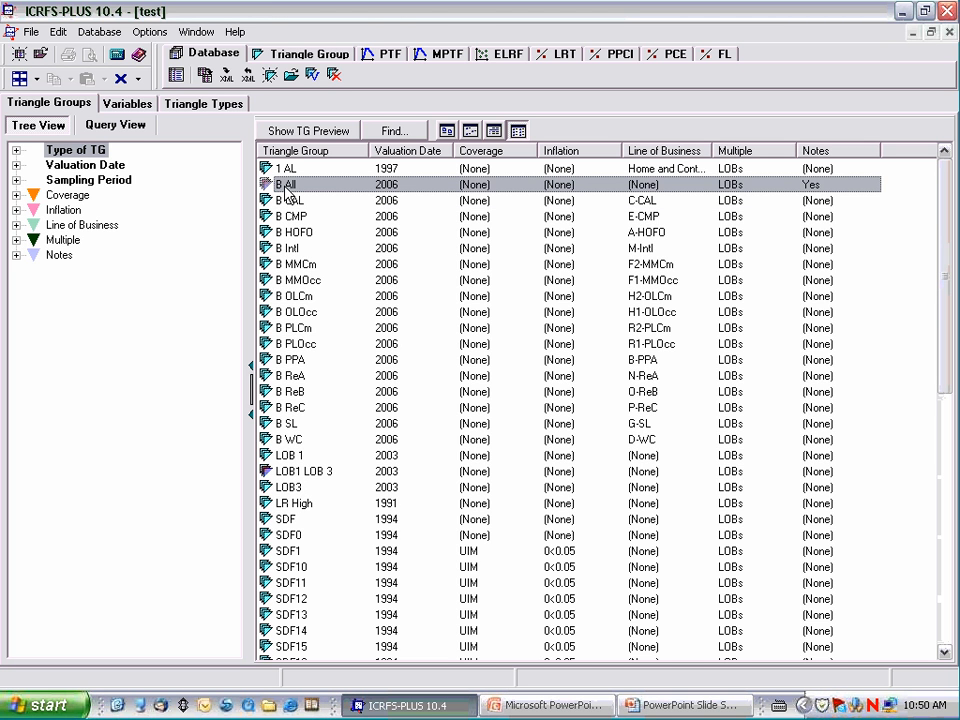
double_click(285, 186)
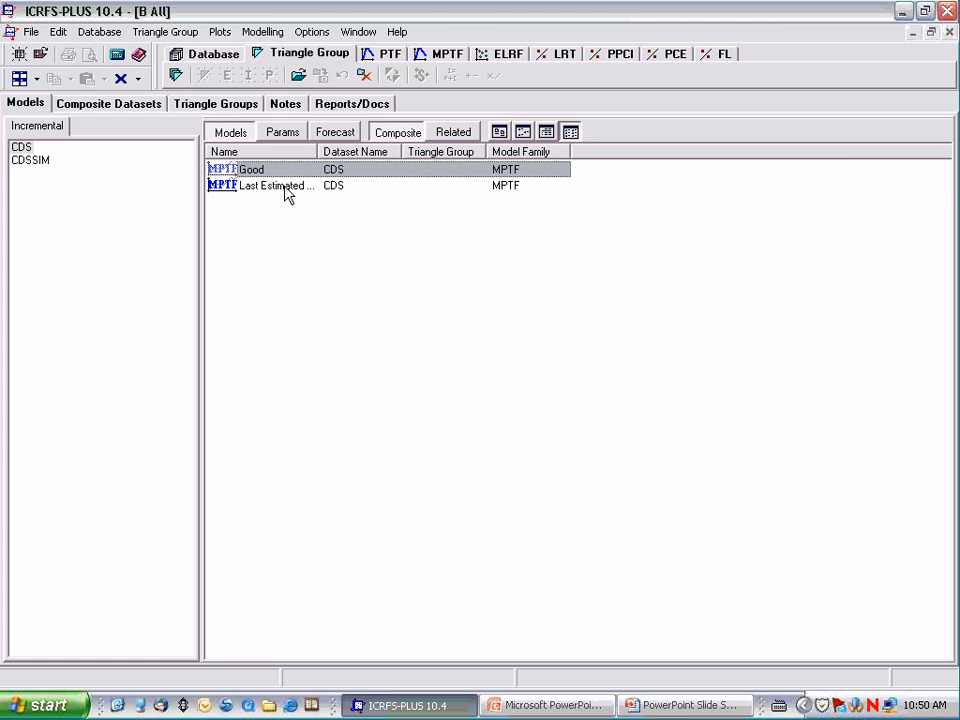
click(930, 32)
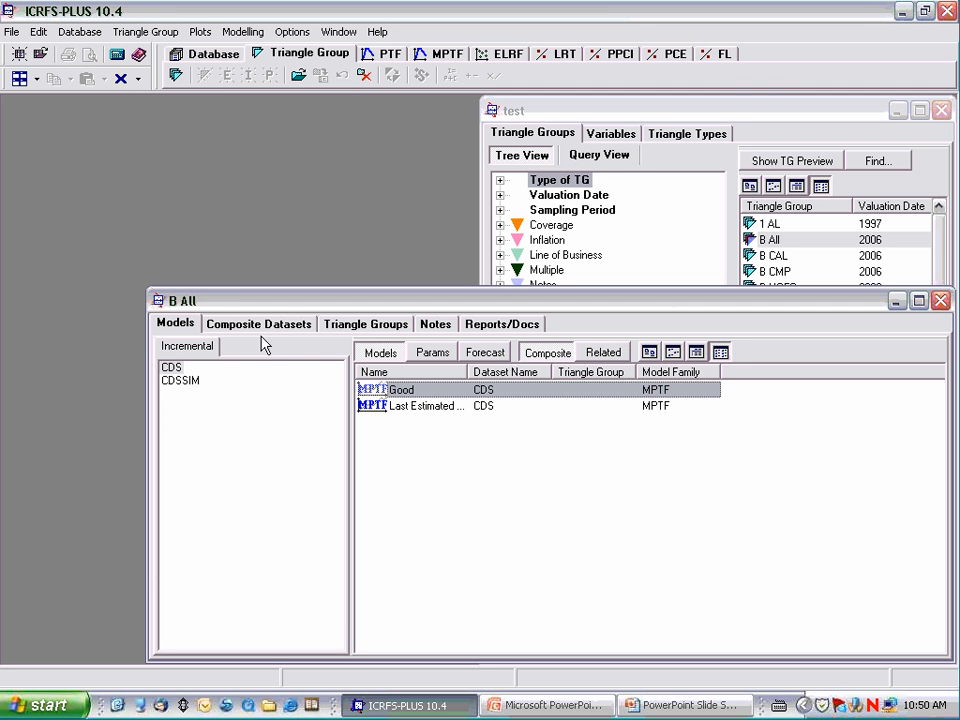
click(346, 327)
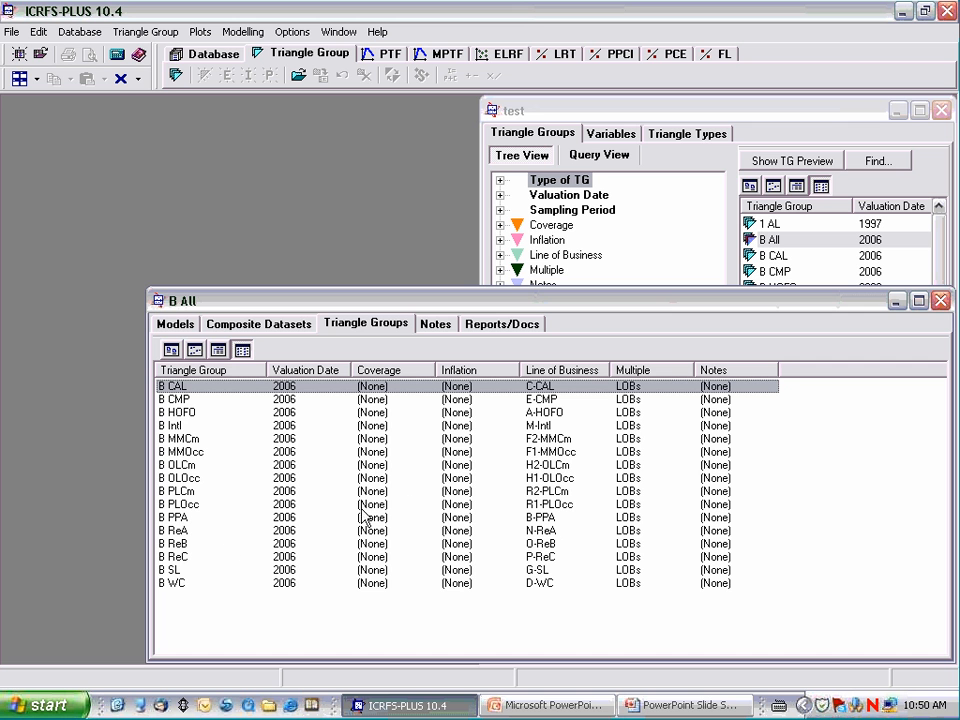
click(943, 301)
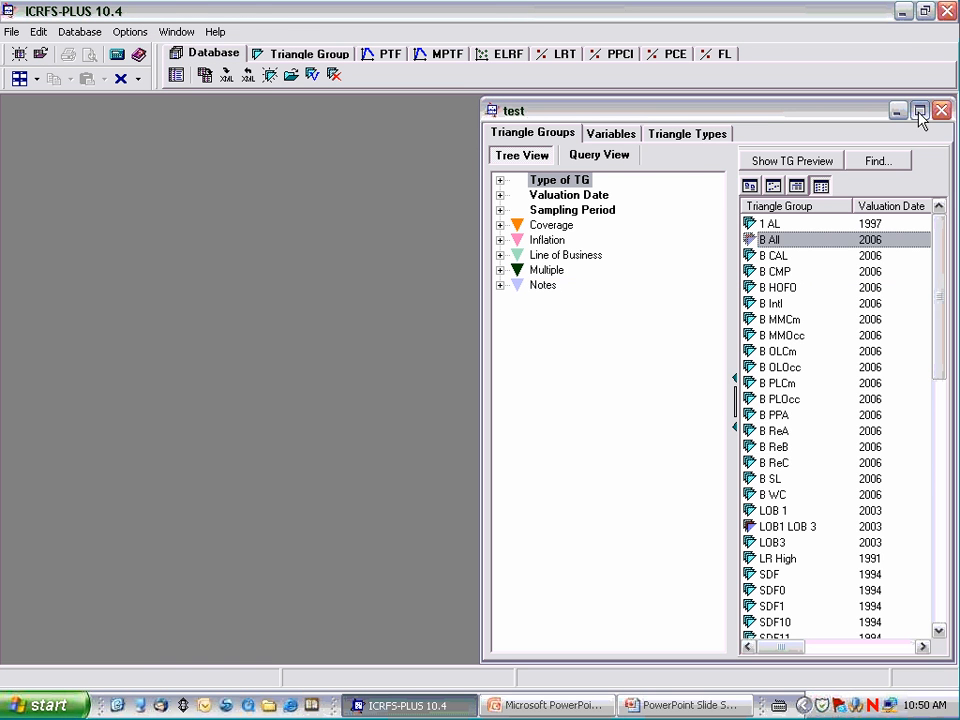
click(919, 111)
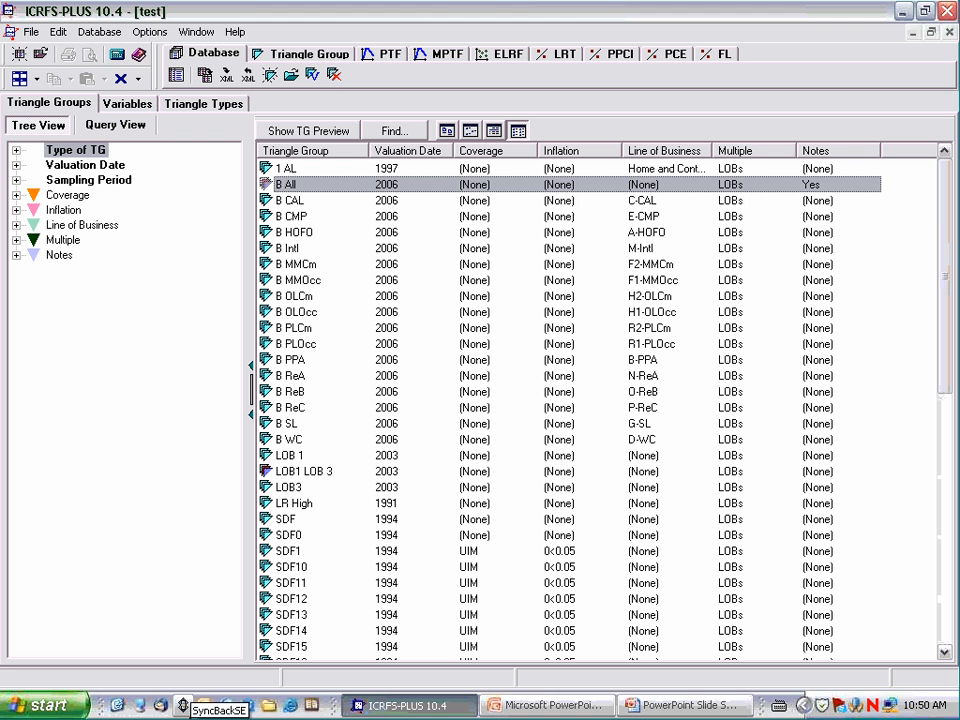